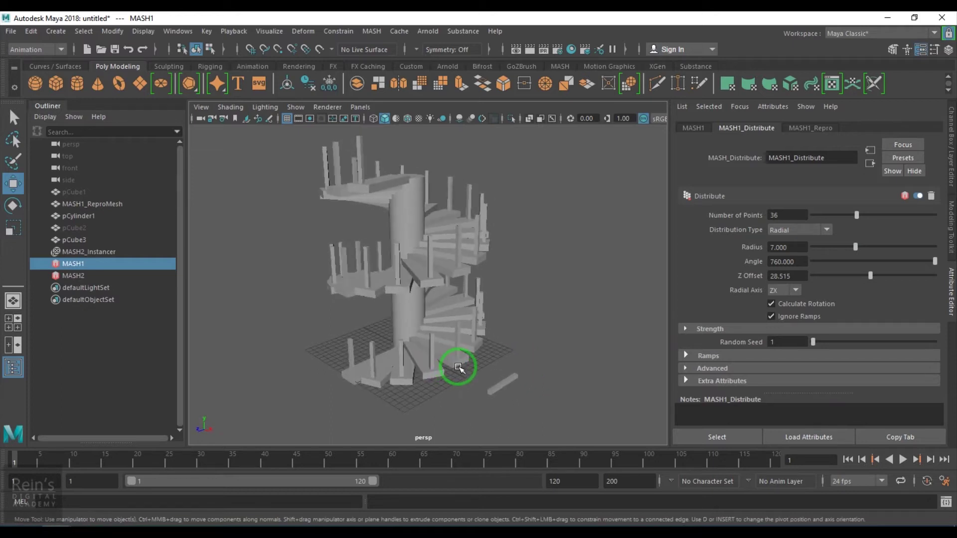
Step: Vary the staircase's Number of Points and Z Offset, orbit to inspect, then begin a new scene
left_click_drag(857, 219, 927, 270)
mouse_move(869, 278)
left_mouse_down()
mouse_move(824, 287)
mouse_move(884, 289)
mouse_move(868, 293)
left_mouse_up()
left_click_drag(617, 295, 491, 304, "alt")
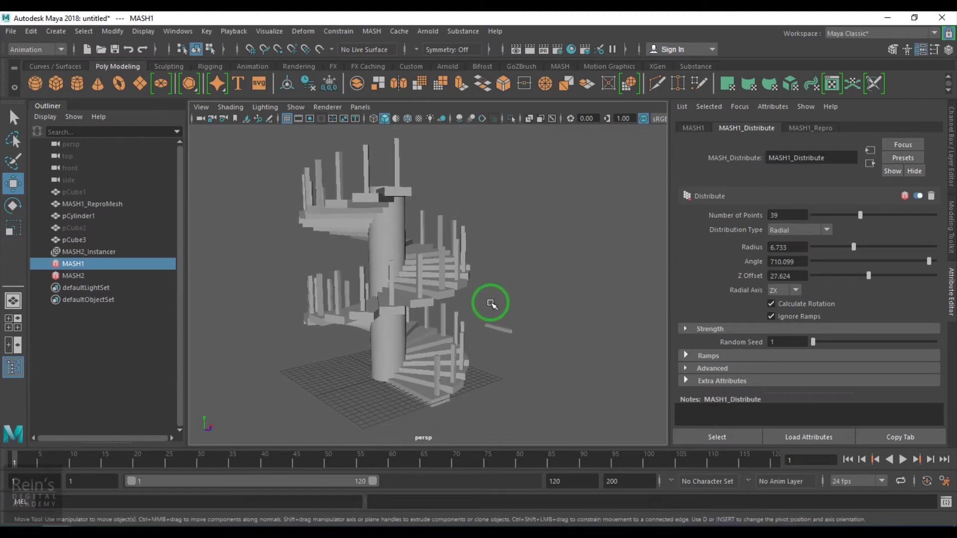
left_click(359, 256)
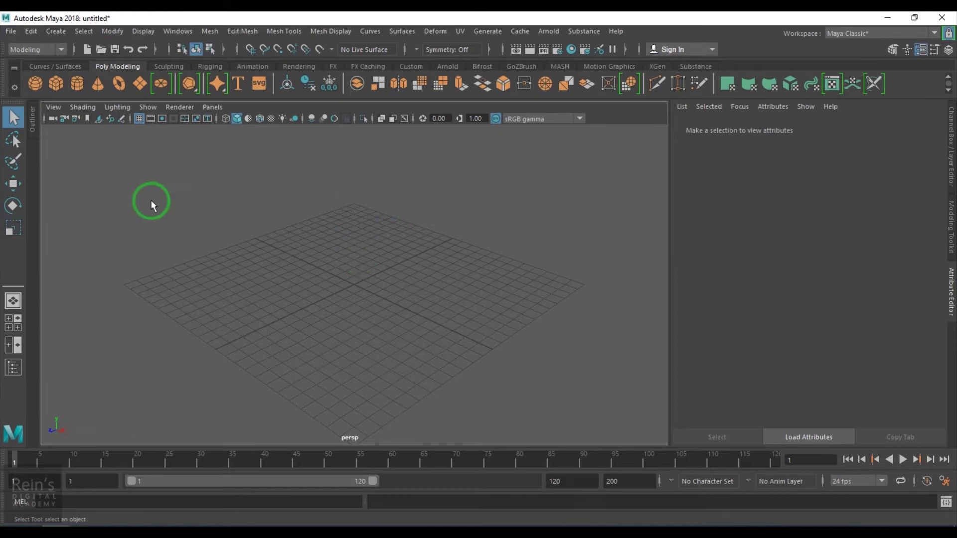
Step: Switch to the Animation menu set and turn the cube into a MASH network
scroll(391, 315, "up", 5)
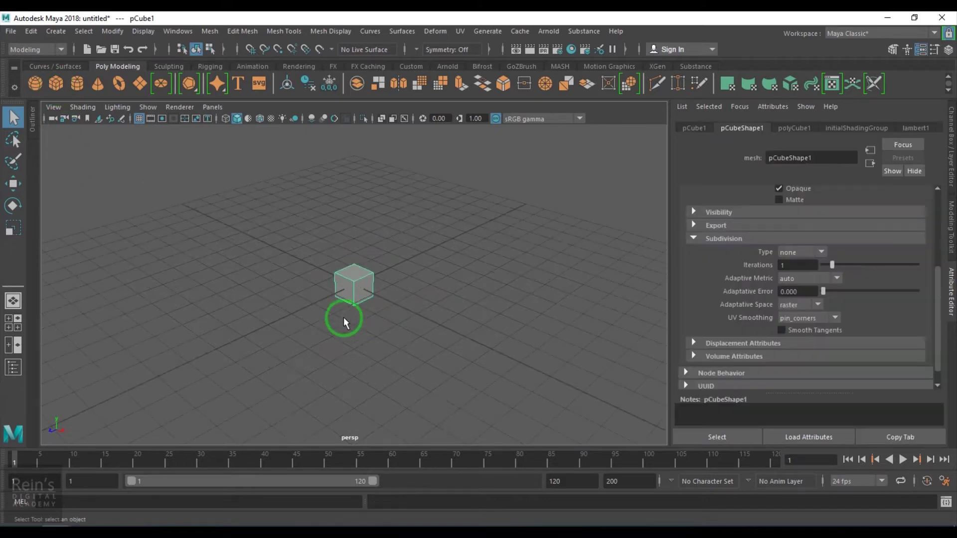
scroll(419, 342, "up", 2)
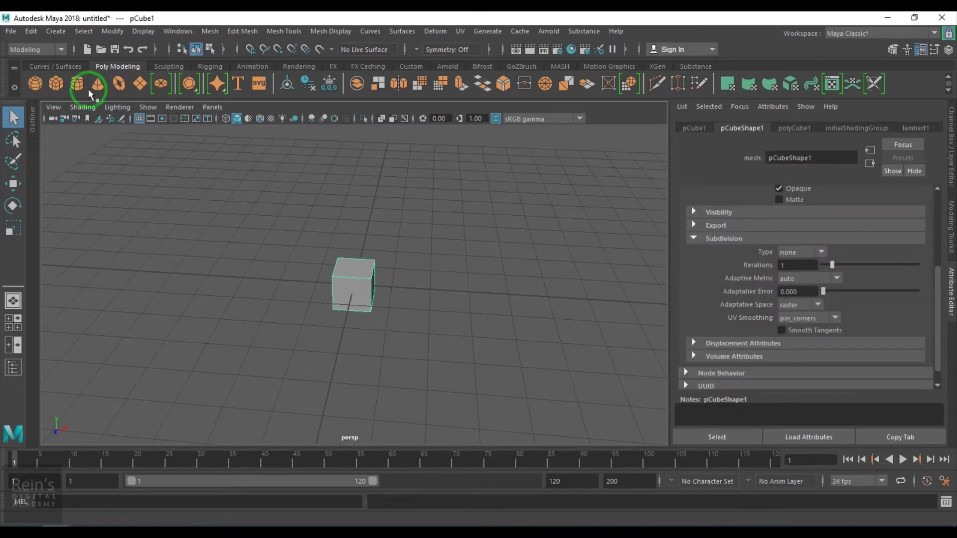
left_click(58, 52)
left_click(53, 88)
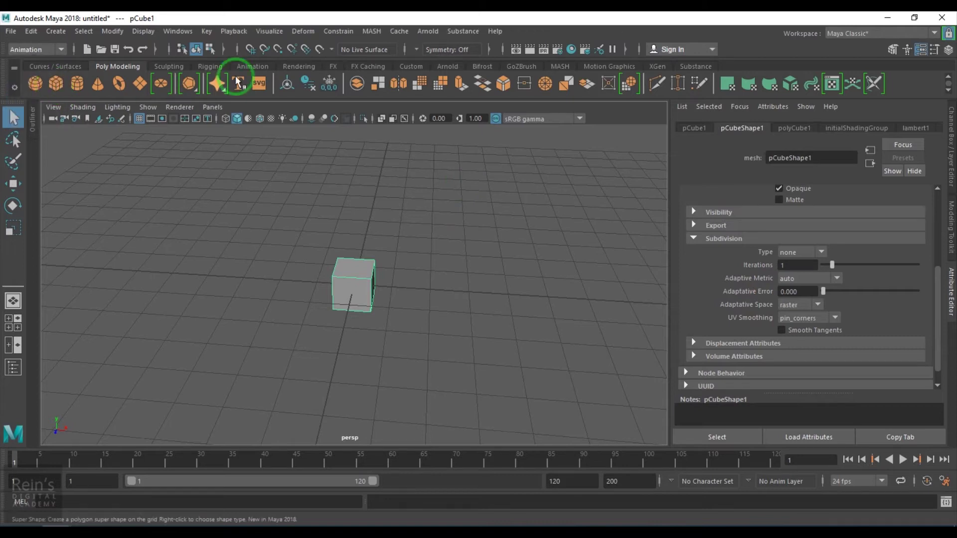
left_click(373, 32)
left_click(435, 253)
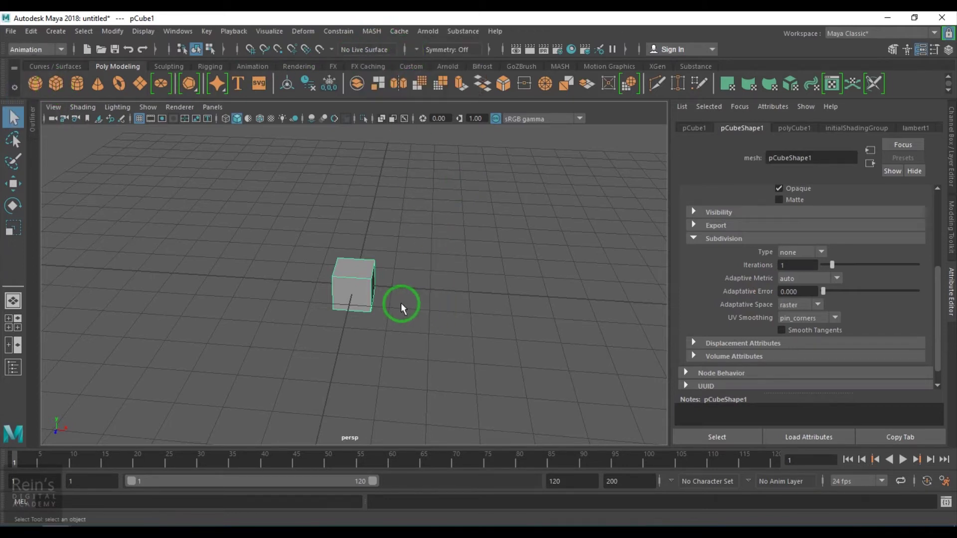
Step: Set the MASH1_Distribute Distribution Type to Radial so the cubes form a ring
scroll(370, 304, "down", 4)
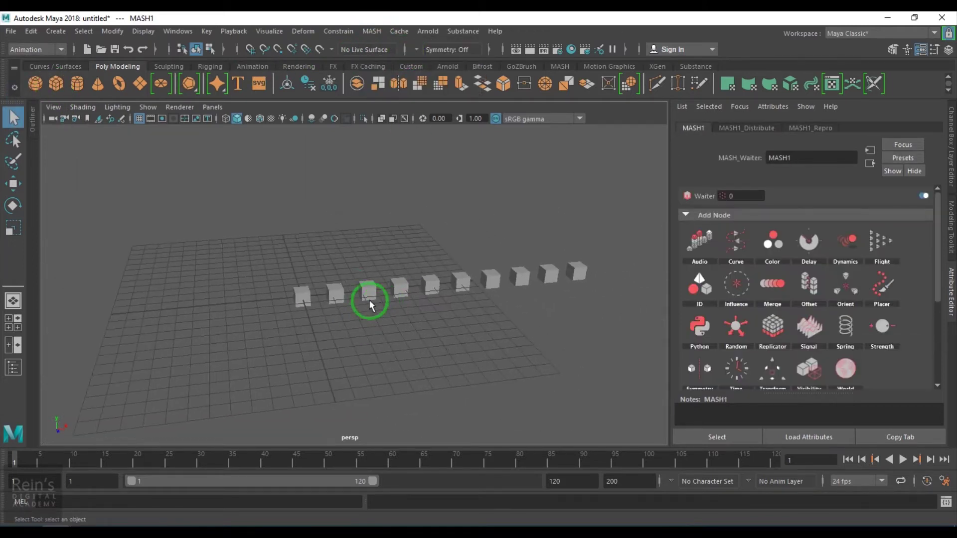
scroll(370, 304, "up", 3)
left_click(746, 128)
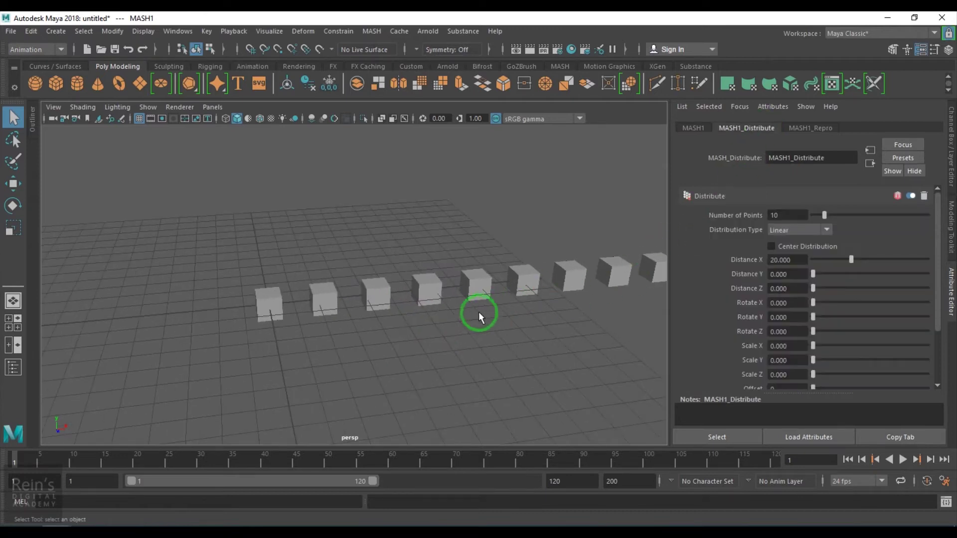
scroll(387, 303, "up", 2)
left_click(803, 231)
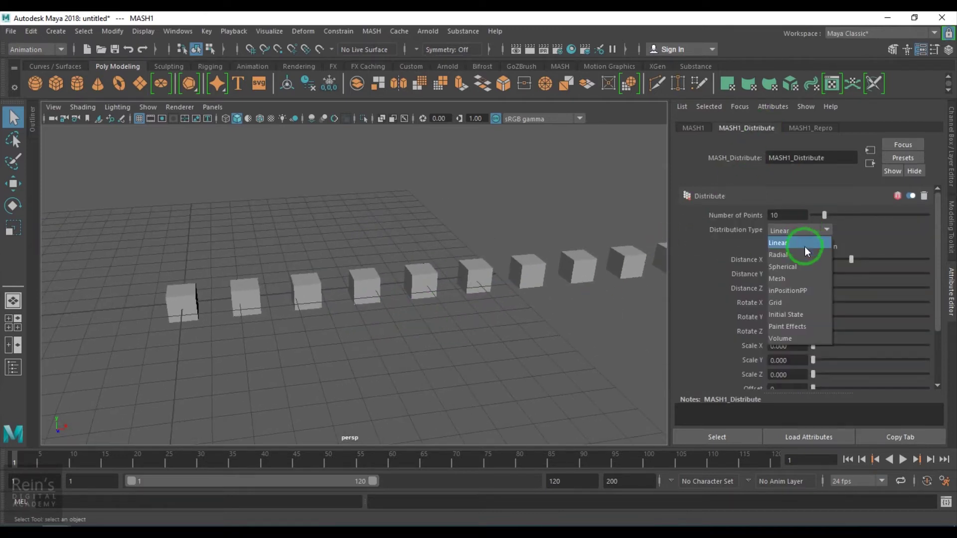
left_click(803, 253)
Step: Orbit to face the ring, then set Number of Points to 27 and Radius to 10
scroll(406, 340, "down", 3)
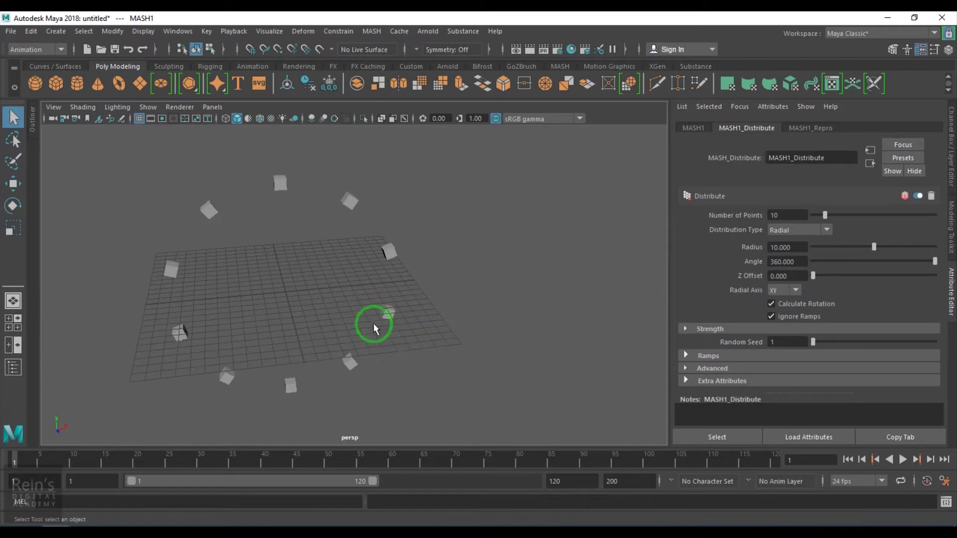
left_click_drag(373, 323, 424, 337, "alt")
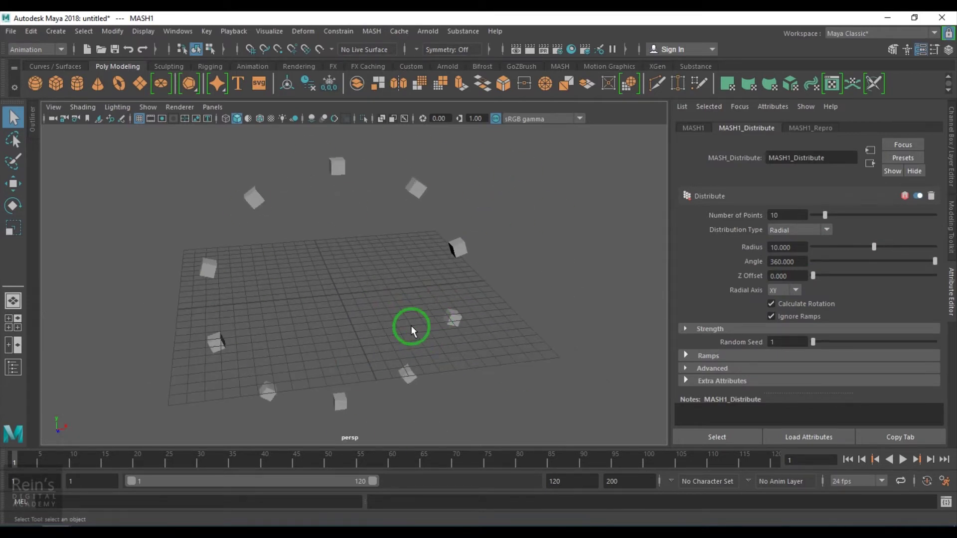
left_click_drag(411, 315, 321, 285, "alt")
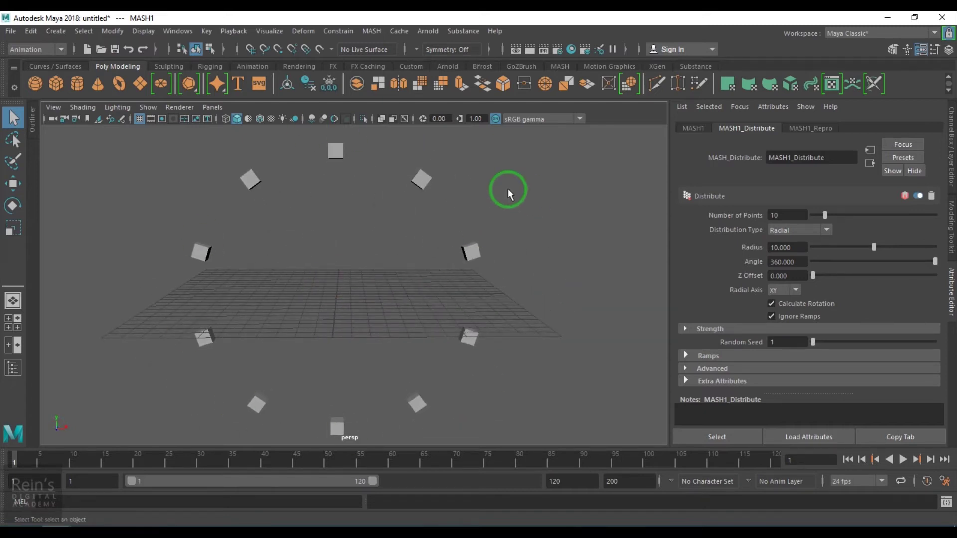
mouse_move(829, 216)
left_mouse_down()
mouse_move(856, 218)
mouse_move(845, 218)
left_mouse_up()
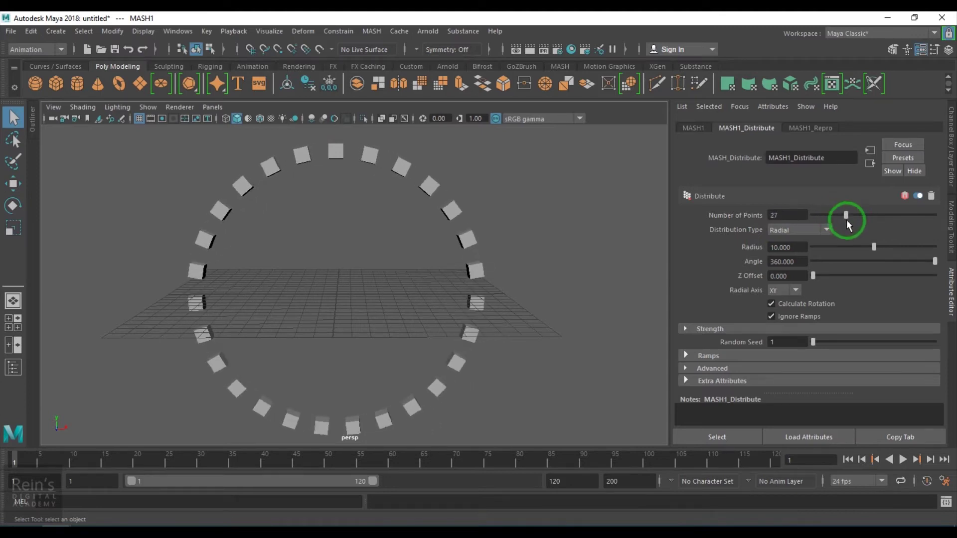
mouse_move(873, 247)
left_mouse_down()
mouse_move(830, 249)
mouse_move(858, 248)
left_mouse_up()
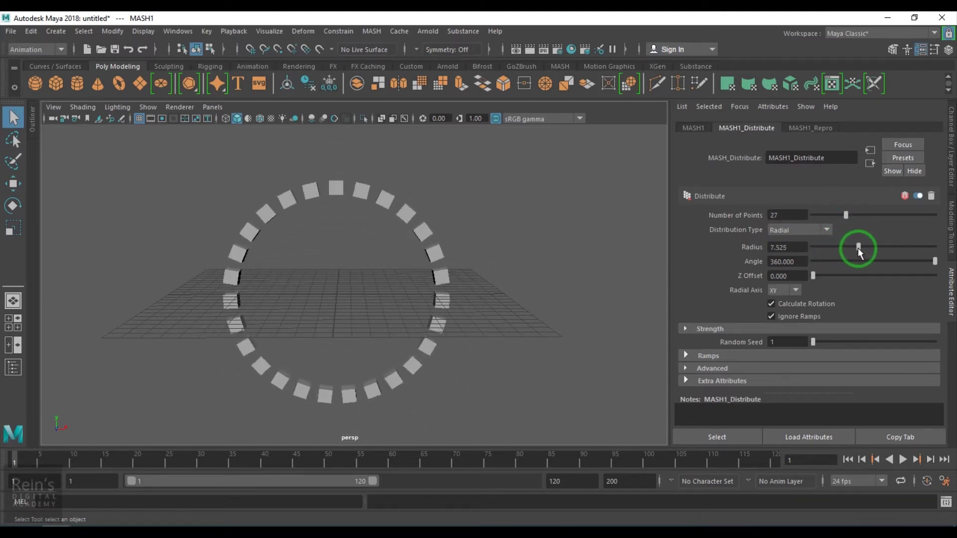
left_click_drag(791, 249, 718, 238)
type("10")
key("Return")
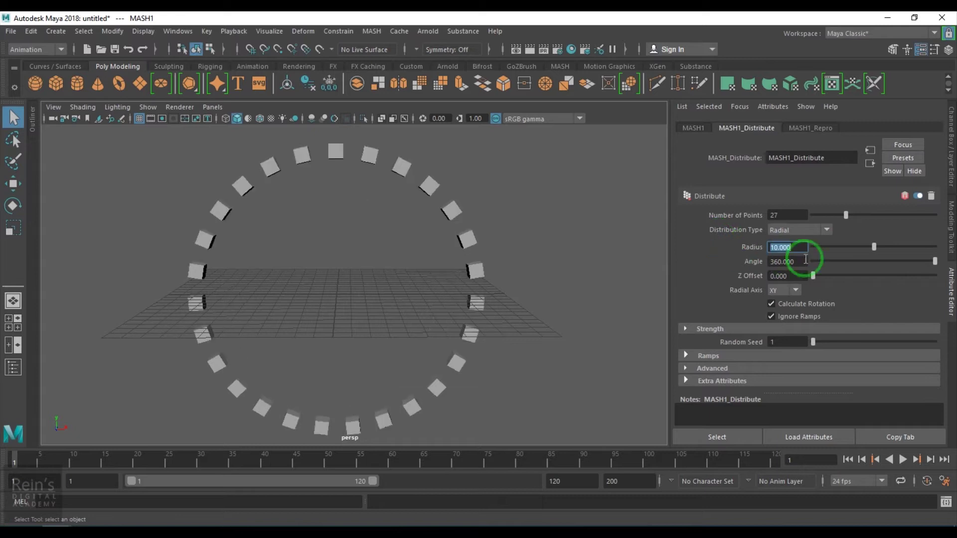
Step: Test the Angle and Z Offset sliders on the ring, then reset Z Offset to 0
left_click_drag(919, 262, 953, 263)
left_click_drag(821, 277, 844, 277)
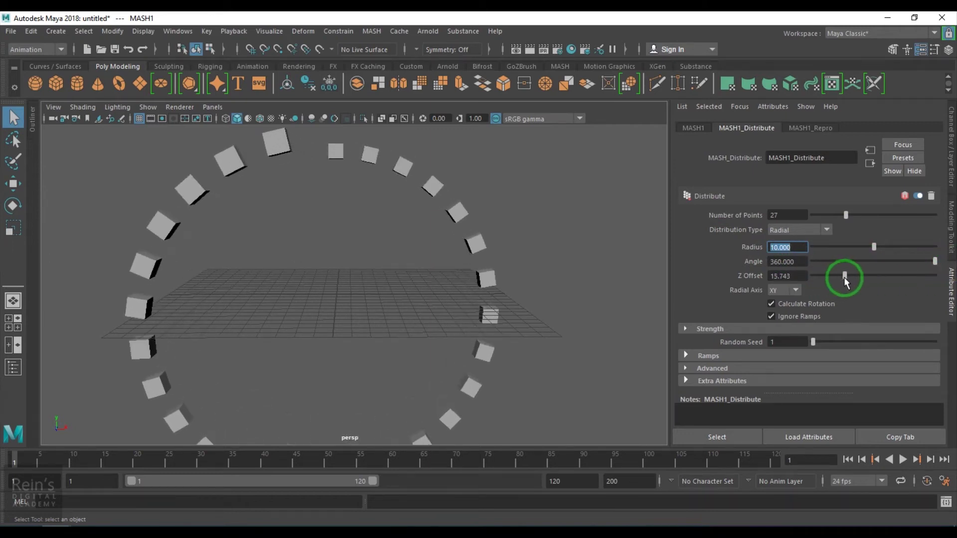
left_click_drag(310, 334, 486, 321, "alt")
left_click_drag(868, 276, 839, 277)
left_click(786, 277)
type("0")
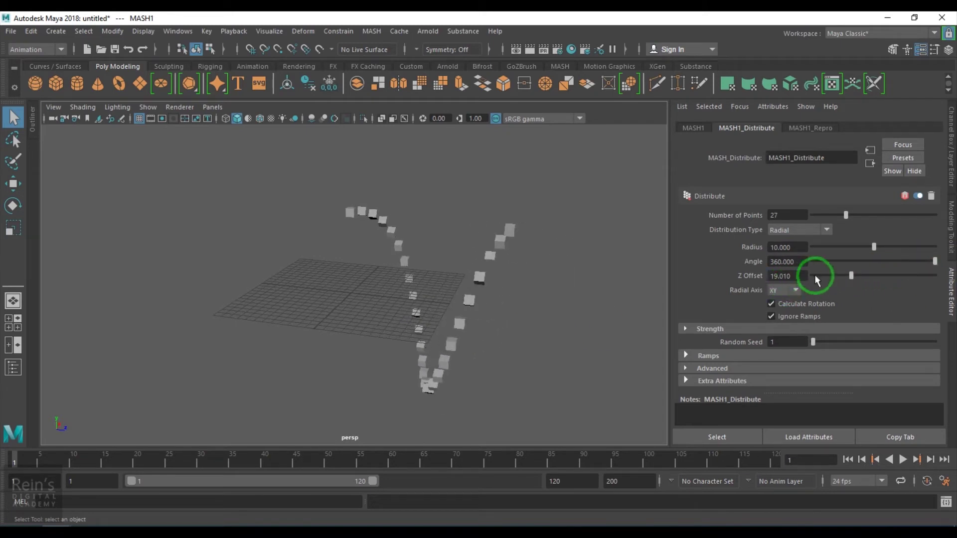
key("Return")
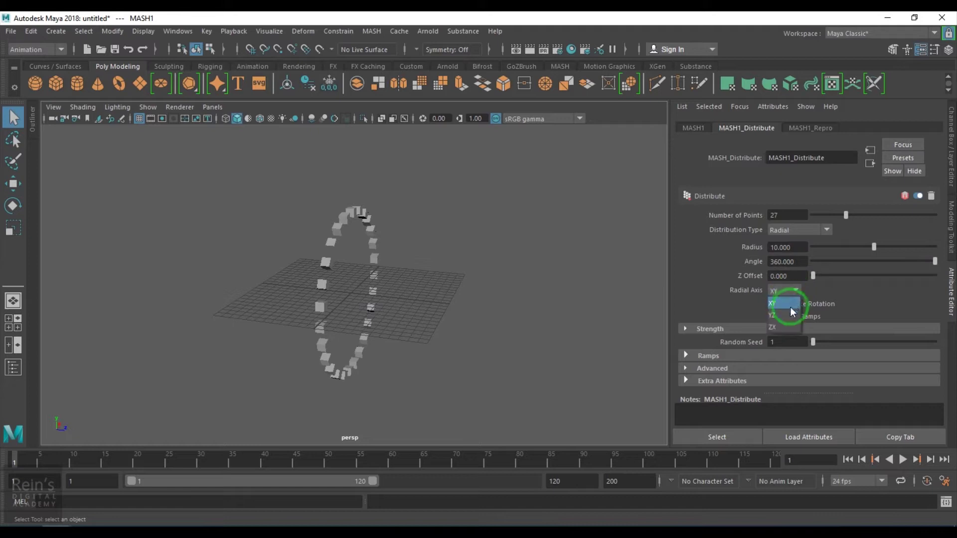
Step: Set the Radial Axis to ZX so the cube ring lies flat on the grid
left_click(789, 312)
left_click(796, 292)
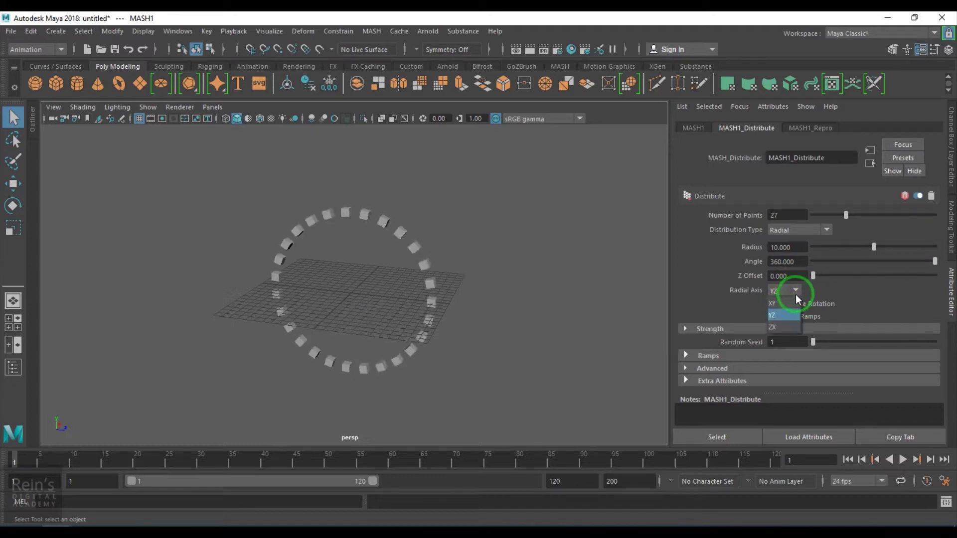
left_click(792, 326)
right_click_drag(364, 348, 439, 375, "alt")
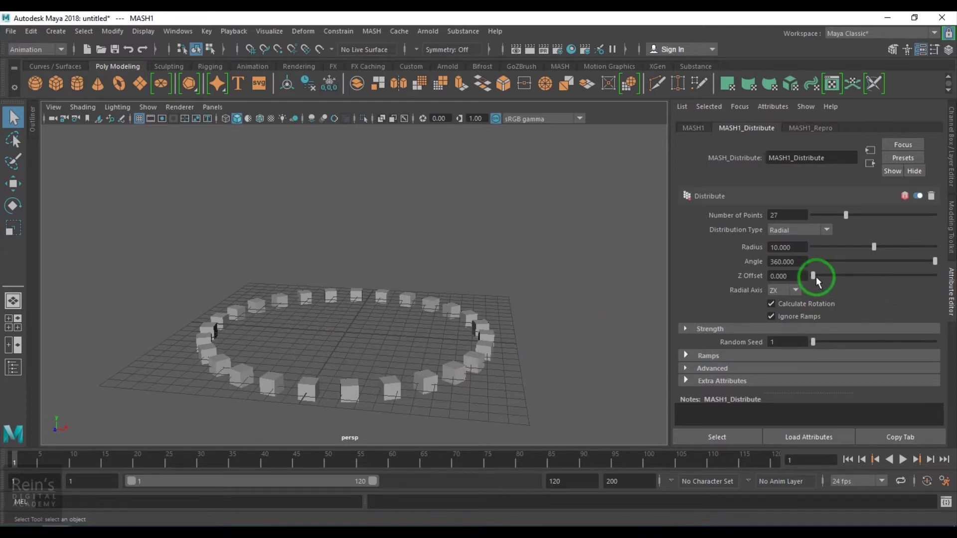
Step: Spiral the ring upward with Z Offset 9.802 and 58 cubes
left_click_drag(816, 277, 833, 276)
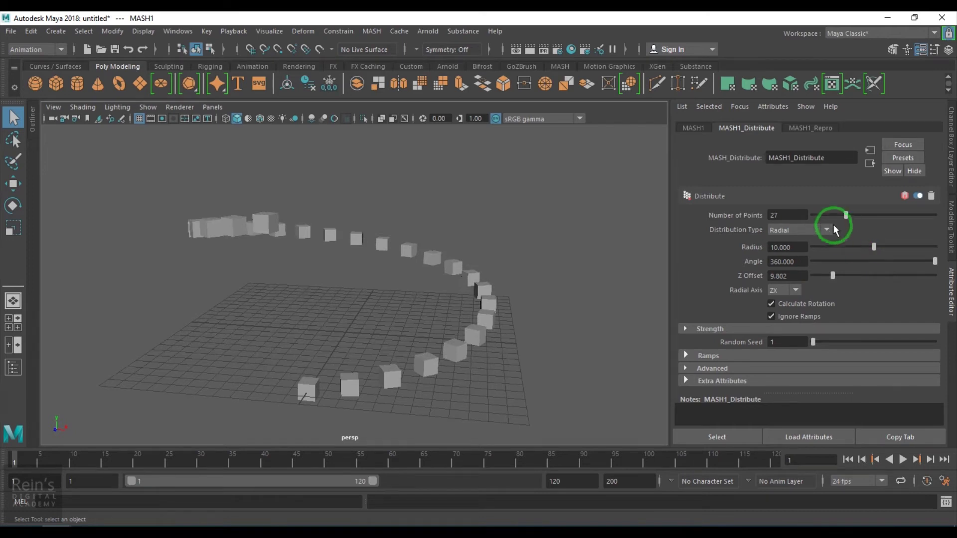
left_click_drag(836, 230, 885, 220)
left_click(522, 355)
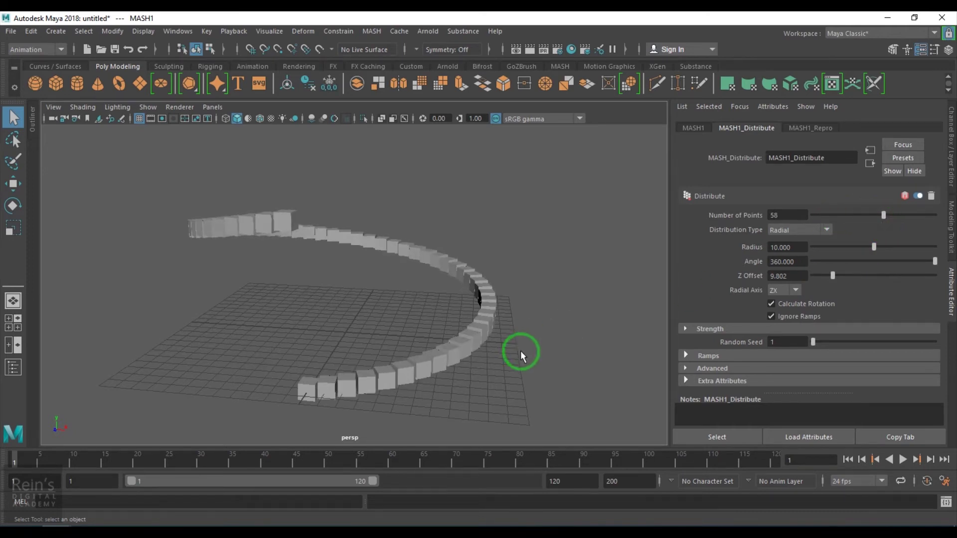
Step: Start a new scene without saving the test spiral
left_click(86, 49)
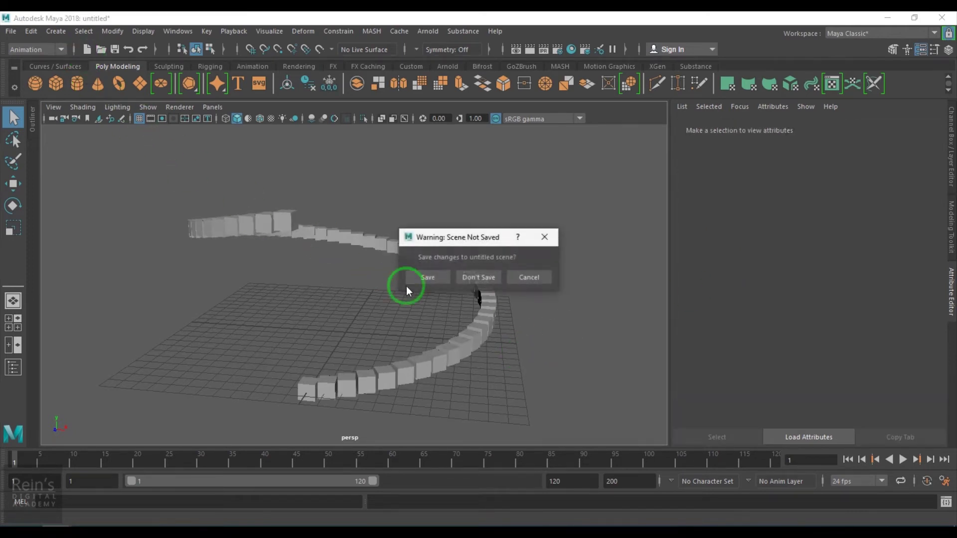
left_click(475, 277)
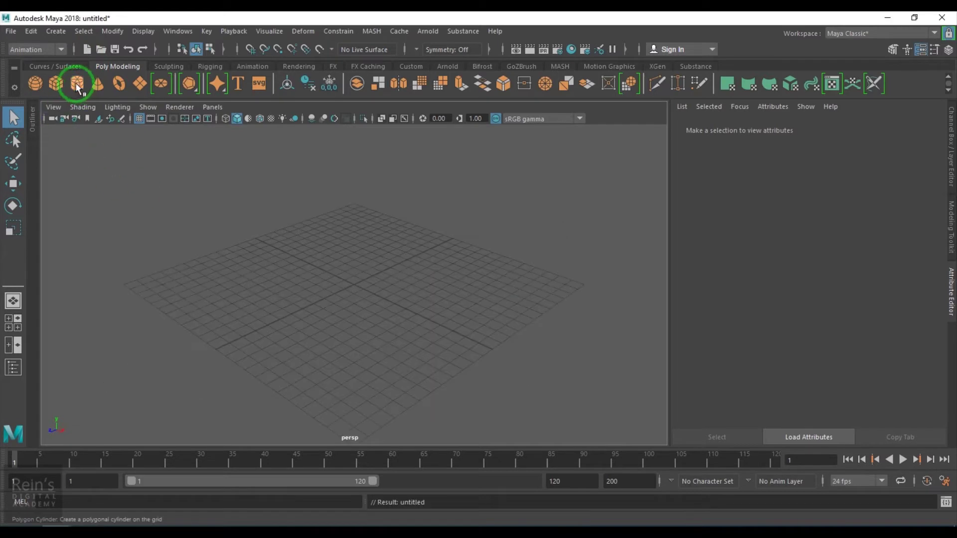
scroll(378, 332, "up", 3)
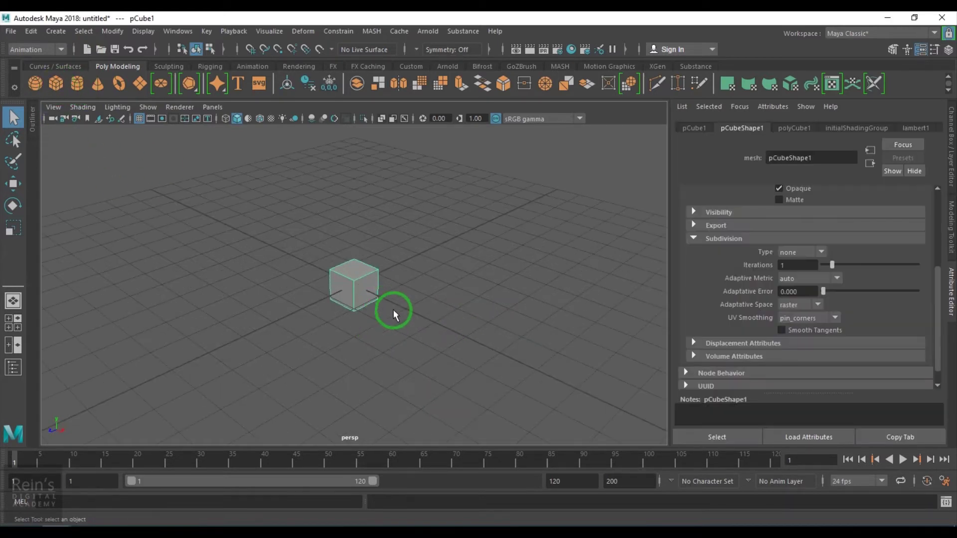
Step: Scale a cube into a long, wide step box along X and Z, then freeze its transformations
key("r")
left_click_drag(434, 321, 646, 454)
left_click_drag(465, 336, 585, 405)
left_click_drag(316, 338, 248, 336)
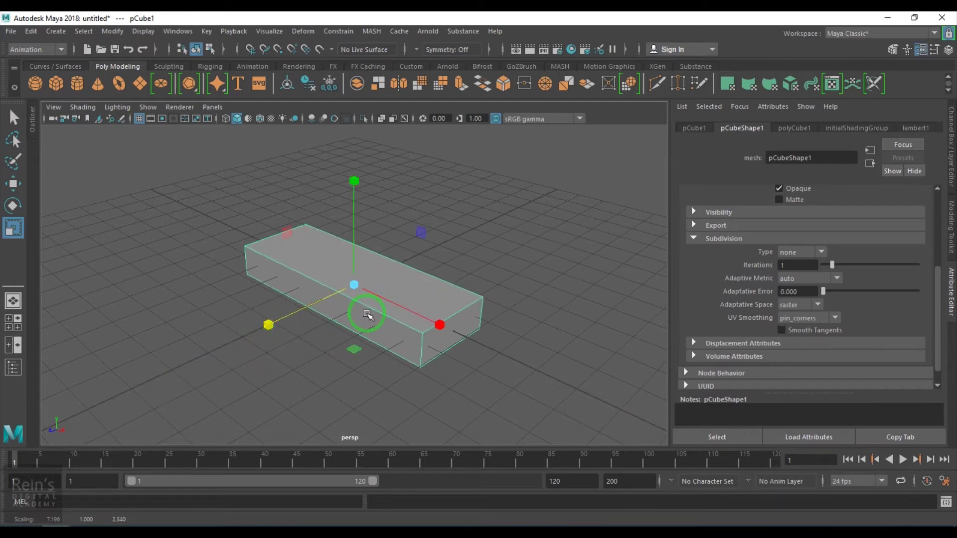
left_click(112, 31)
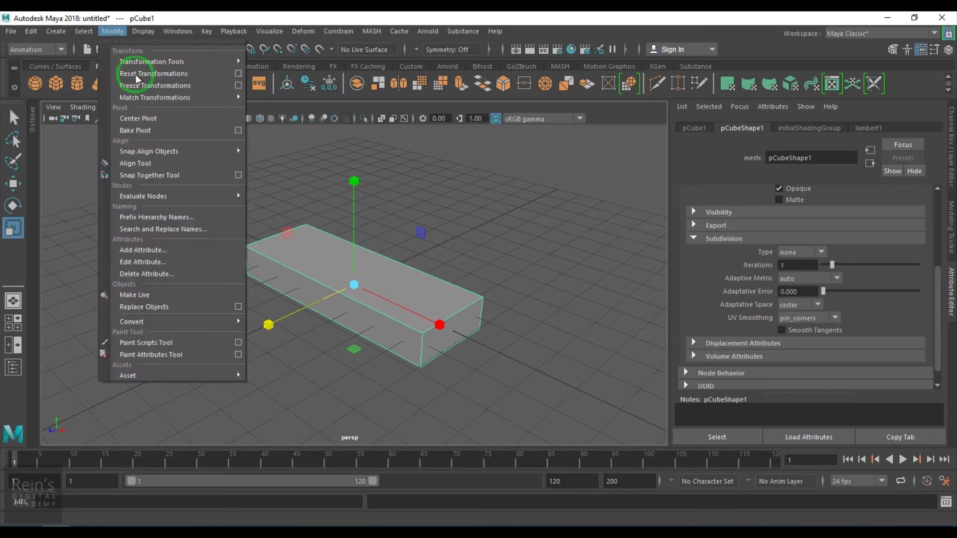
left_click(136, 85)
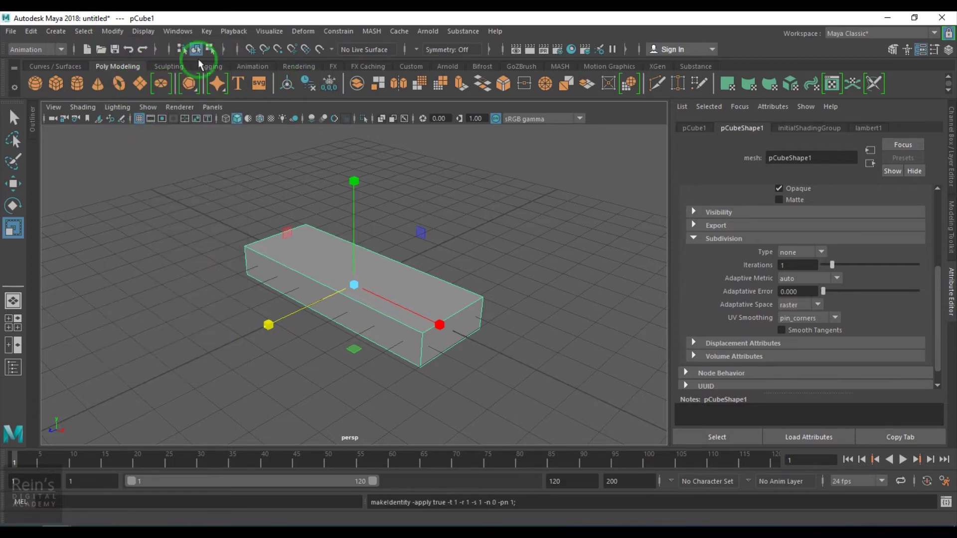
Step: Turn the frozen slab into a MASH network and show its distribution settings
left_click(373, 31)
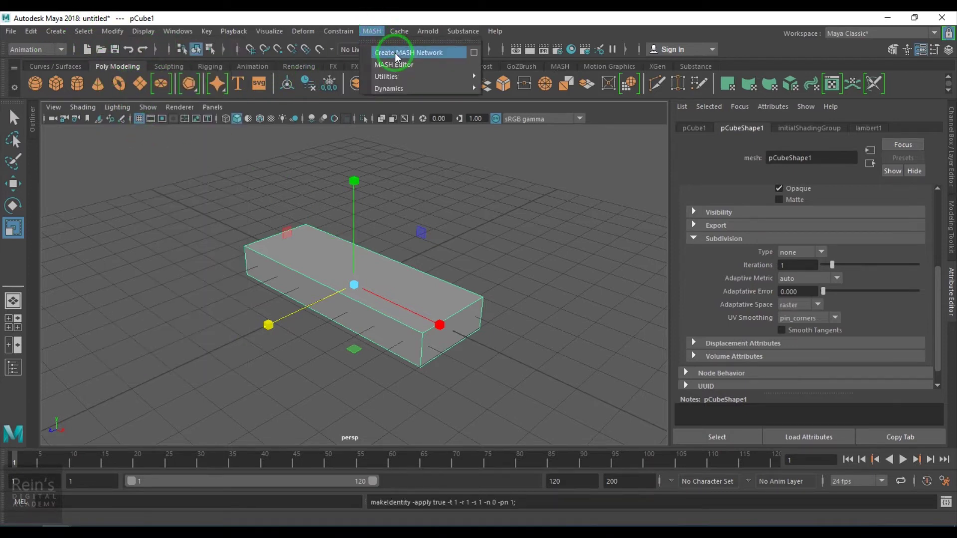
left_click(395, 55)
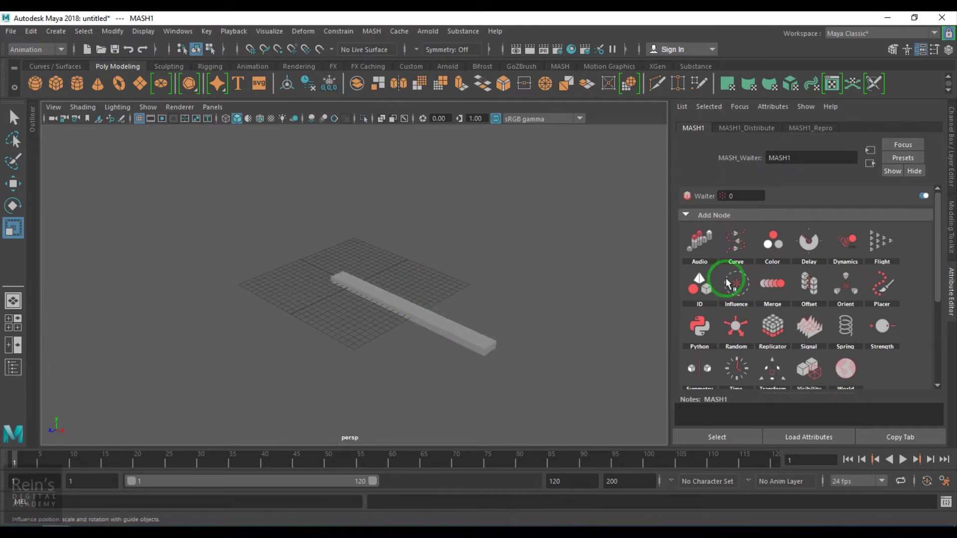
left_click(766, 131)
Step: Distribute the ten boards radially on the ZX axis and orbit to inspect the flat ring
left_click(797, 231)
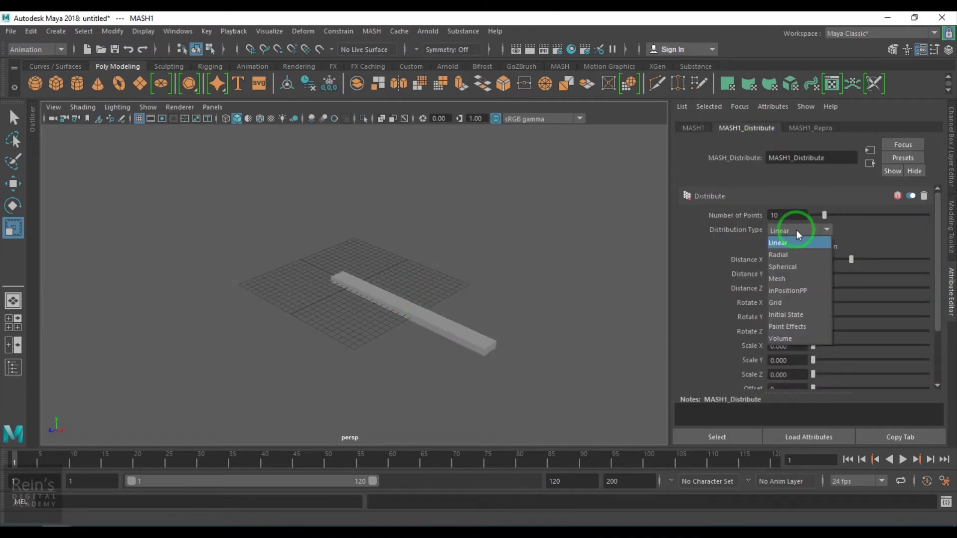
left_click(798, 255)
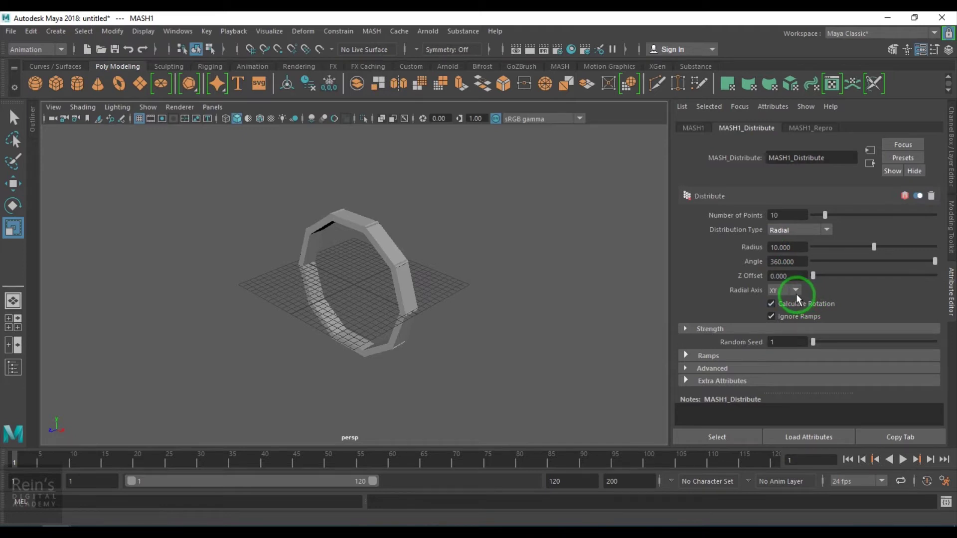
left_click(797, 292)
left_click(796, 326)
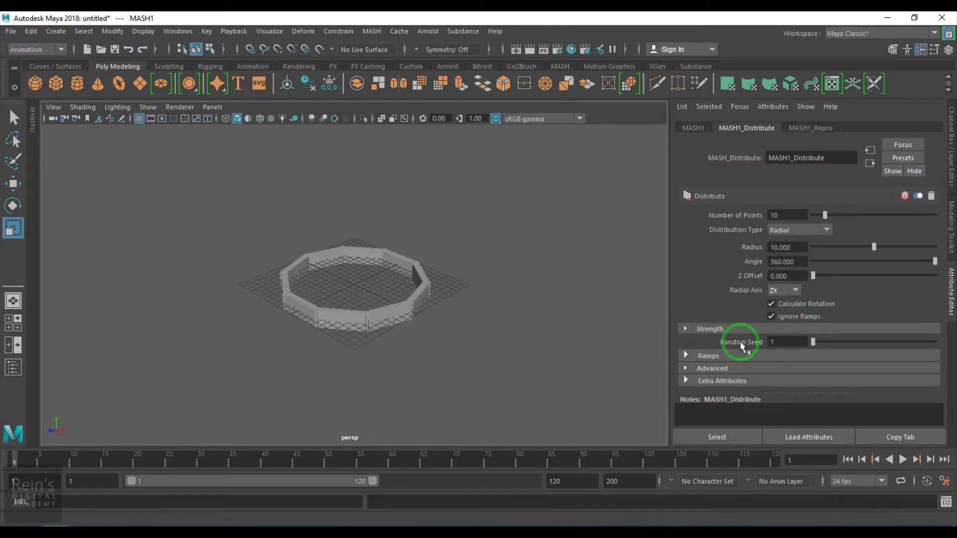
right_click_drag(398, 316, 561, 406, "alt")
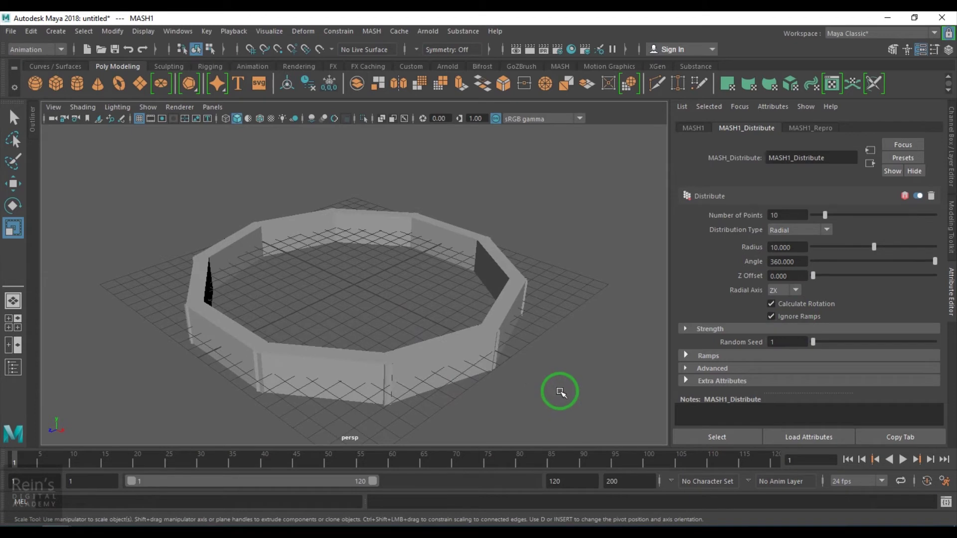
left_click_drag(560, 390, 534, 369, "alt")
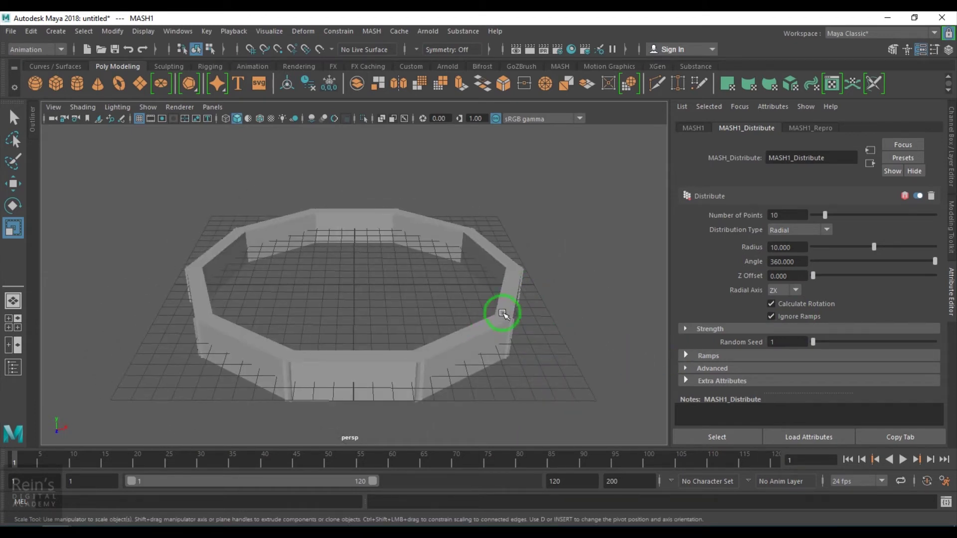
left_click_drag(534, 306, 508, 313, "alt")
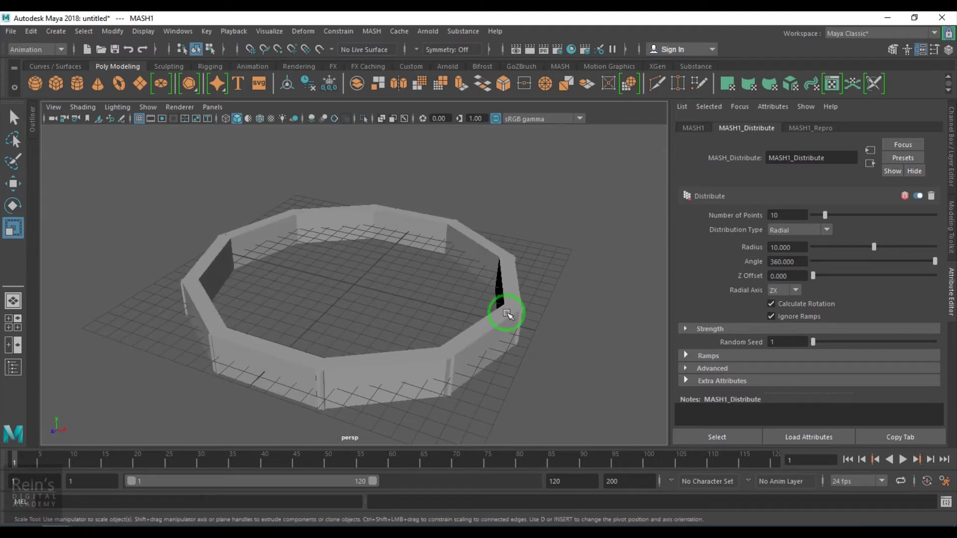
Step: Discard the board-ring scene and browse drive D to the RDA resources folder
left_click(87, 49)
left_click(474, 278)
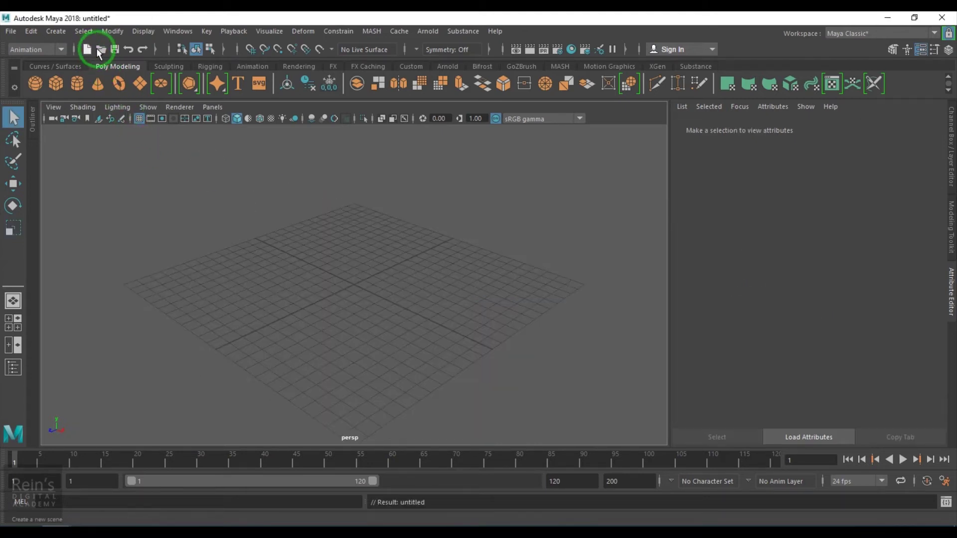
left_click(101, 49)
left_click(181, 82)
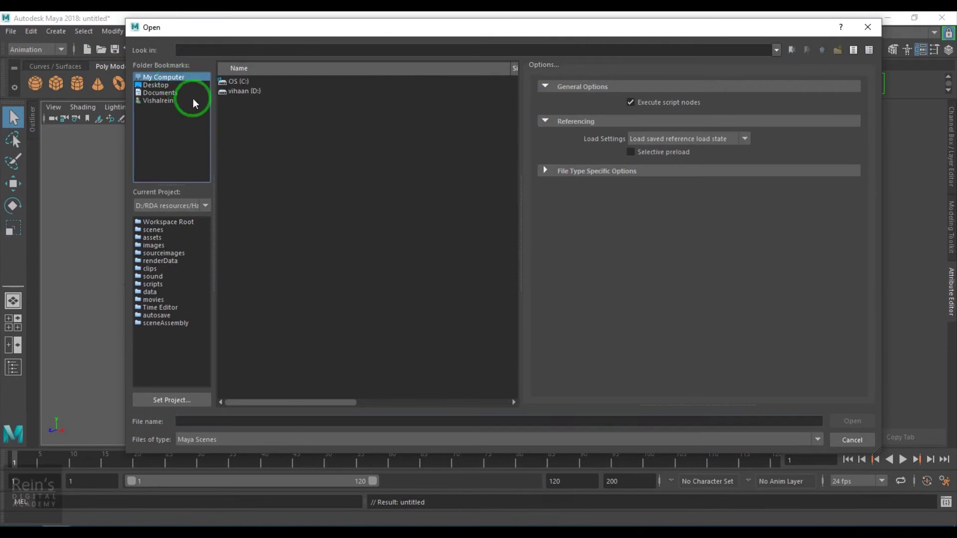
double_click(235, 92)
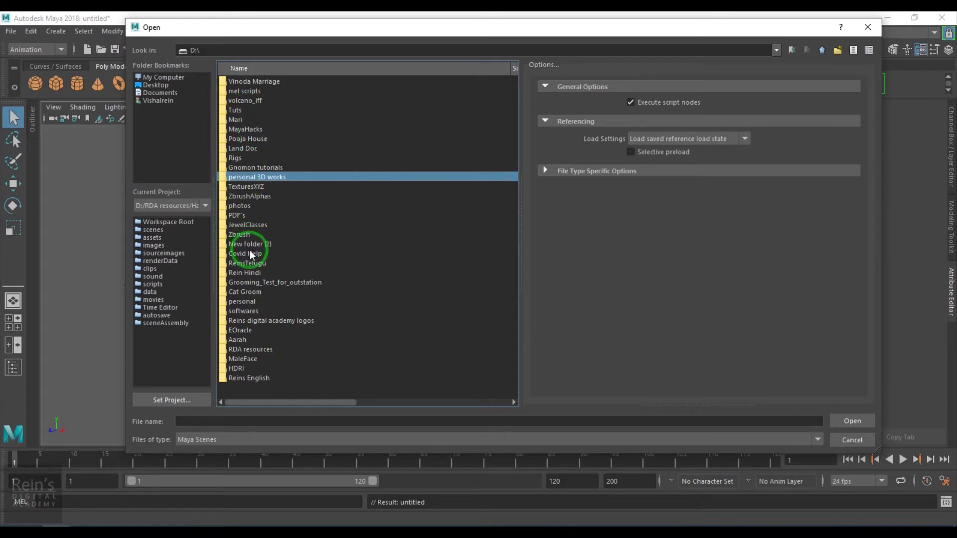
left_click(248, 263)
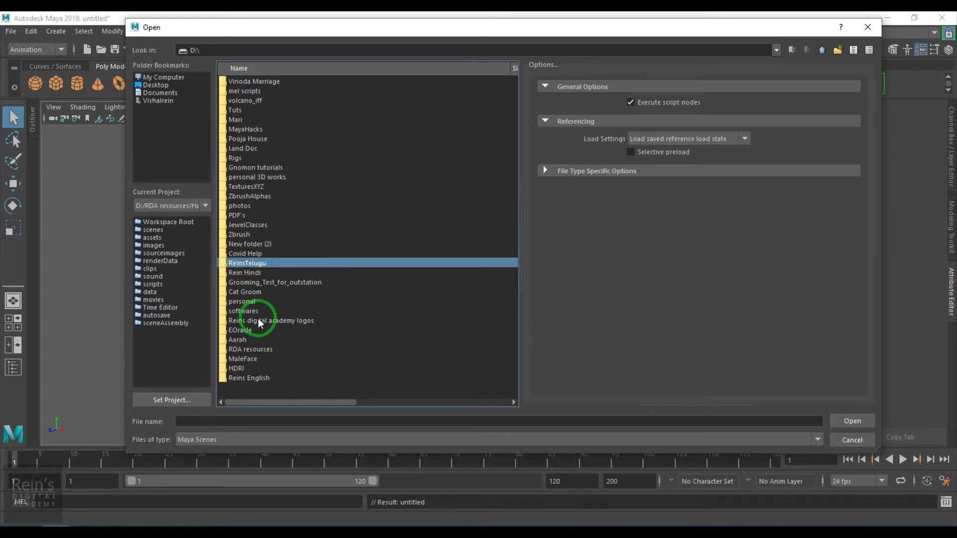
left_click(259, 322)
left_click(256, 177)
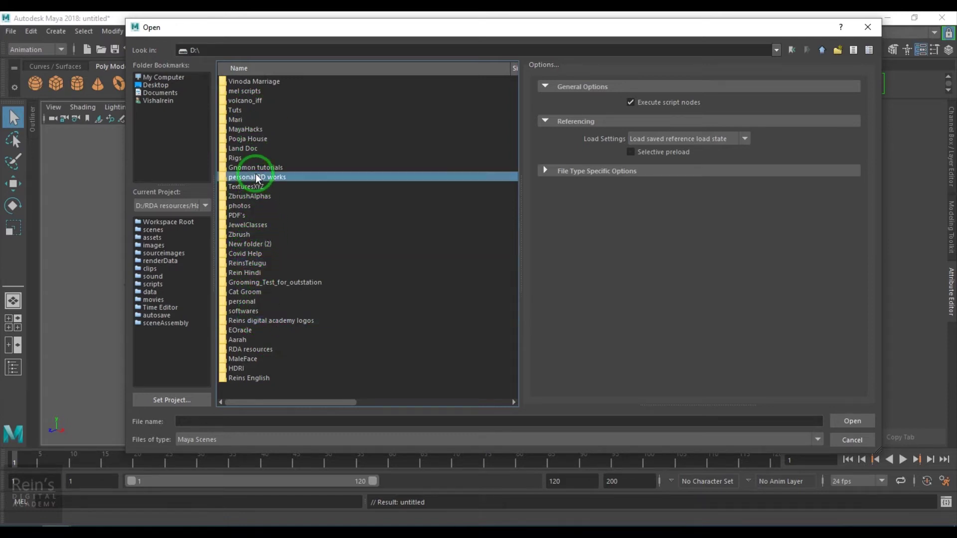
key("r")
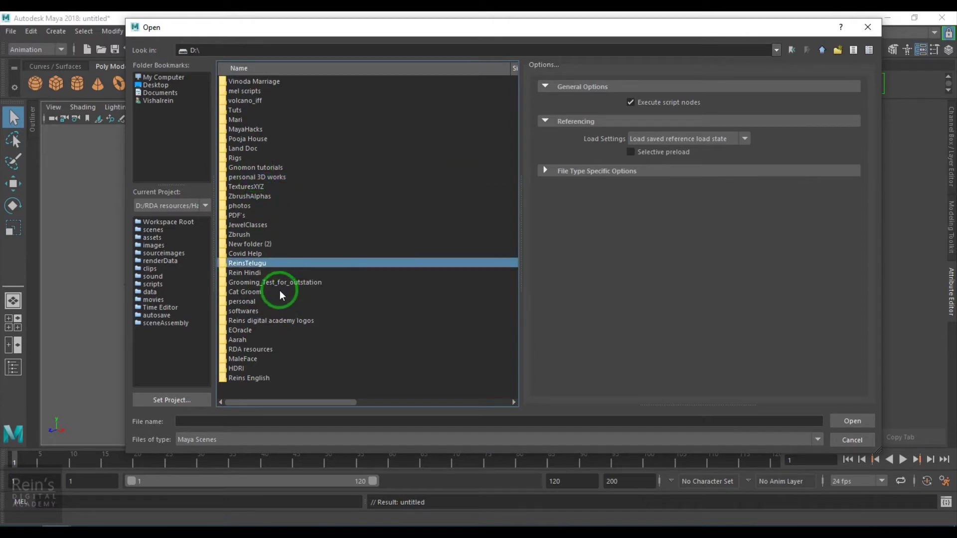
key("r")
key("r")
left_click(337, 351)
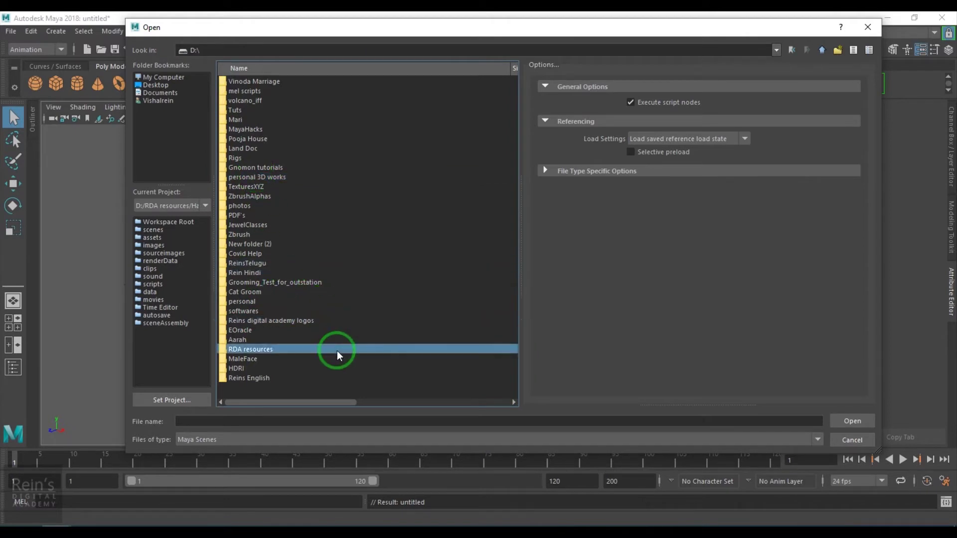
Step: Open XYZ jack.ma from D:\RDA resources without saving the untitled scene
double_click(269, 358)
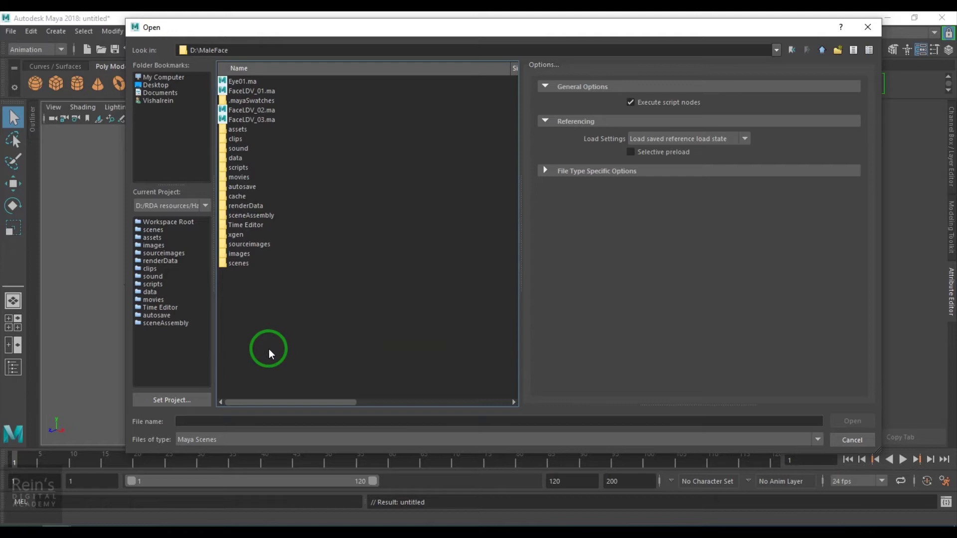
key("BackSpace")
double_click(256, 352)
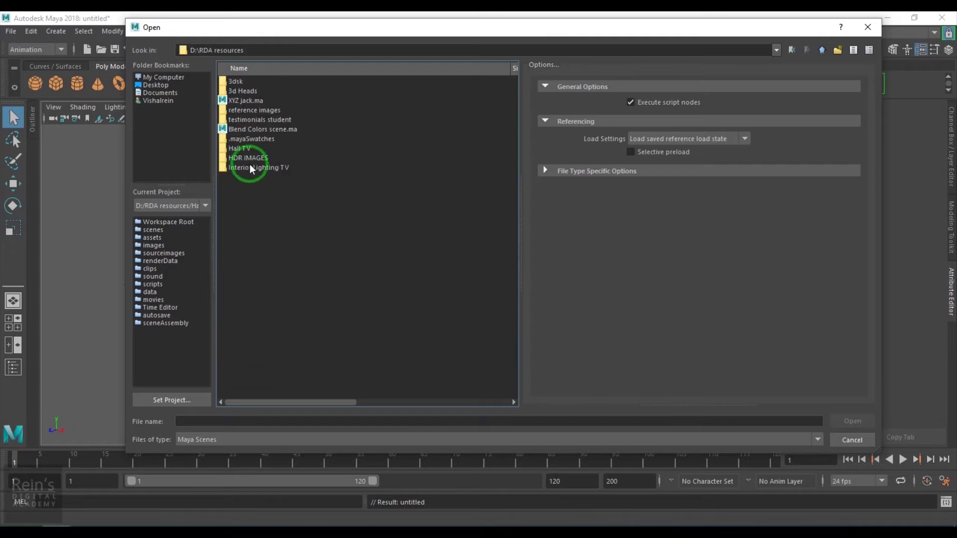
double_click(250, 101)
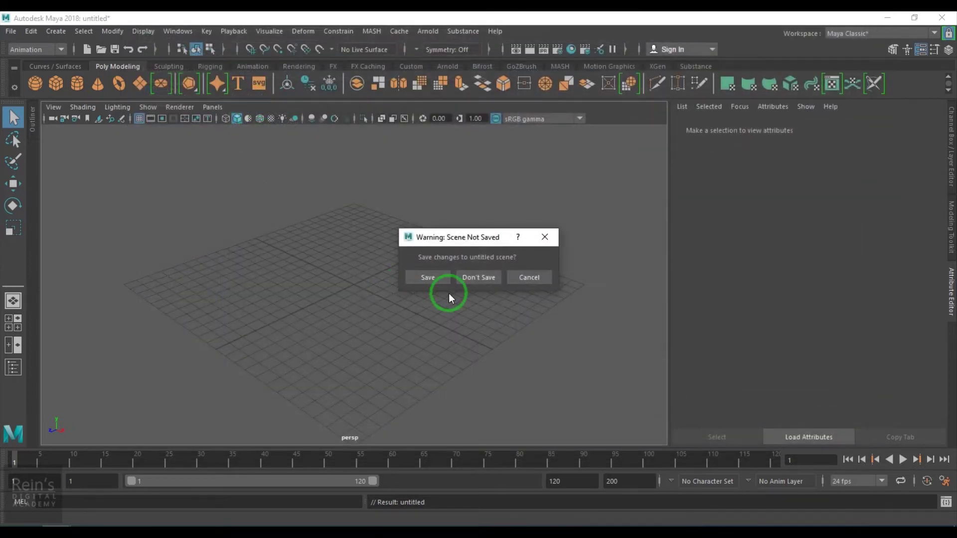
left_click(483, 278)
Step: Orbit around the loaded jack and select it for scaling
left_click_drag(357, 323, 220, 393, "alt")
left_click(387, 332)
key("r")
Step: Reset the jack's transformations to full size and make it a MASH network
left_click(112, 31)
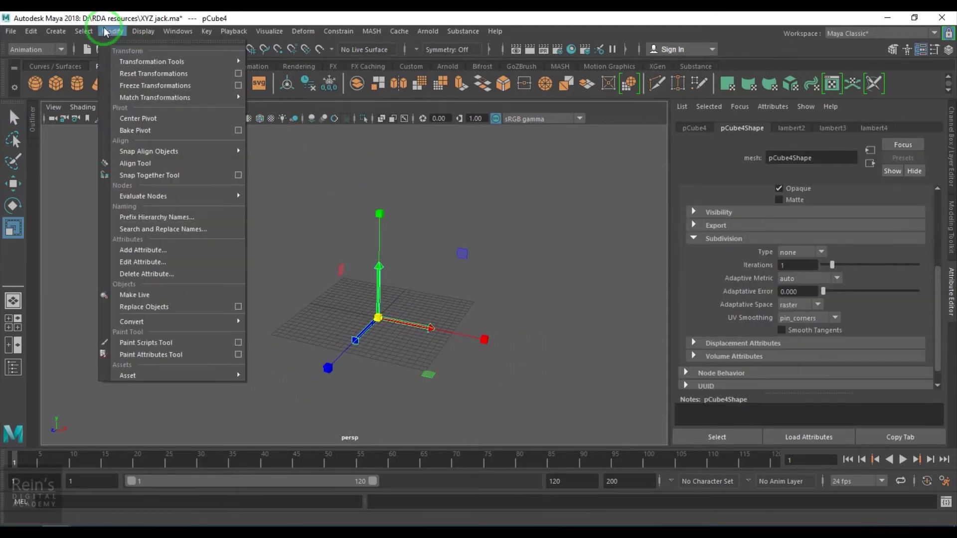
left_click(137, 74)
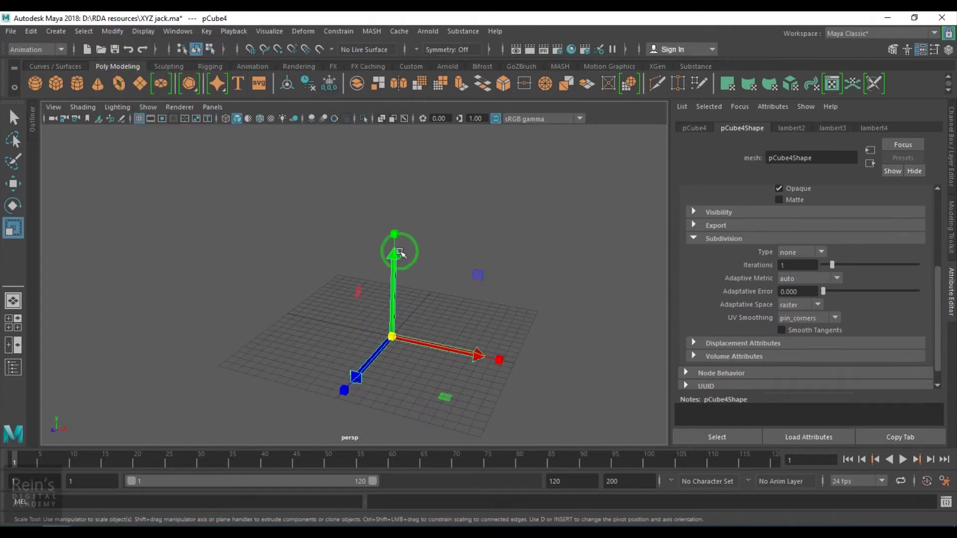
left_click(381, 32)
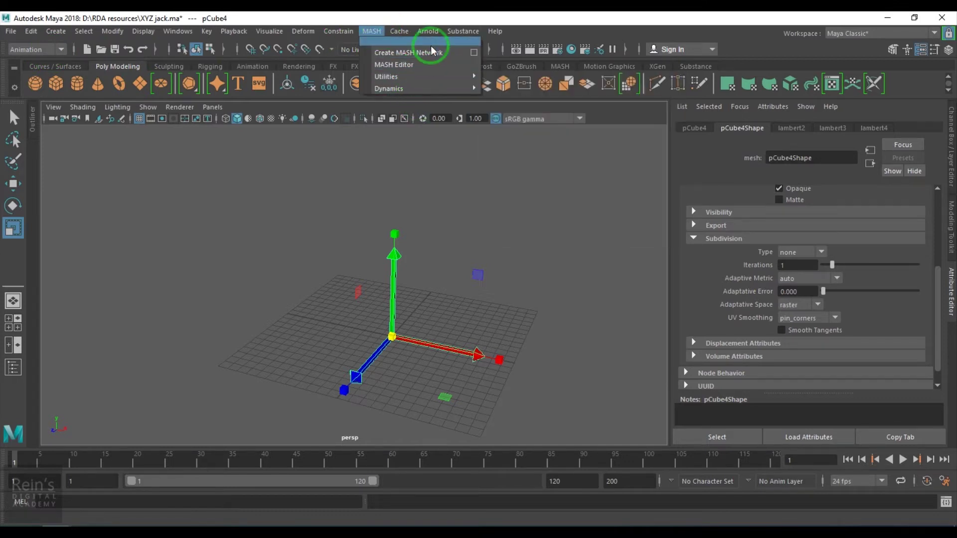
left_click(432, 59)
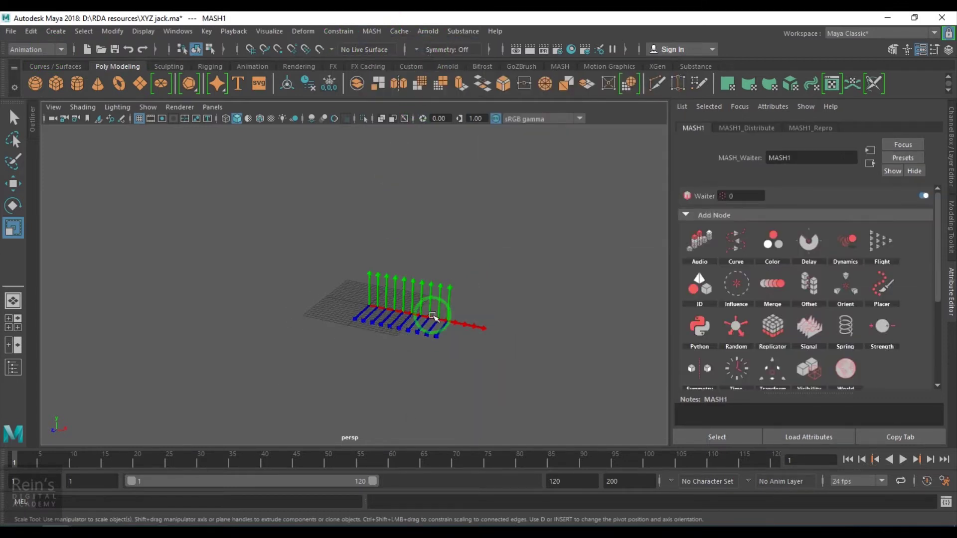
left_click(759, 129)
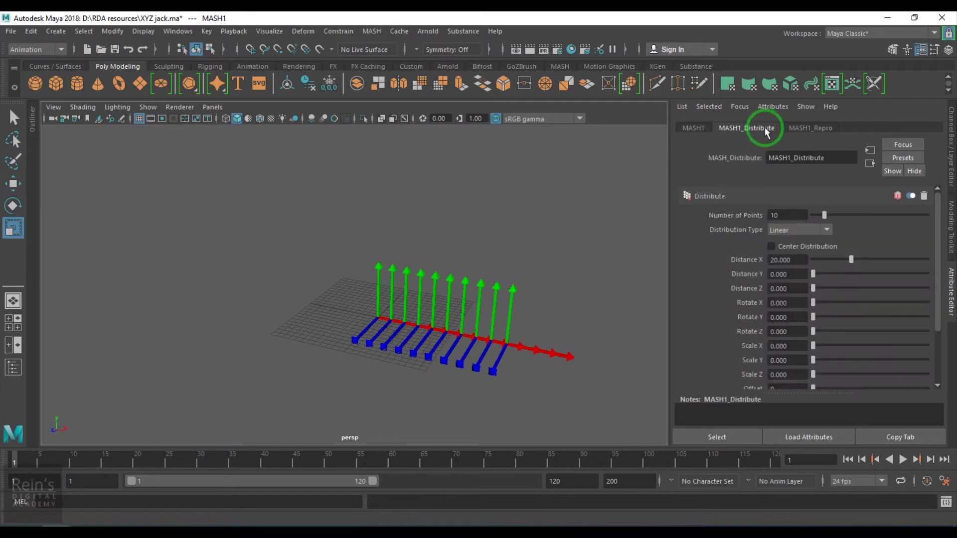
Step: Spread the ten jack copies in a Radial distribution on the ZX axis
left_click(789, 230)
left_click(778, 254)
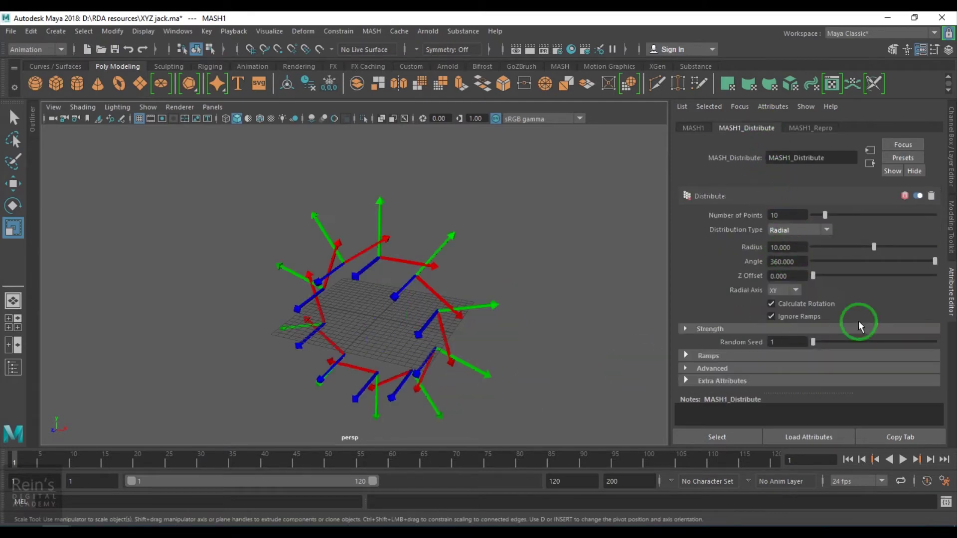
left_click(795, 293)
left_click(784, 330)
left_click_drag(566, 359, 513, 372, "alt")
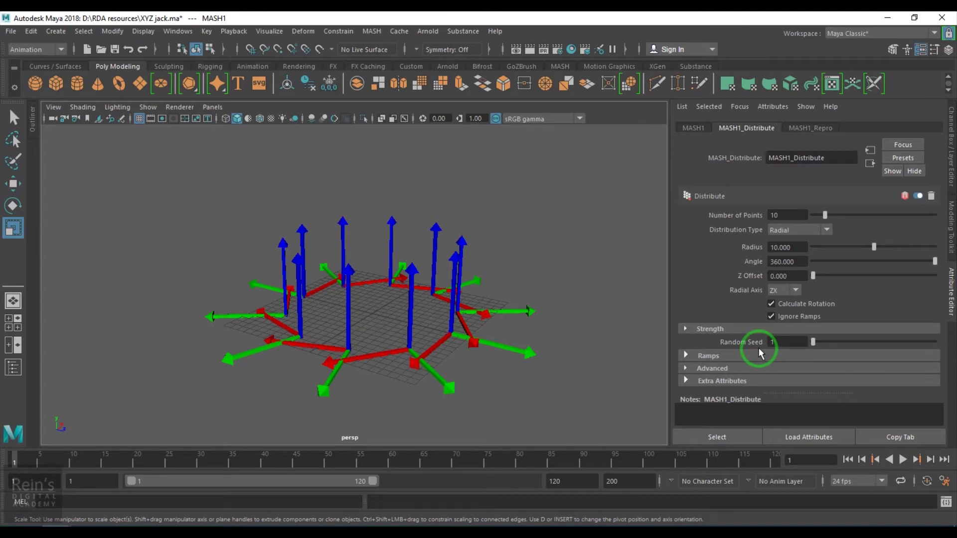
Step: Test the ramp settings, Calculate Rotation and Ignore Ramps, leaving Calculate Rotation on
left_click(723, 357)
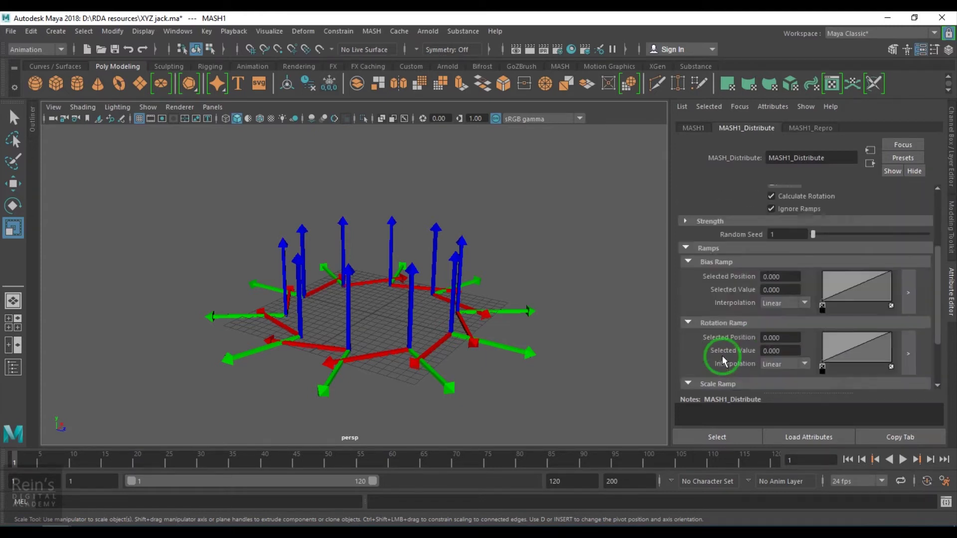
scroll(721, 357, "down", 3)
scroll(719, 355, "up", 5)
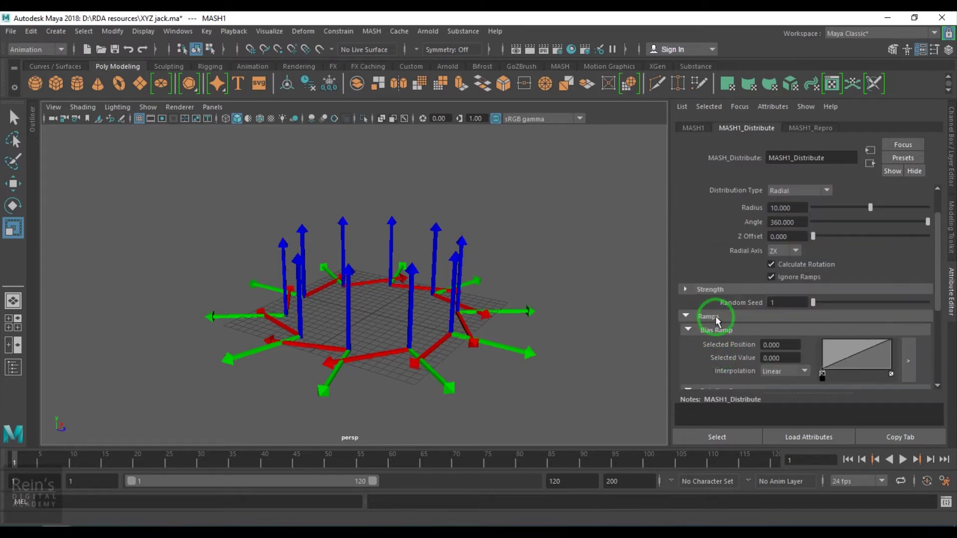
left_click(716, 320)
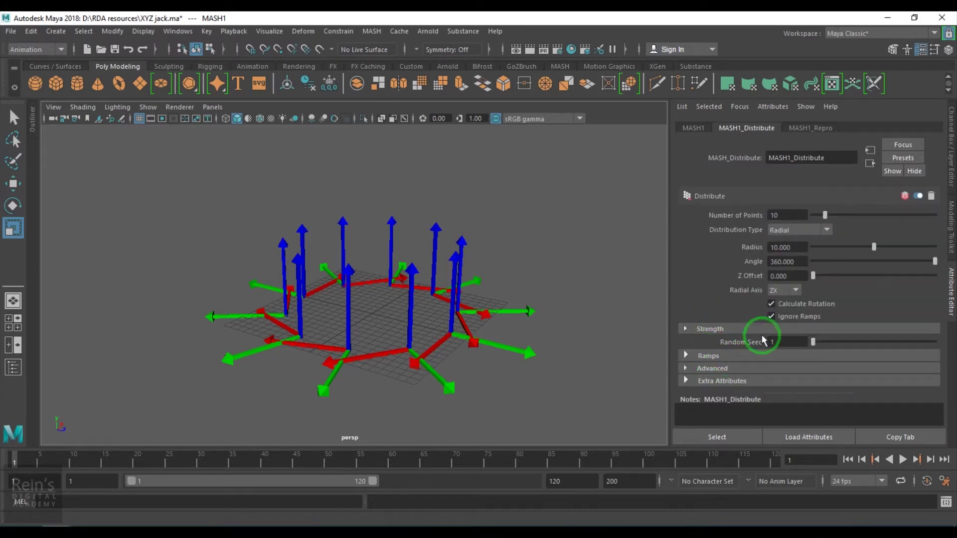
left_click(794, 305)
left_click(794, 304)
left_click(788, 318)
left_click(788, 317)
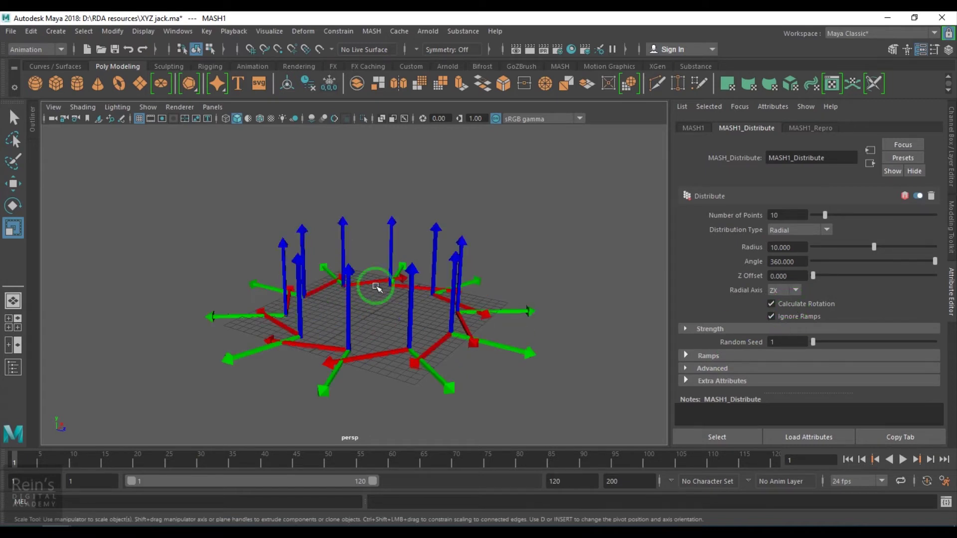
mouse_move(455, 316)
left_mouse_down("alt")
mouse_move(409, 339)
mouse_move(399, 331)
mouse_move(517, 324)
mouse_move(461, 327)
left_mouse_up("alt")
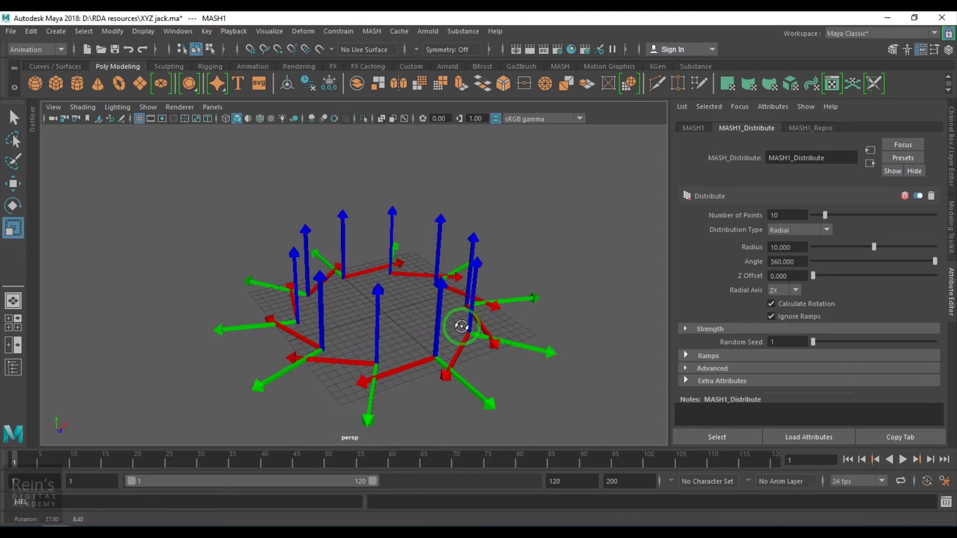
Step: Start a new scene without saving changes to XYZ jack.ma
left_click(86, 51)
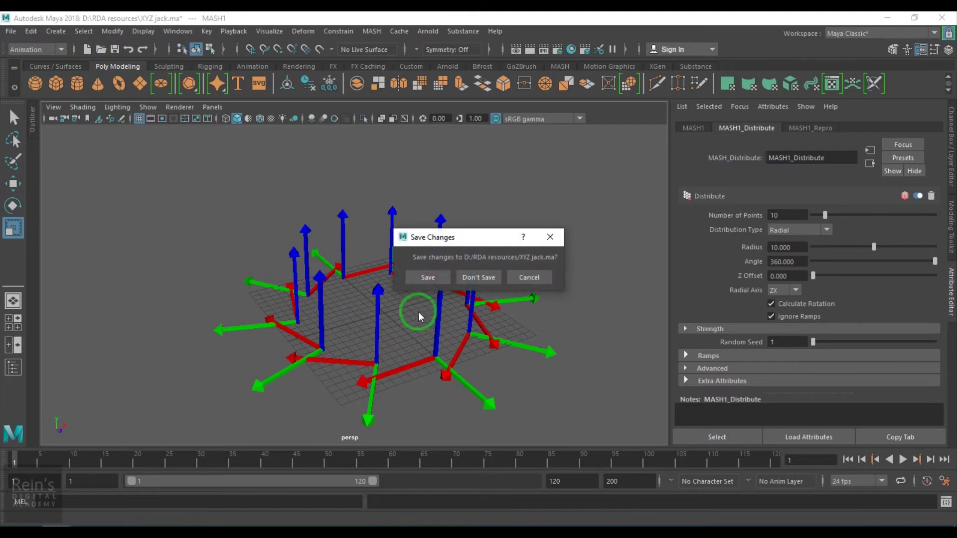
left_click(478, 278)
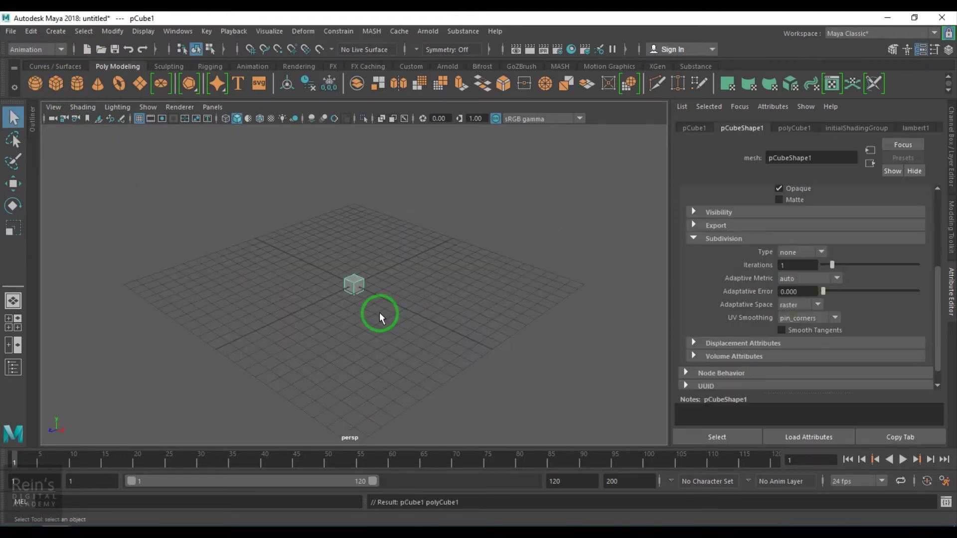
scroll(394, 319, "up", 3)
left_click_drag(408, 328, 364, 322, "alt")
Step: Scale the cube into a long, tall, thin board and freeze its transformations
key("r")
left_click_drag(357, 205, 359, 54)
left_click_drag(398, 346, 464, 450)
left_click_drag(446, 376, 436, 341, "alt")
left_click_drag(354, 180, 353, 152)
left_click_drag(432, 338, 436, 333)
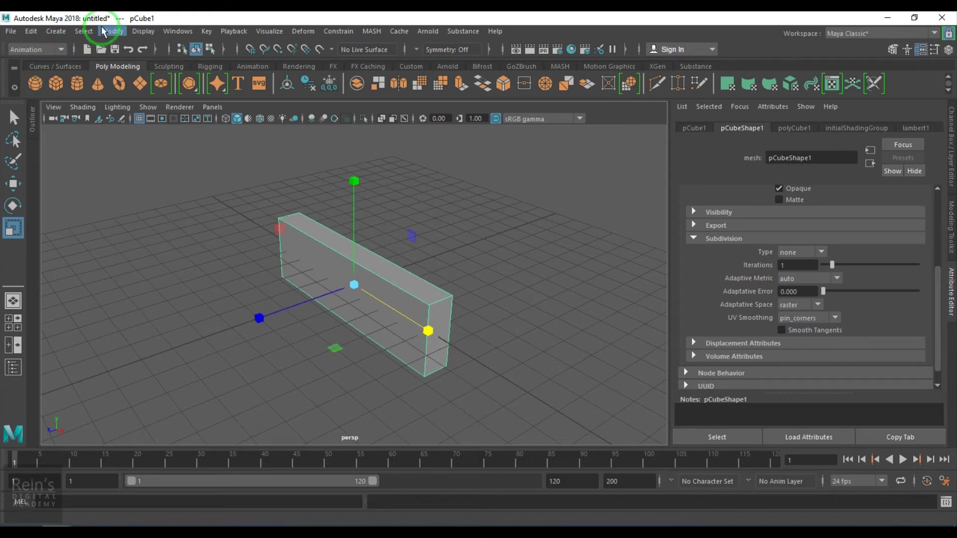
left_click(113, 31)
left_click(143, 87)
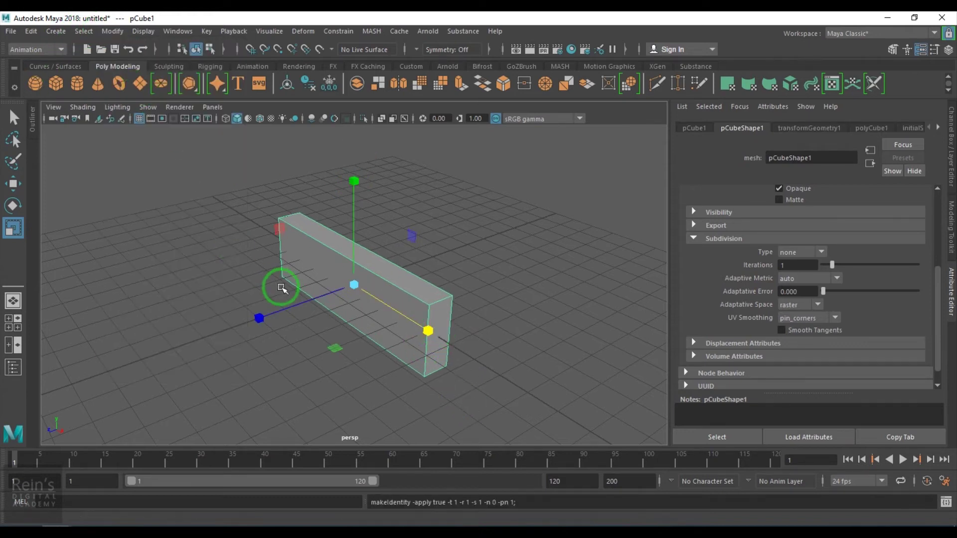
Step: Turn the board into a new MASH network and show its distribution settings
key("w")
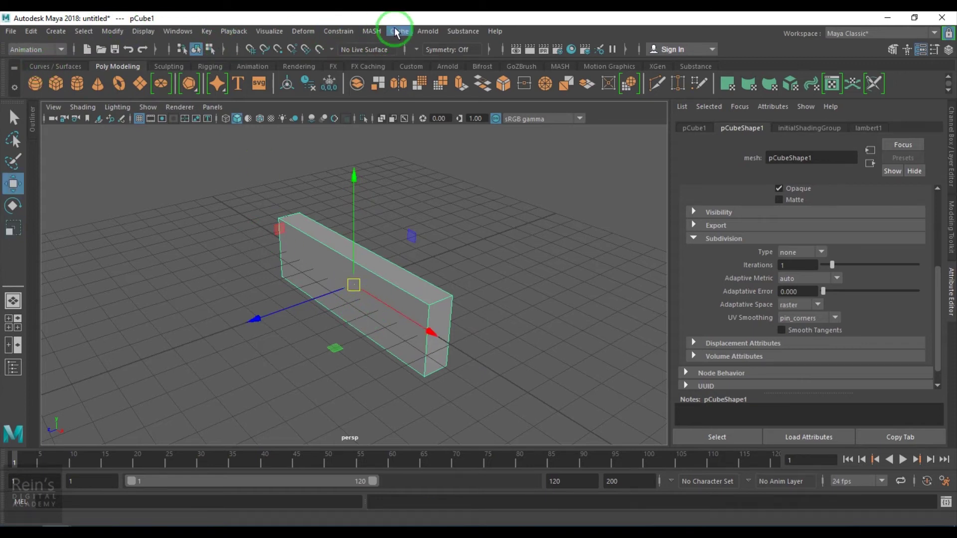
left_click(373, 31)
left_click(387, 54)
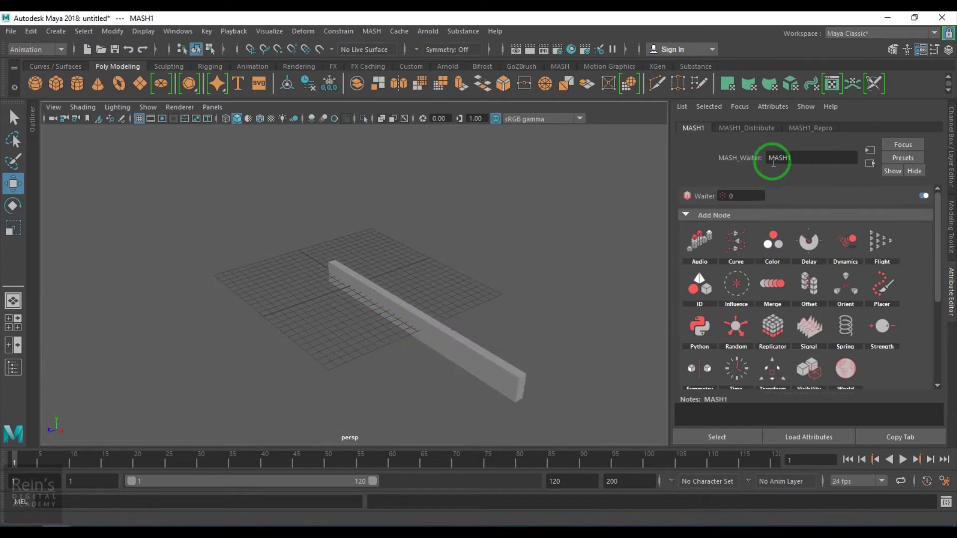
left_click(757, 128)
Step: Arrange the copies in a flat Radial ring on ZX, then undo it back to Linear
left_click(788, 234)
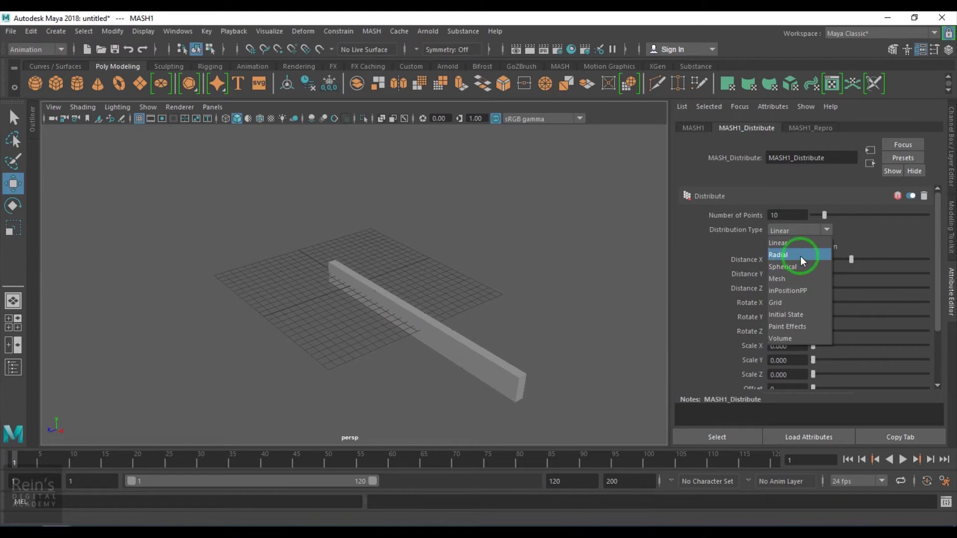
left_click(801, 253)
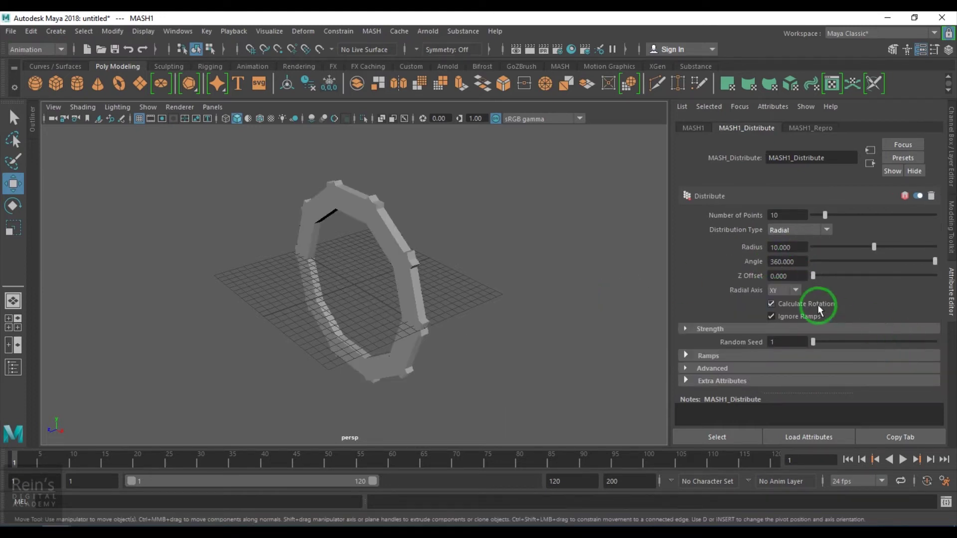
left_click(793, 325)
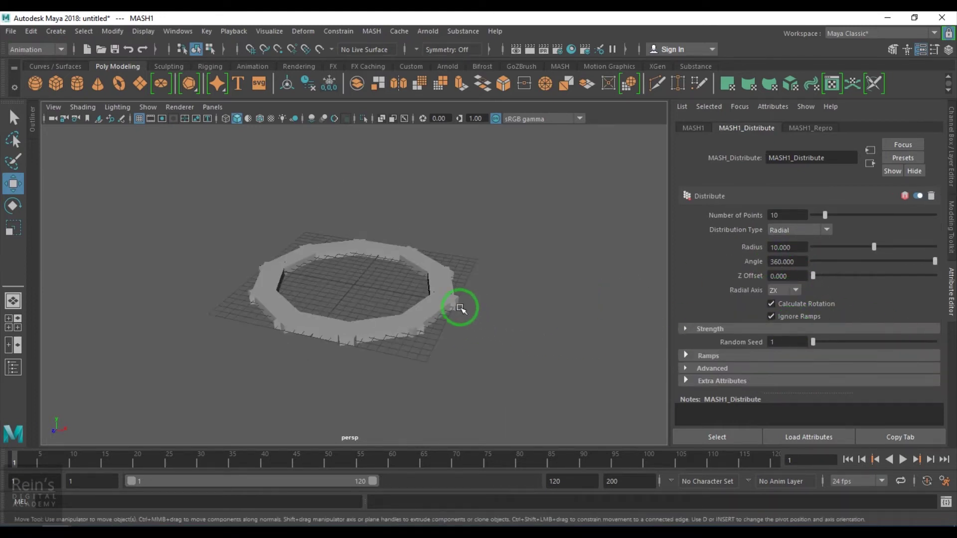
right_click_drag(457, 310, 542, 383, "alt")
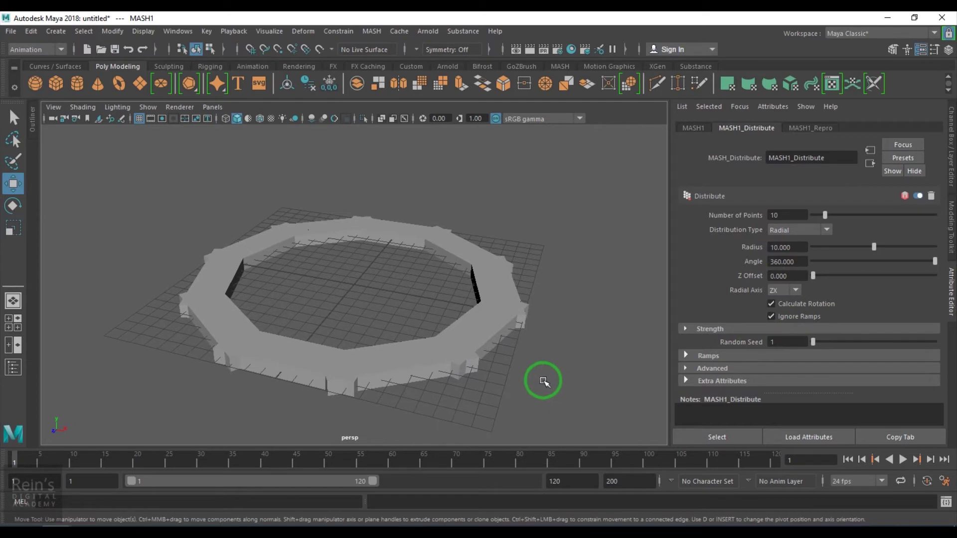
left_click(486, 341)
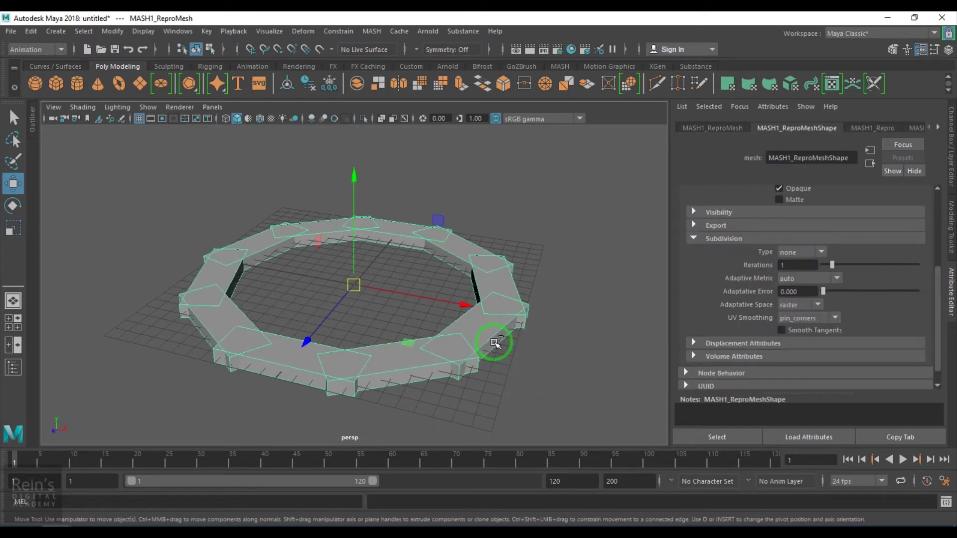
key("ctrl+z")
key("ctrl+z")
key("ctrl+z")
key("ctrl+z")
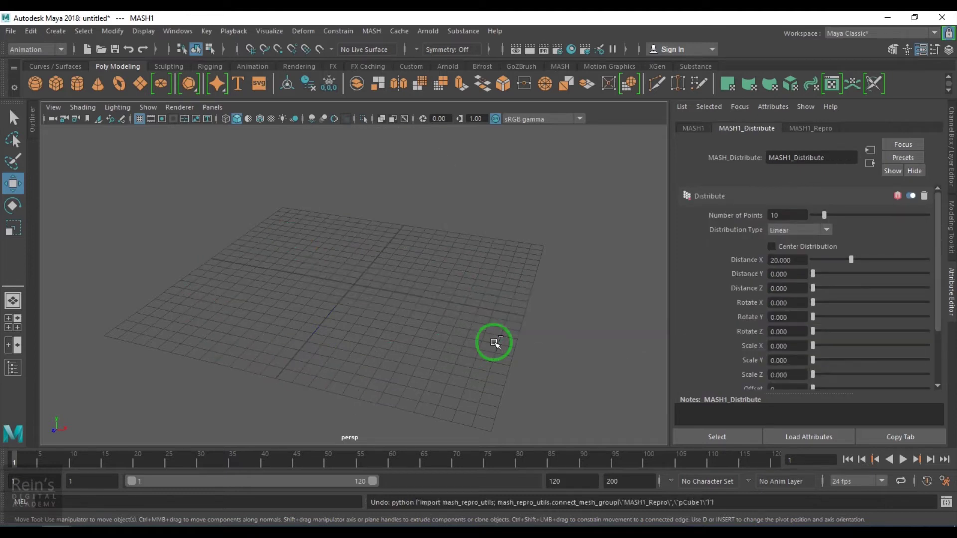
Step: Undo back to the plain pCube1 box and rotate it -90° about X
key("ctrl+z")
key("ctrl+z")
key("ctrl+z")
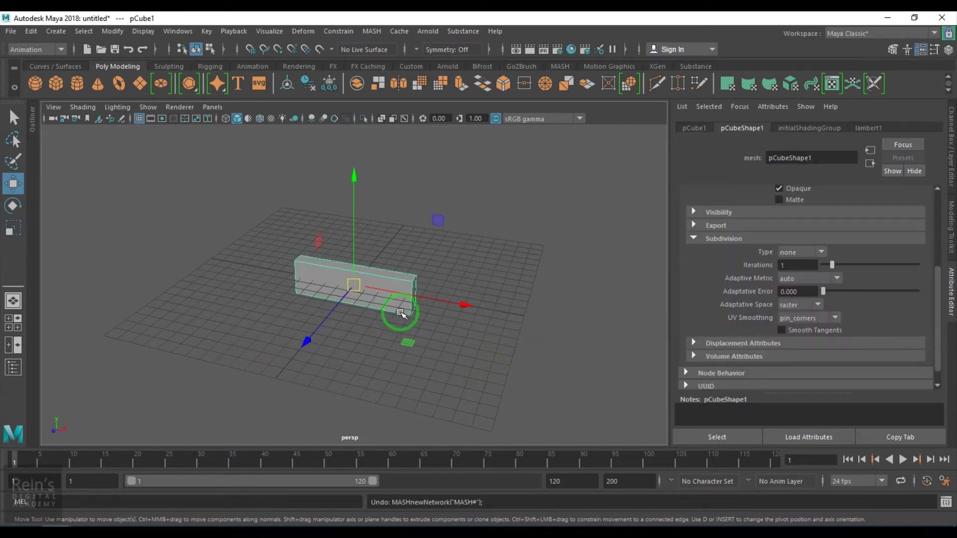
left_click_drag(401, 313, 354, 334, "alt")
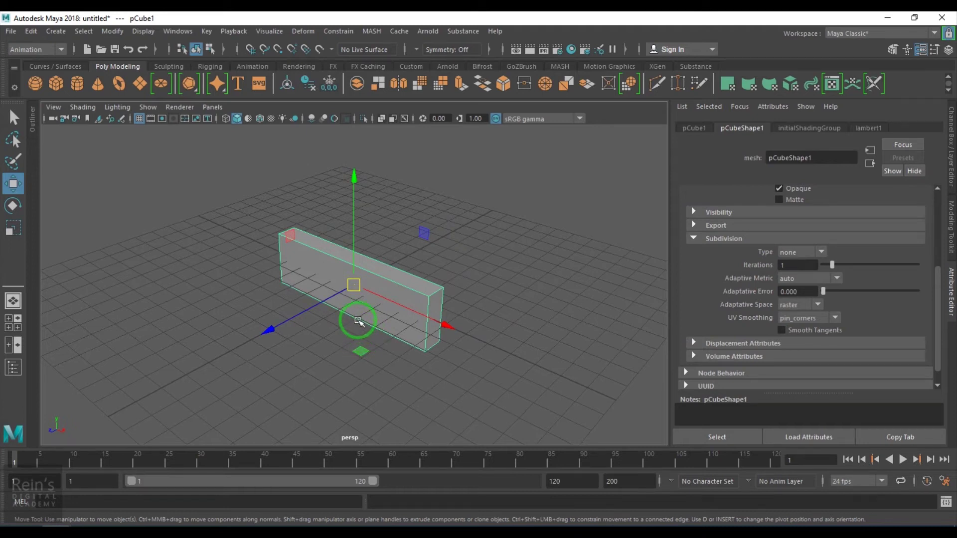
key("e")
left_click_drag(301, 248, 368, 284)
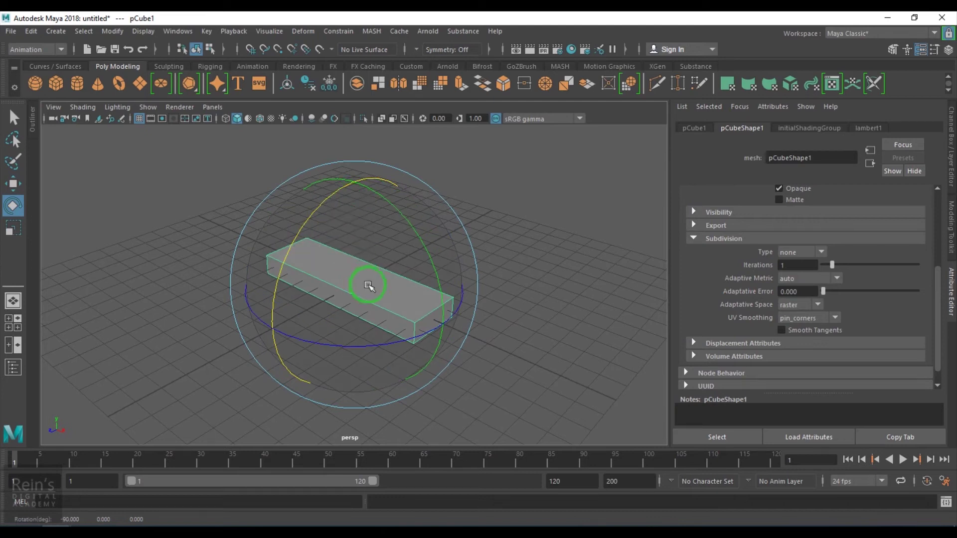
key("ctrl+z")
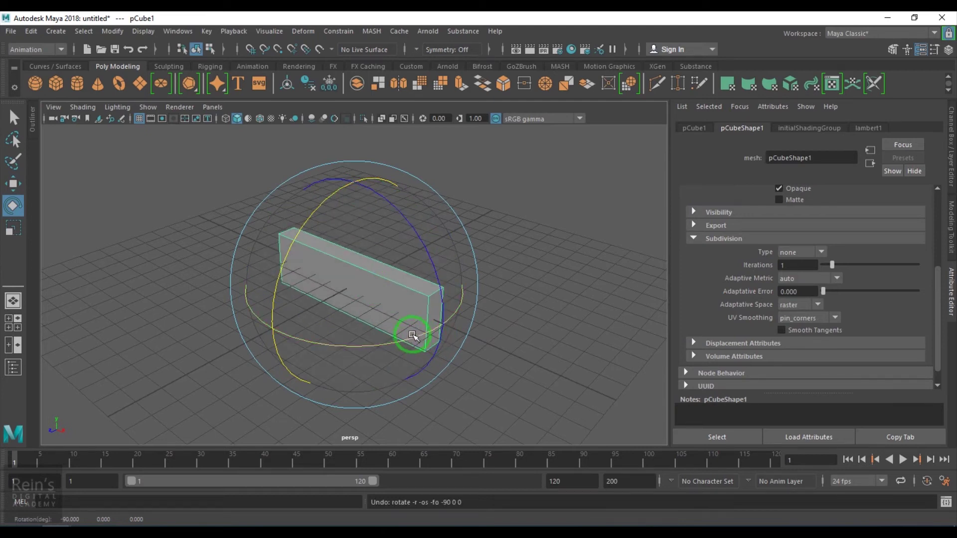
Step: Scale the box thinner in X and much taller in Y into an upright plank
key("r")
left_click_drag(427, 324, 362, 316)
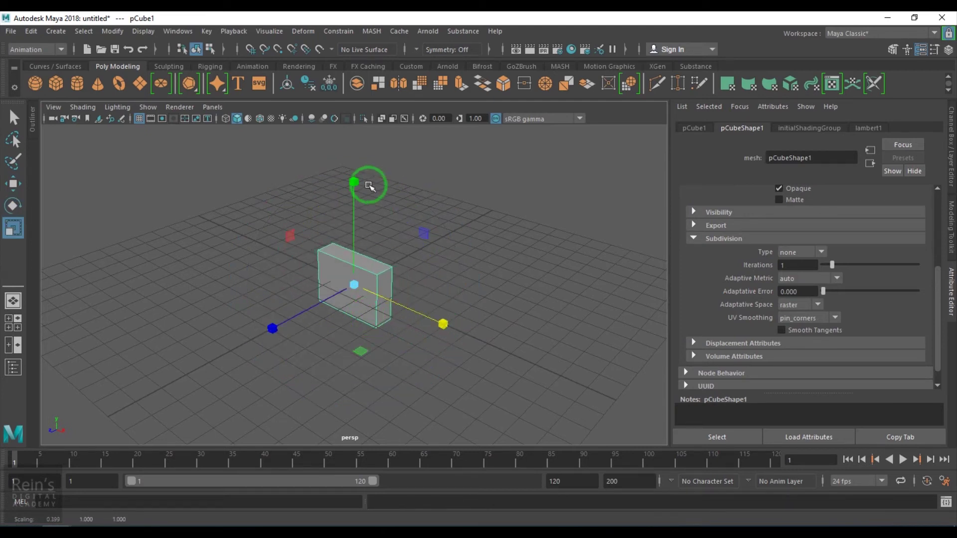
left_click_drag(370, 185, 367, 52)
left_click_drag(367, 180, 380, 96)
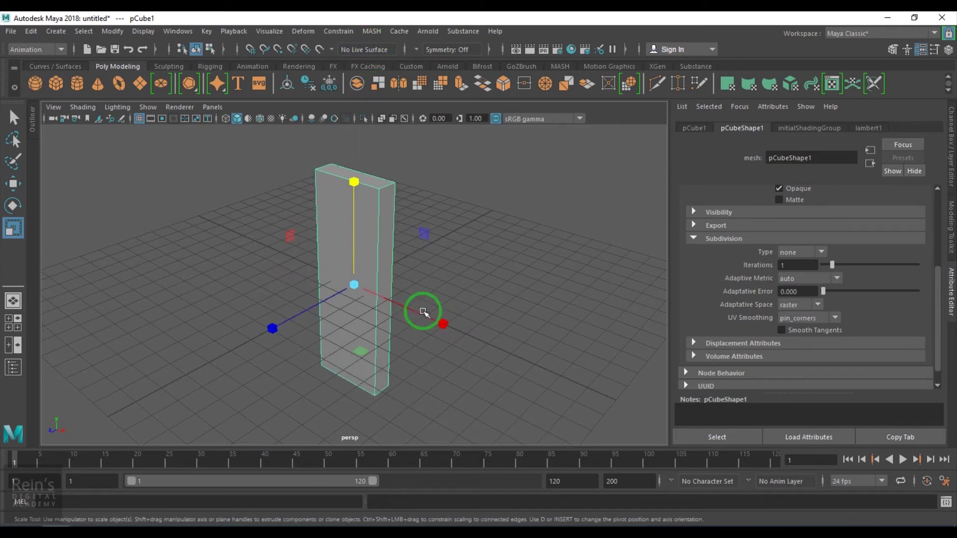
left_click_drag(424, 312, 423, 310)
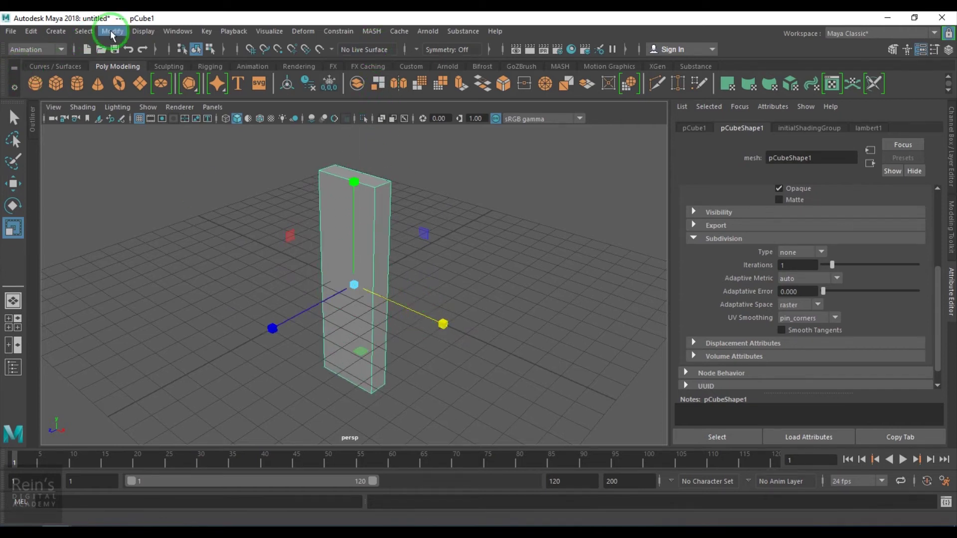
left_click(111, 31)
Step: Freeze the block, make it a MASH network, and distribute it radially on the ZX axis
left_click(181, 93)
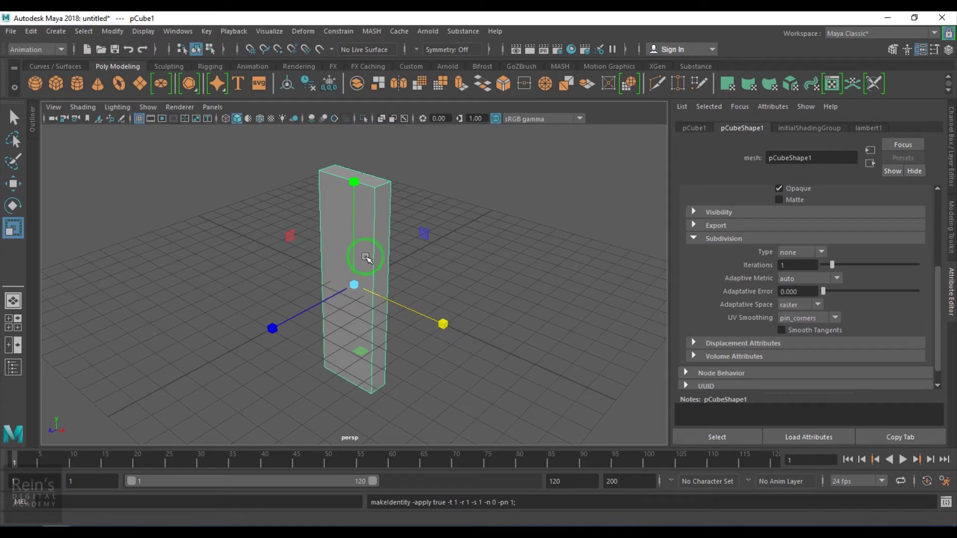
left_click(369, 33)
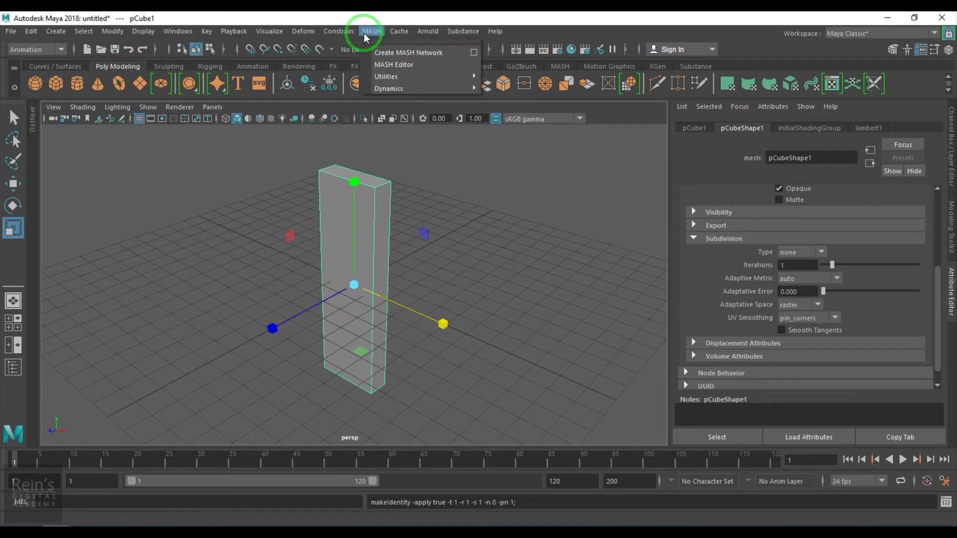
left_click(394, 53)
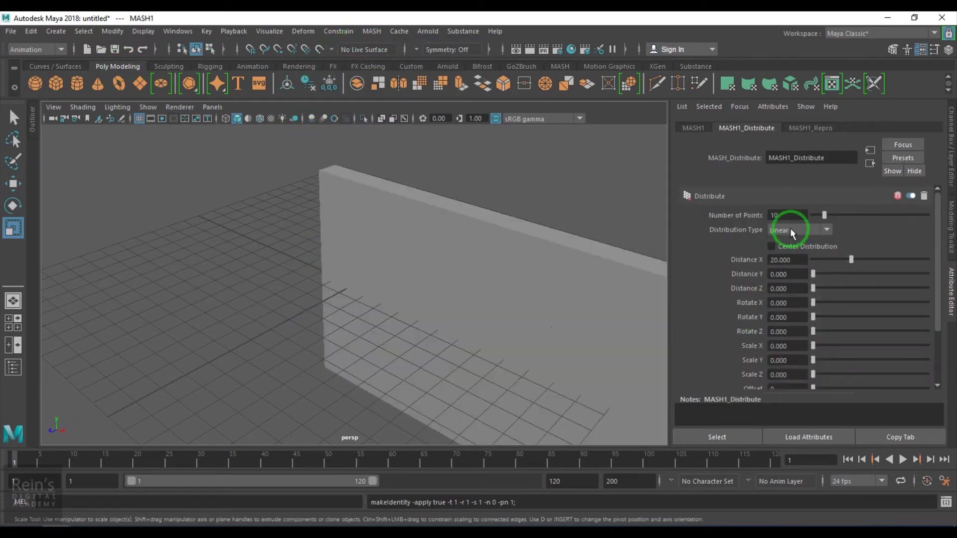
left_click(790, 228)
left_click(796, 252)
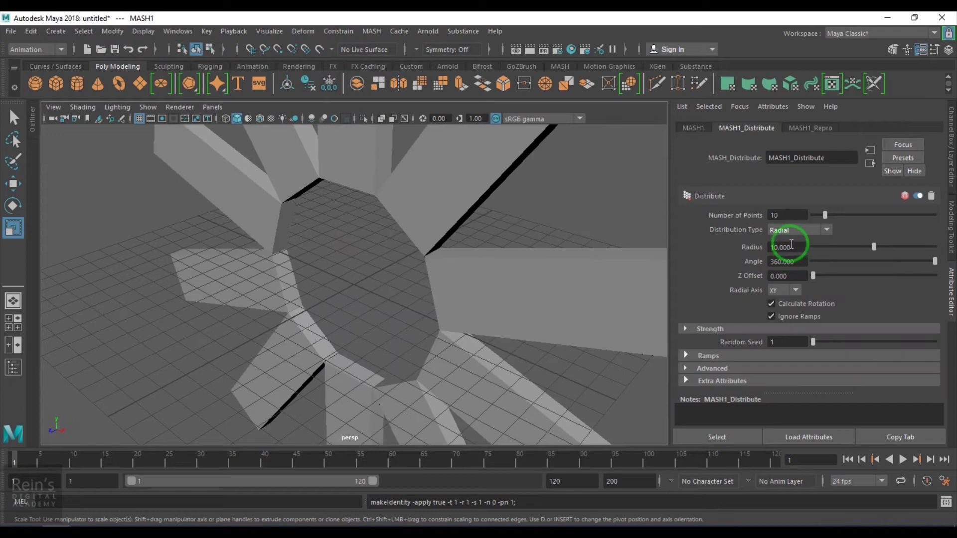
left_click(788, 292)
left_click(782, 326)
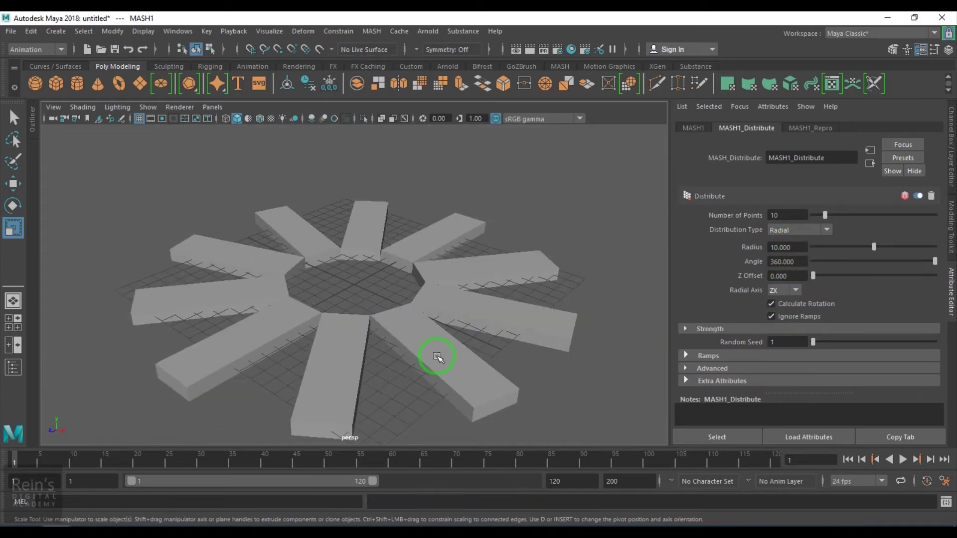
Step: Give the radial spiral 20 points, Z Offset 22.574 and radius 7.822
left_click_drag(437, 356, 459, 353, "alt")
left_click(797, 342)
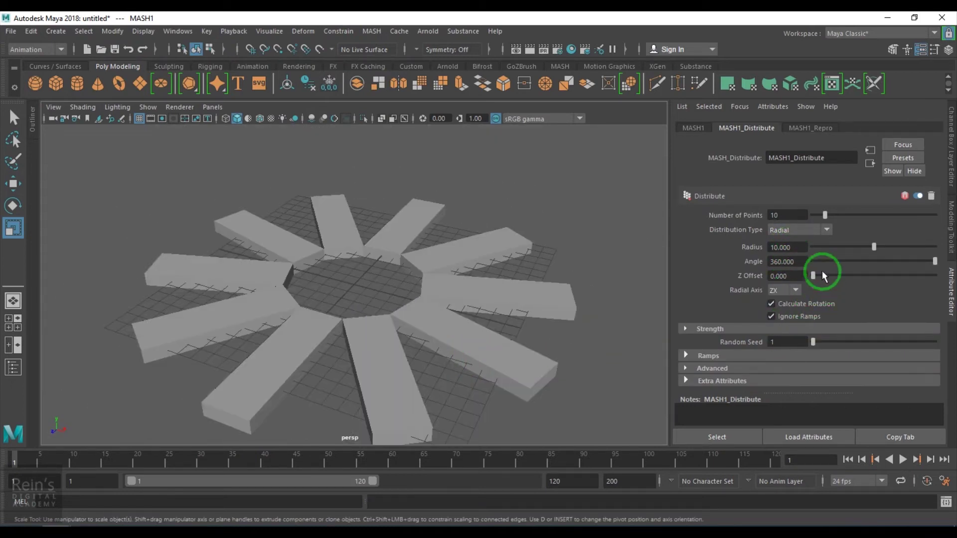
left_click(805, 215)
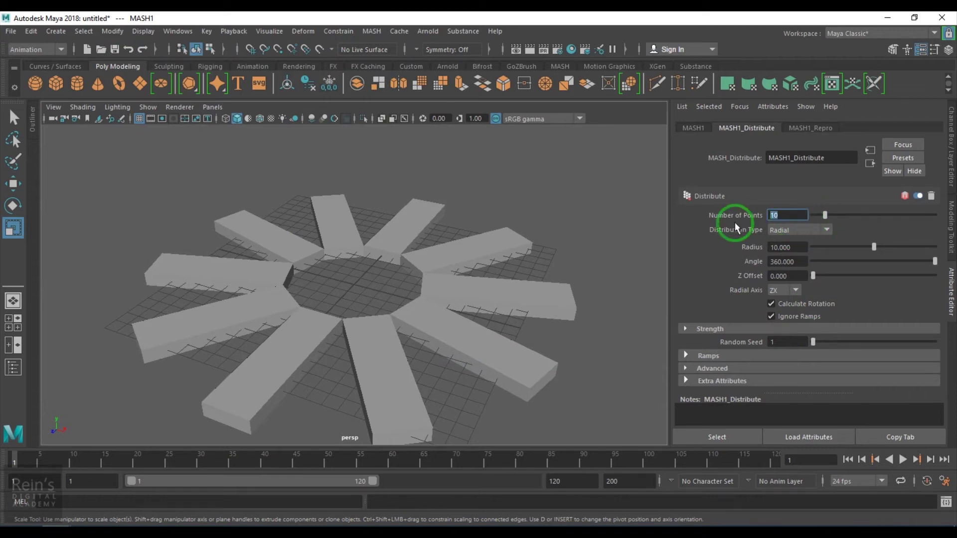
type("20")
key("Return")
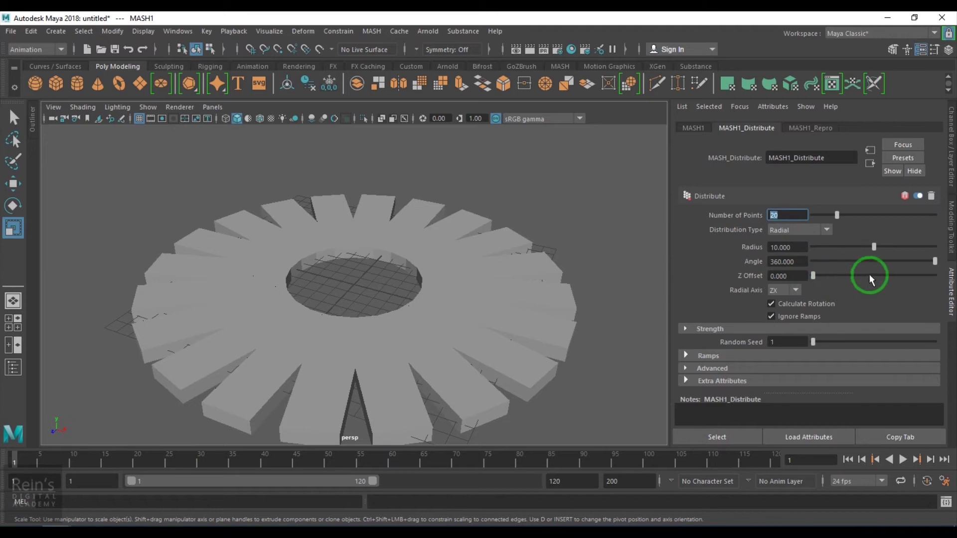
left_click_drag(811, 270, 858, 290)
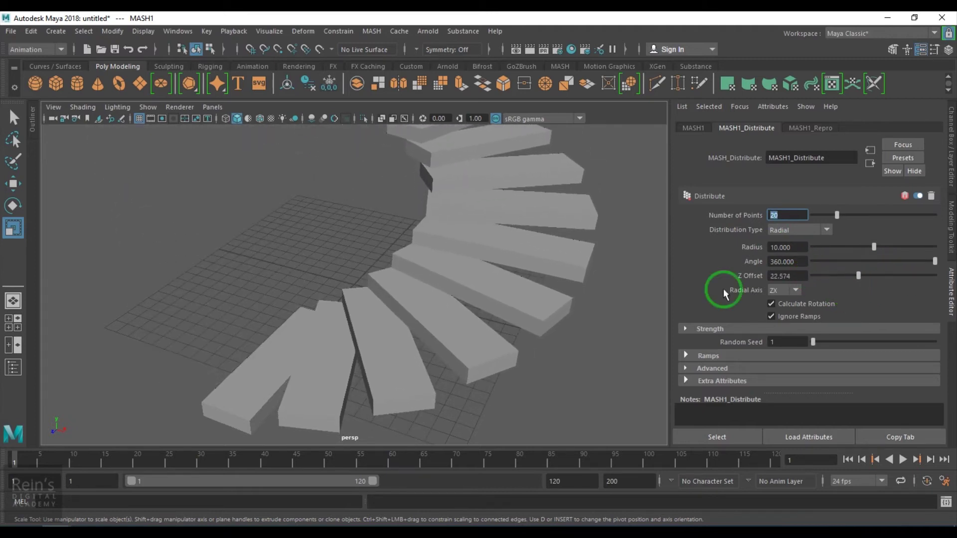
left_click_drag(589, 279, 593, 344, "alt")
left_click_drag(873, 249, 860, 258)
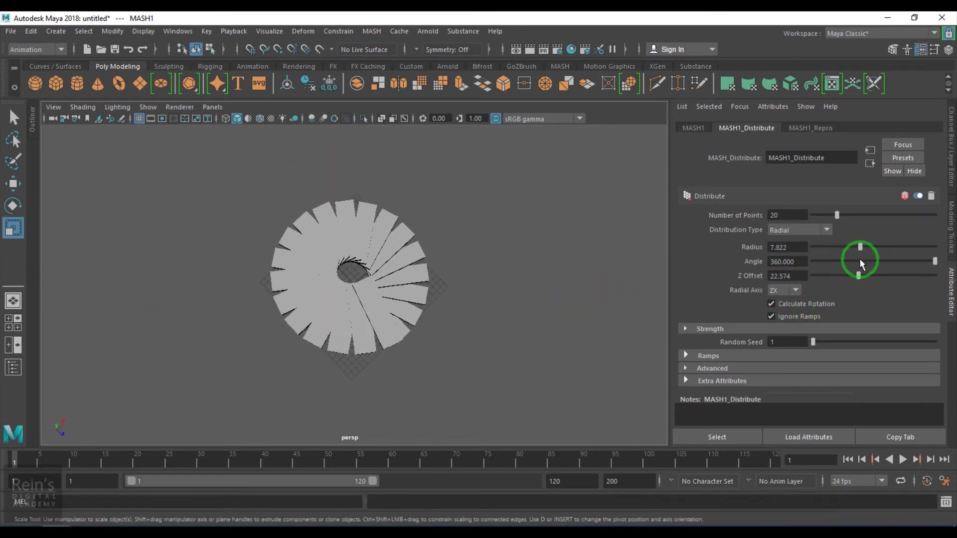
left_click_drag(503, 304, 414, 244, "alt")
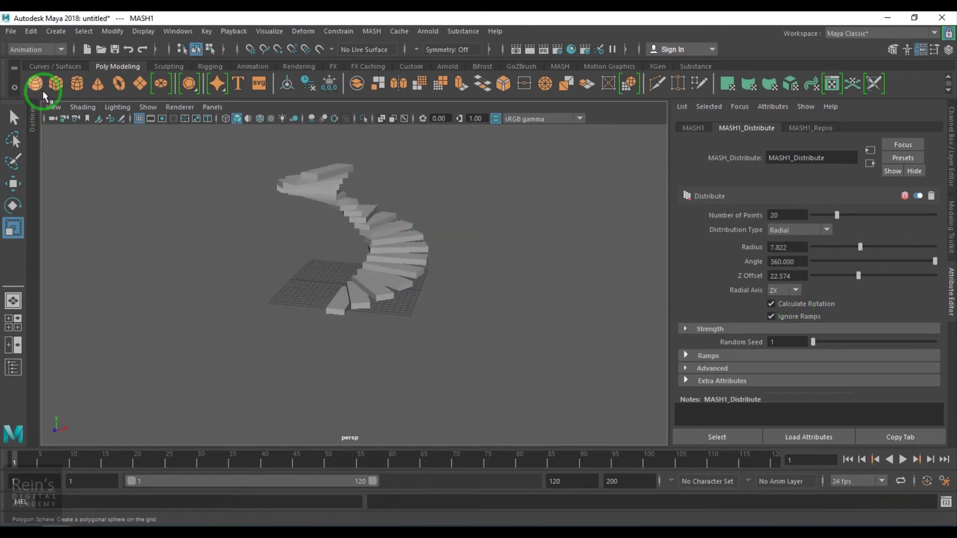
Step: Create a polygon cylinder and scale it up uniformly to about 1.967
left_click(77, 88)
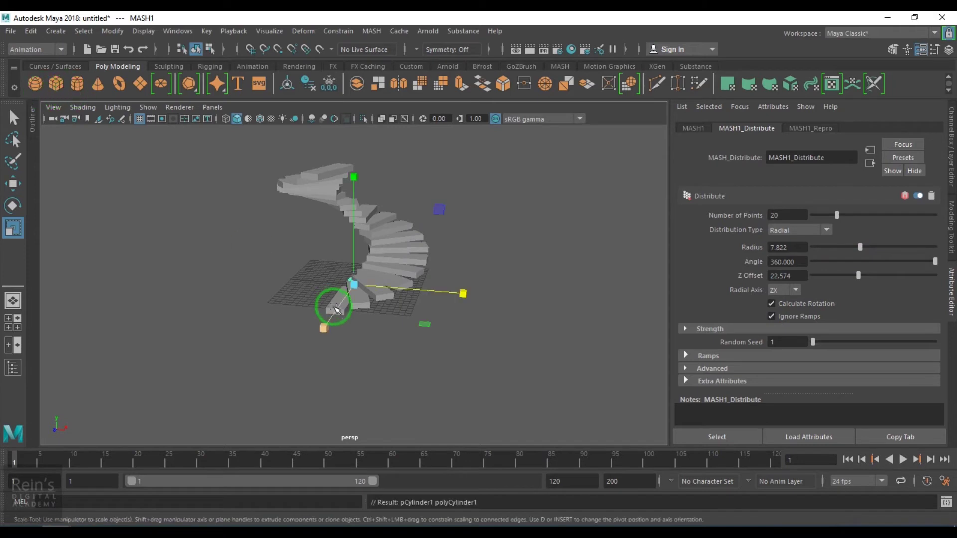
left_click_drag(295, 304, 381, 313, "alt")
key("f")
middle_click_drag(363, 286, 346, 330, "alt")
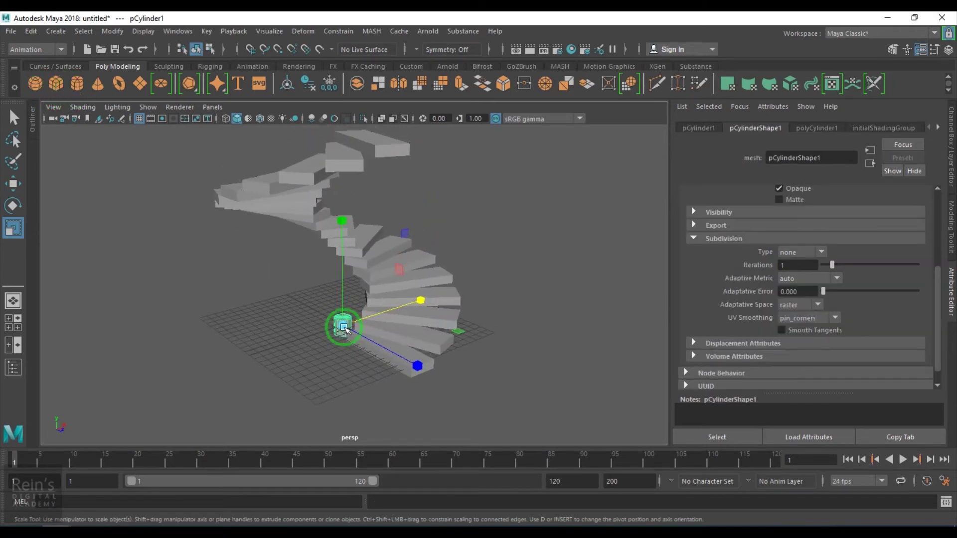
key("w")
key("space")
left_click_drag(344, 324, 349, 299)
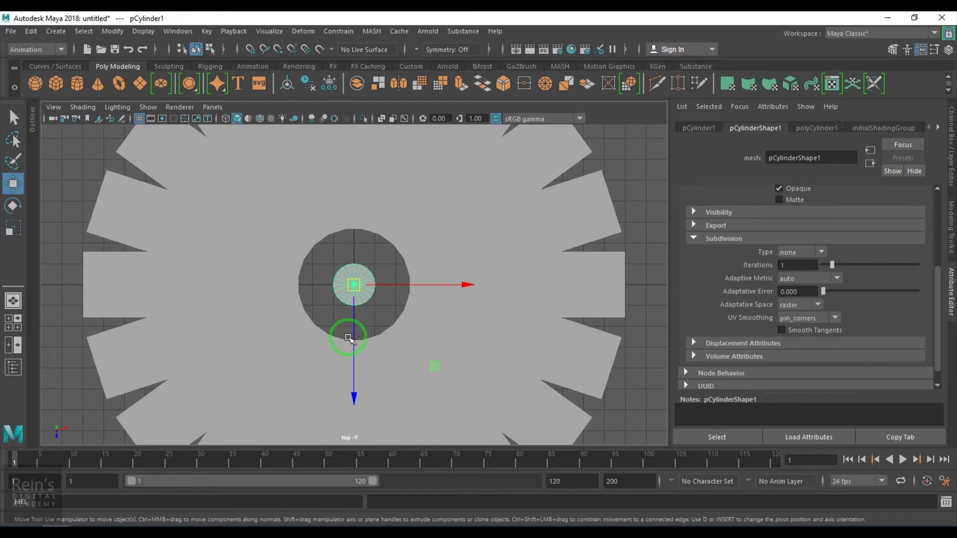
key("r")
middle_click_drag(353, 318, 378, 298)
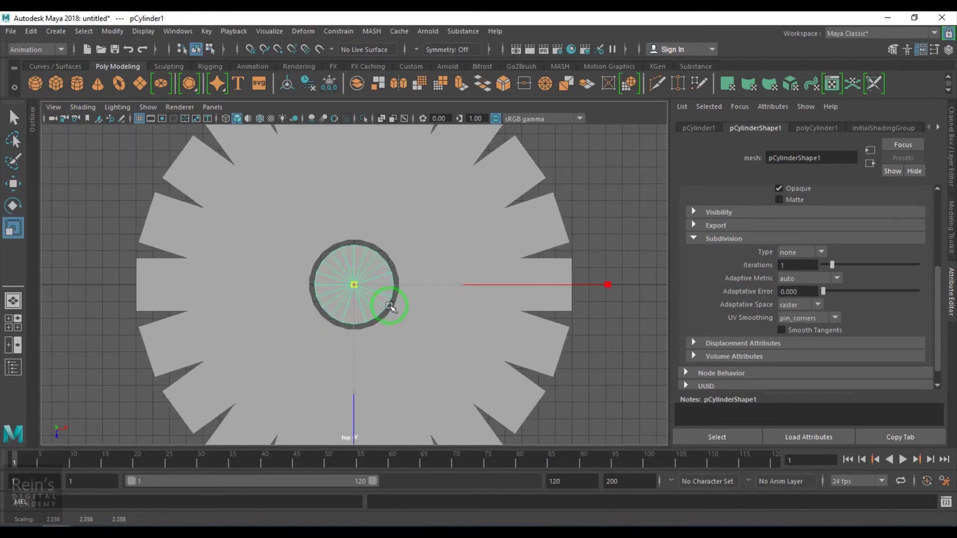
Step: Stretch the cylinder tall along its height and check it in the side view
key("space")
left_click_drag(397, 313, 374, 313)
scroll(364, 300, "down", 3)
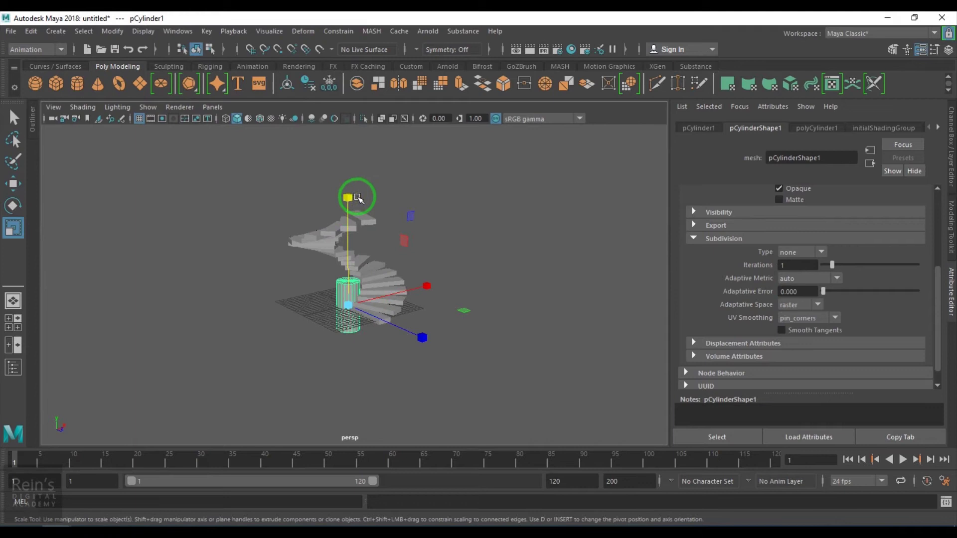
left_click_drag(358, 199, 346, 160)
key("w")
key("space")
left_click_drag(331, 246, 349, 201)
scroll(374, 269, "up", 3)
scroll(366, 319, "down", 2)
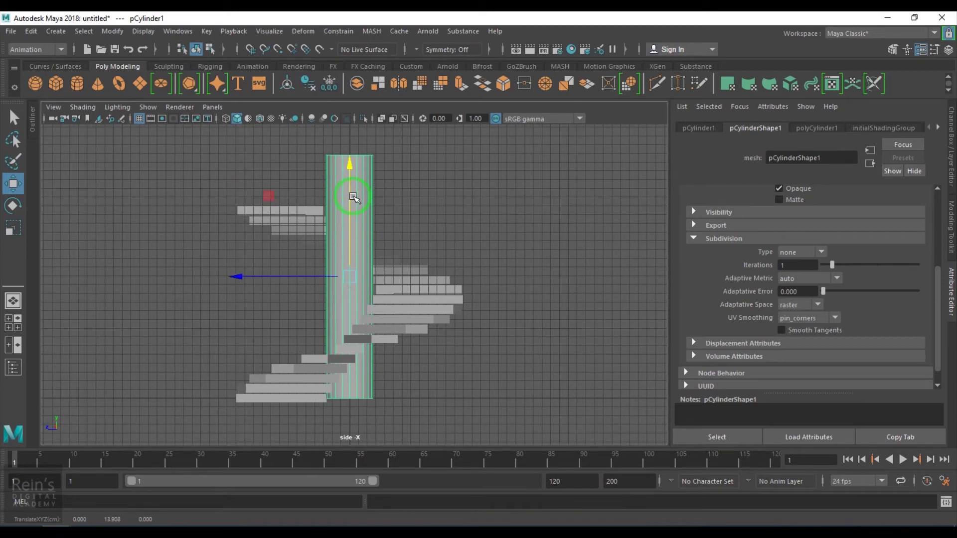
Step: Return to the perspective view and select the spiral staircase
left_click(509, 331)
key("space")
left_click_drag(513, 349, 468, 319)
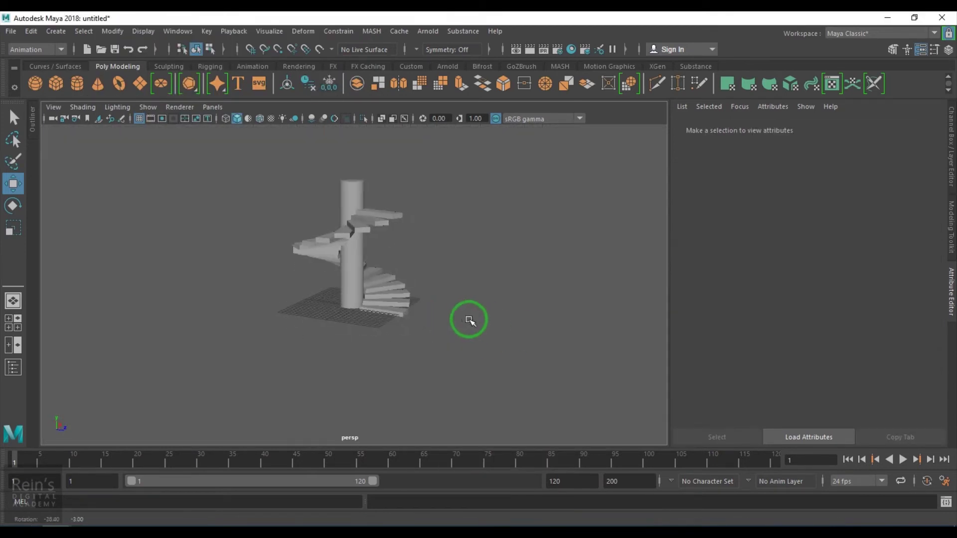
scroll(424, 298, "up", 3)
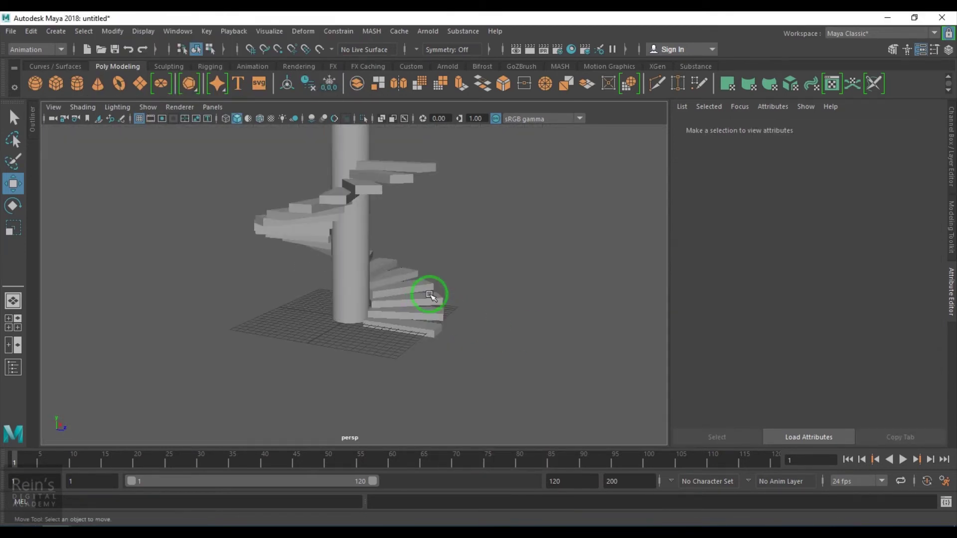
left_click(430, 295)
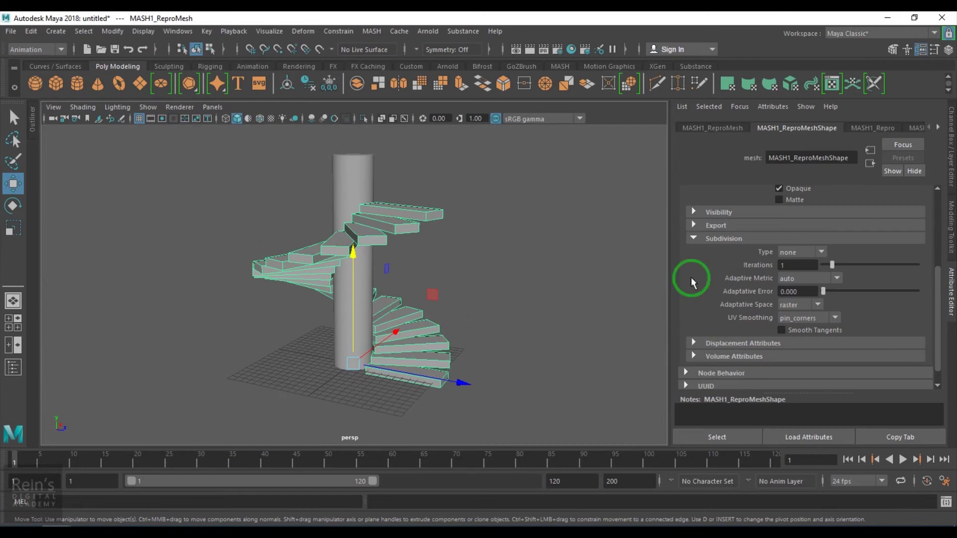
Step: Open the staircase's MASH1_Distribute settings and raise the step count to 41
left_click(920, 129)
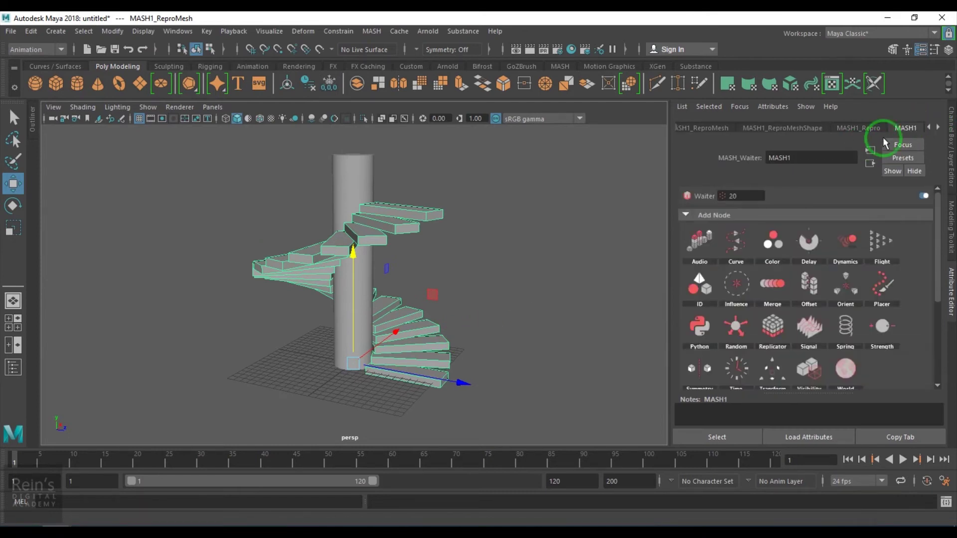
left_click(938, 127)
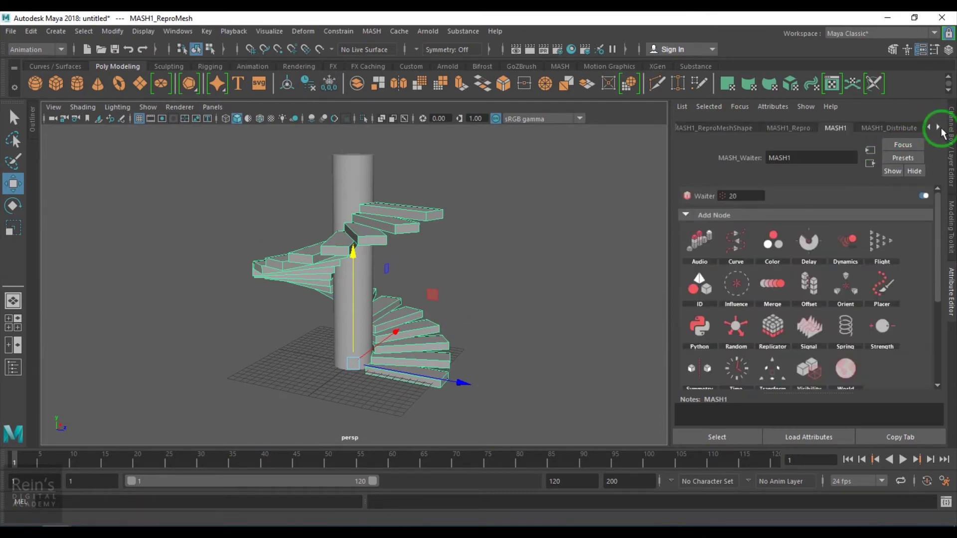
left_click(912, 128)
left_click_drag(331, 299, 419, 289, "alt")
left_click_drag(861, 247, 874, 247)
key("ctrl+z")
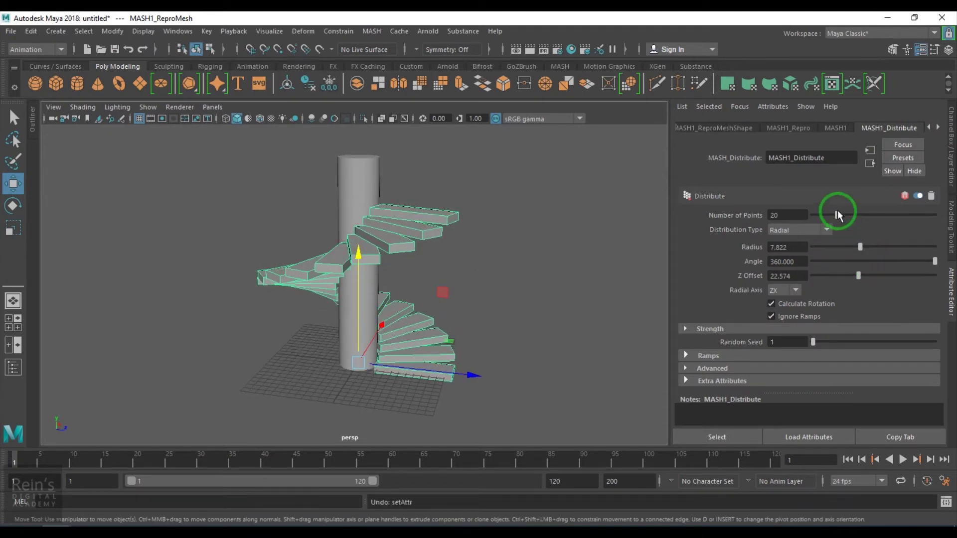
left_click_drag(838, 215, 863, 215)
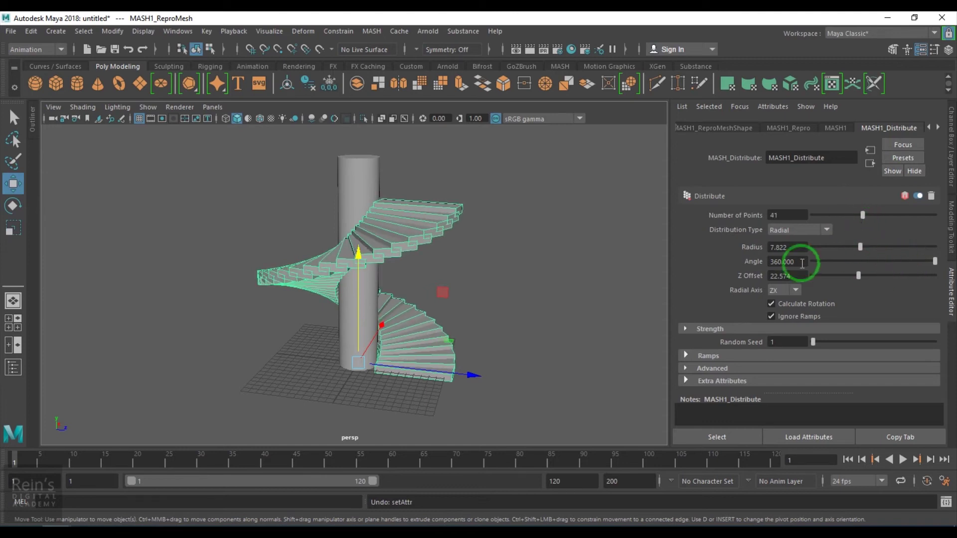
Step: Sweep the stairs through about 379.6°, raise Z Offset to 27.624, and reduce to 22 steps
left_click(785, 262)
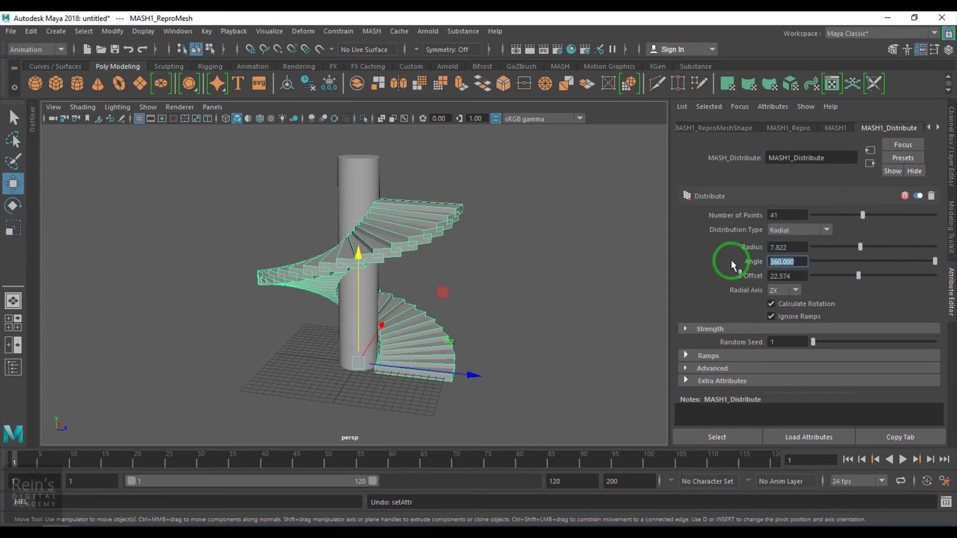
type("720")
key("Return")
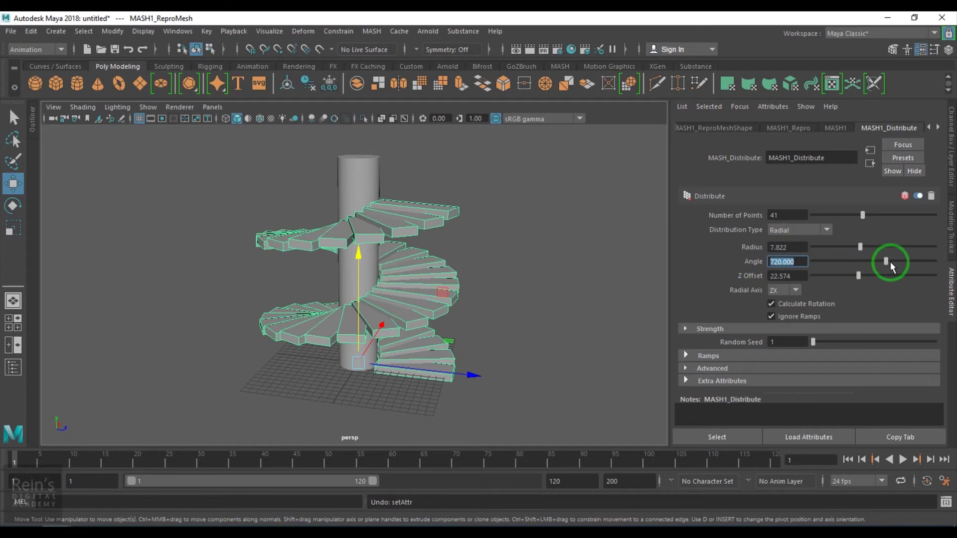
left_click_drag(891, 262, 869, 280)
left_click_drag(479, 249, 839, 250, "alt")
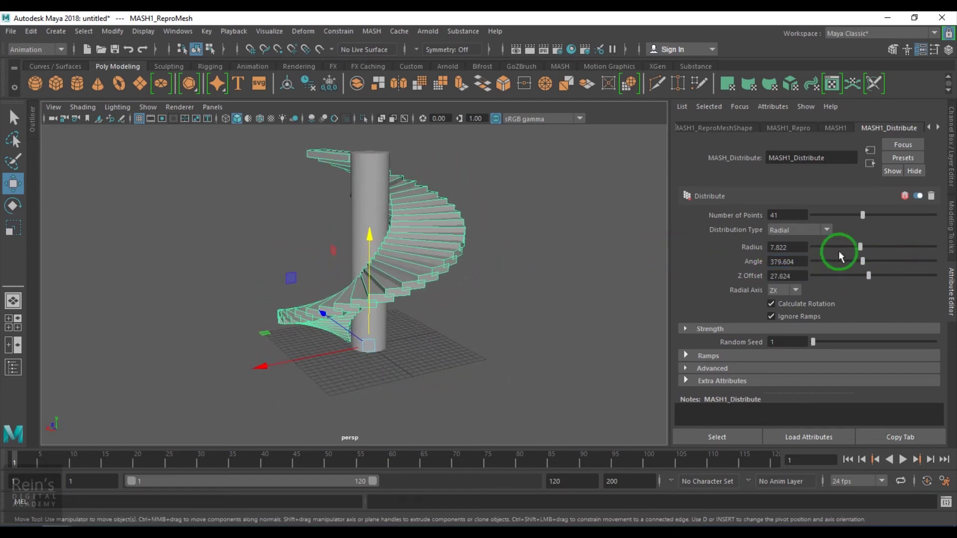
left_click_drag(855, 218, 840, 218)
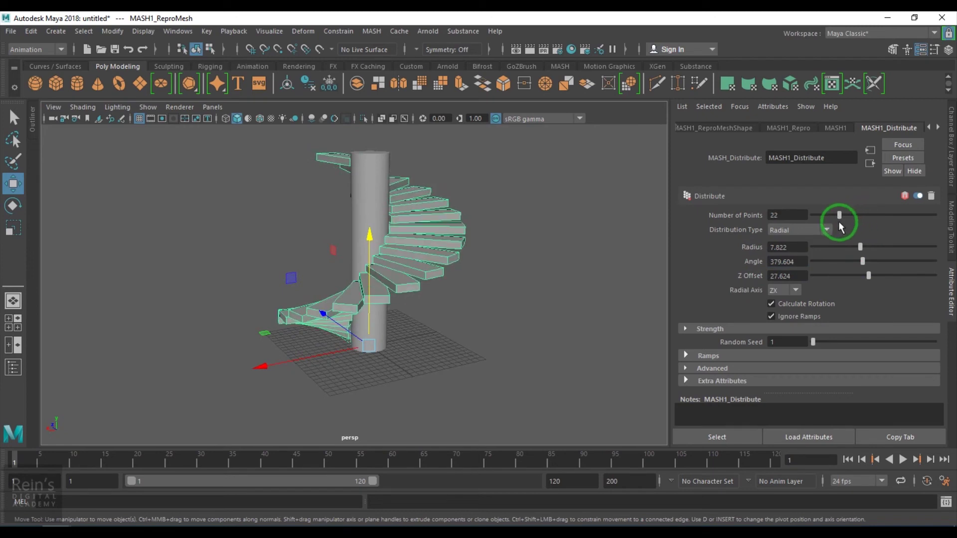
left_click_drag(599, 282, 539, 327, "alt")
Step: Set the staircase's Radius to 7 and Angle to 380
left_click(452, 362)
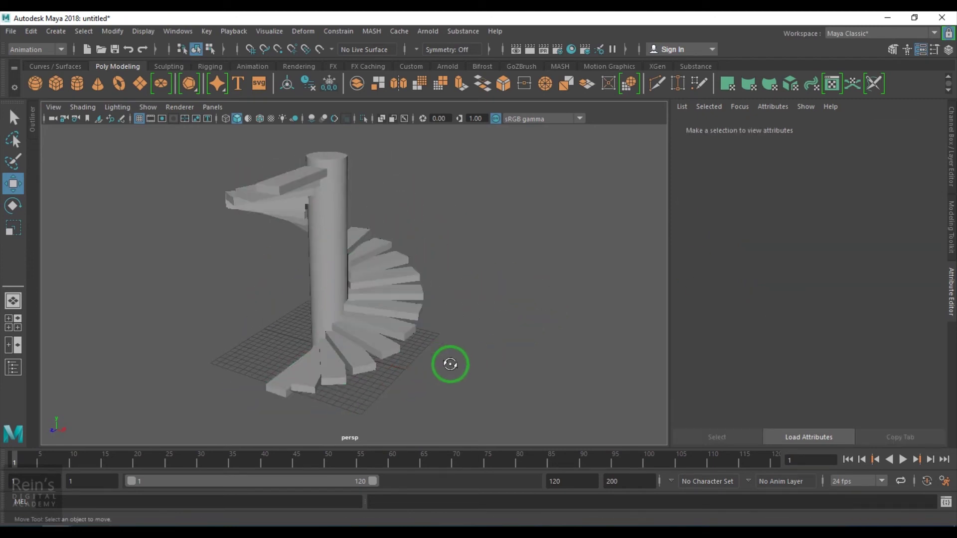
left_click_drag(449, 363, 515, 365, "alt")
left_click(432, 368)
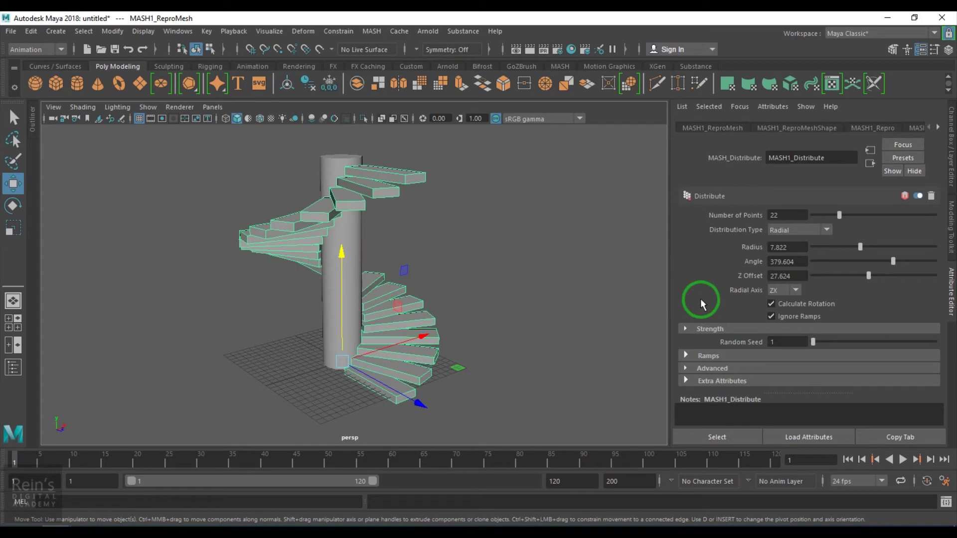
type("7")
key("Return")
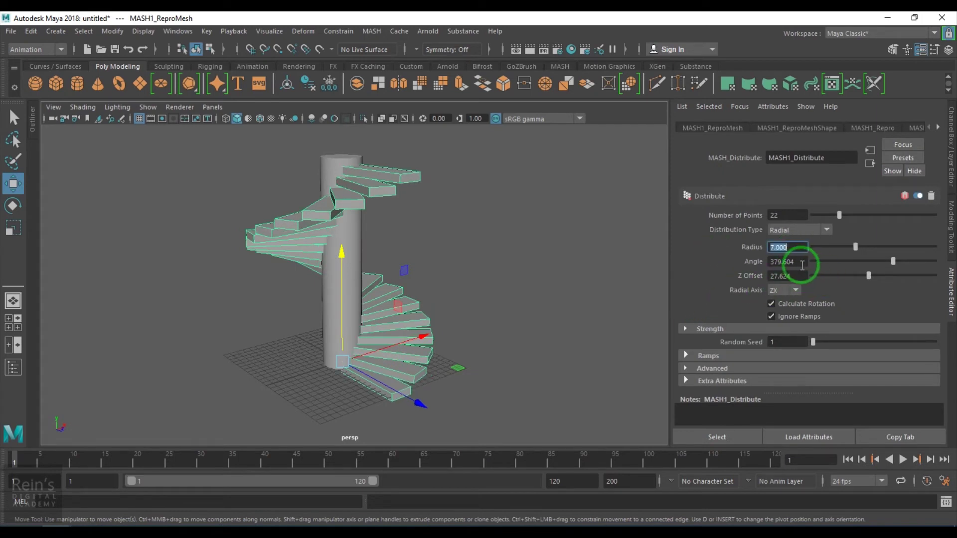
left_click_drag(803, 265, 720, 265)
type("380")
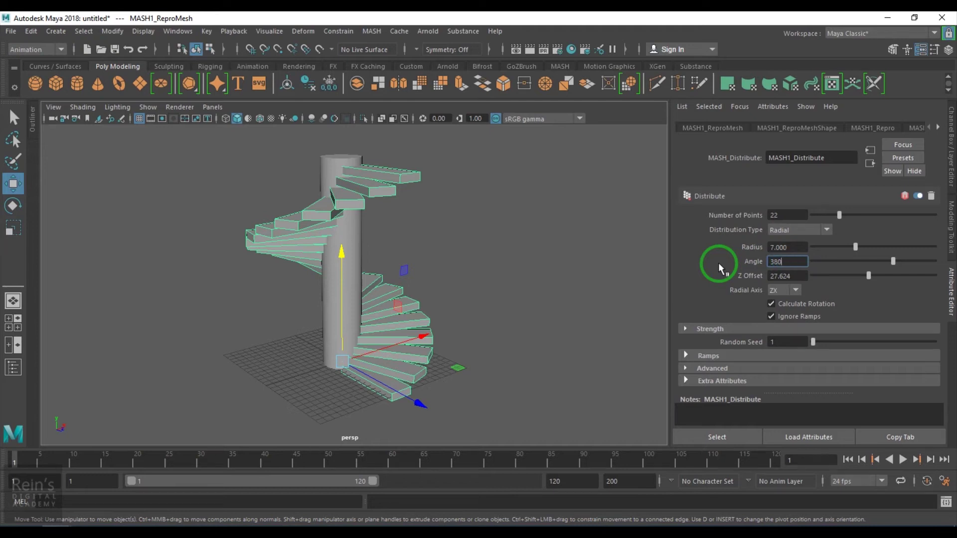
key("Return")
Step: Set the staircase's Z Offset to 28.5 and deselect it
left_click_drag(803, 276, 728, 282)
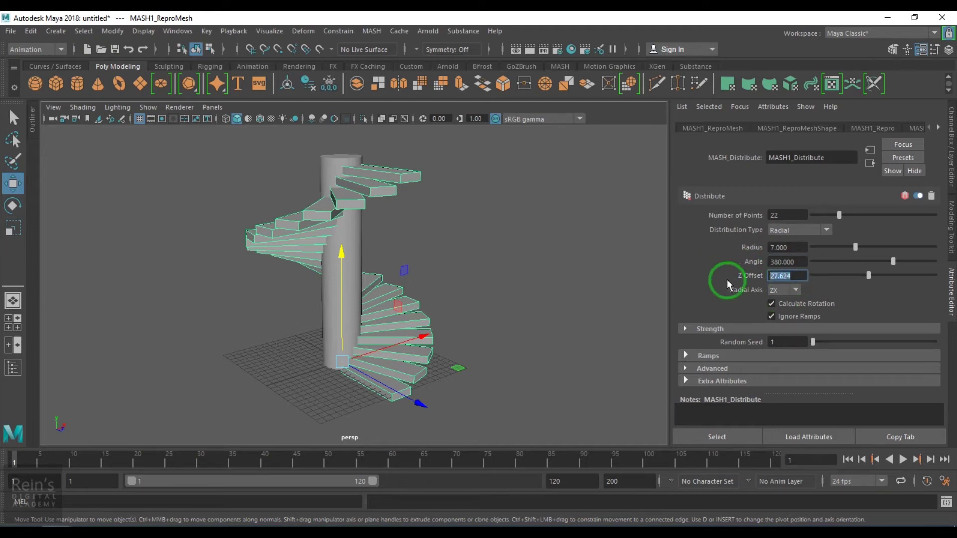
type("27")
key("Return")
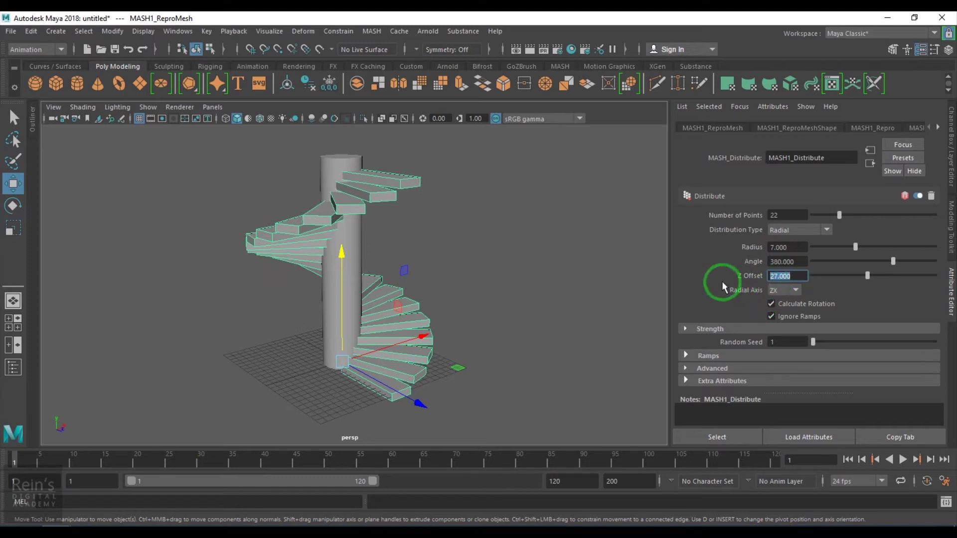
type("28")
key("Return")
type("28.5")
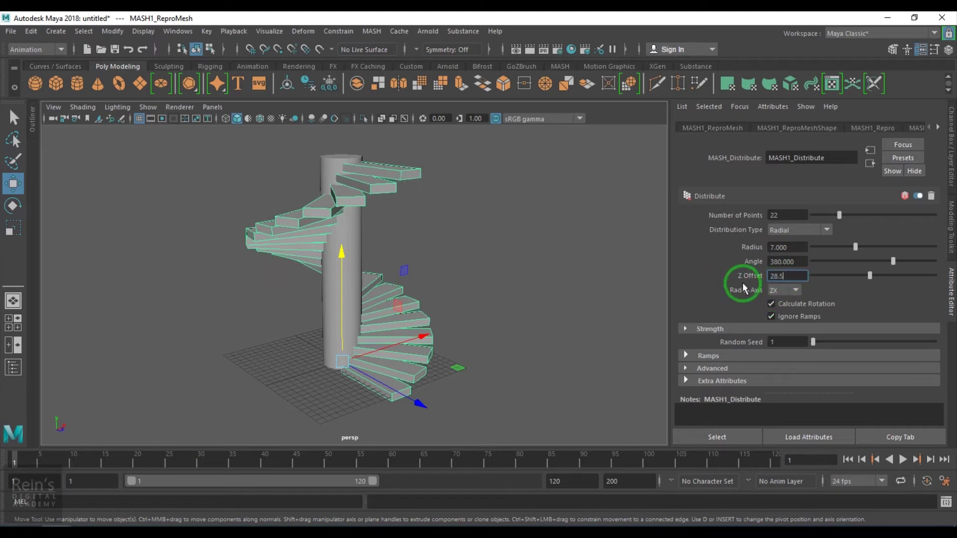
key("Return")
left_click(513, 314)
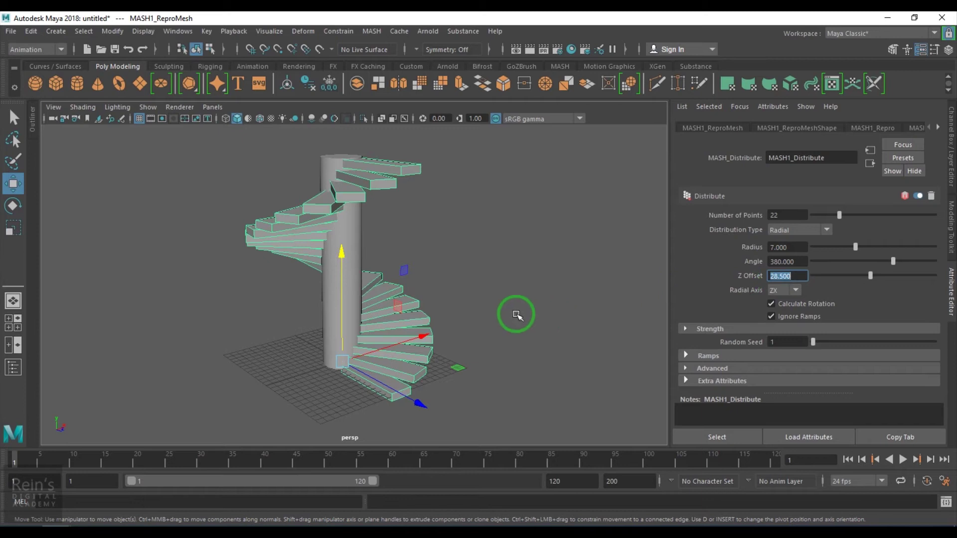
left_click_drag(513, 314, 581, 335, "alt")
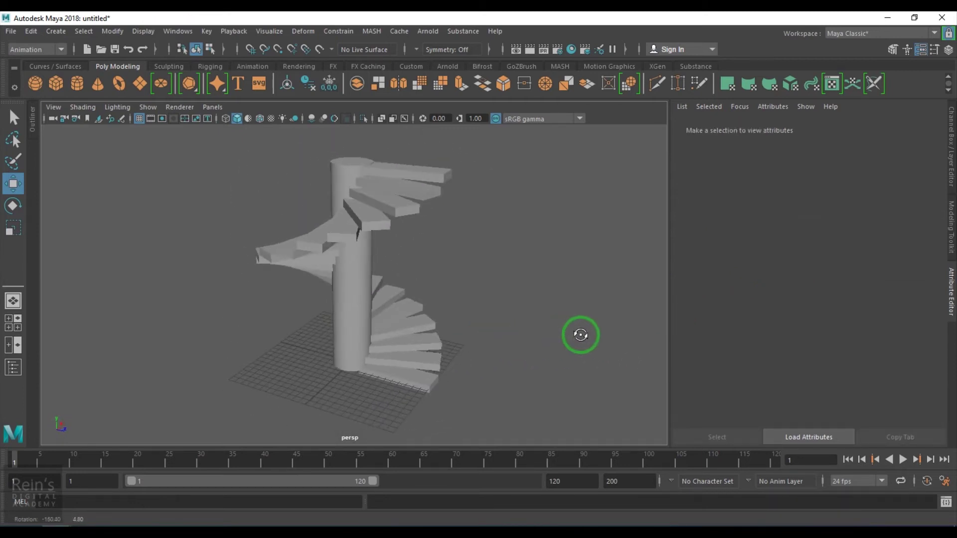
Step: Add a polygon cube, undo its test moves, and convert it into the MASH2 network
left_click(57, 85)
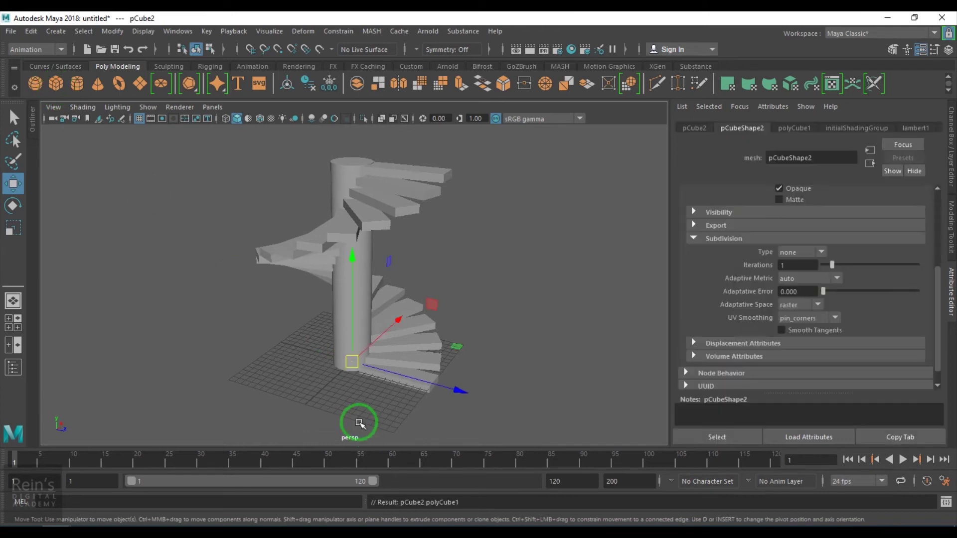
left_click_drag(375, 344, 325, 399)
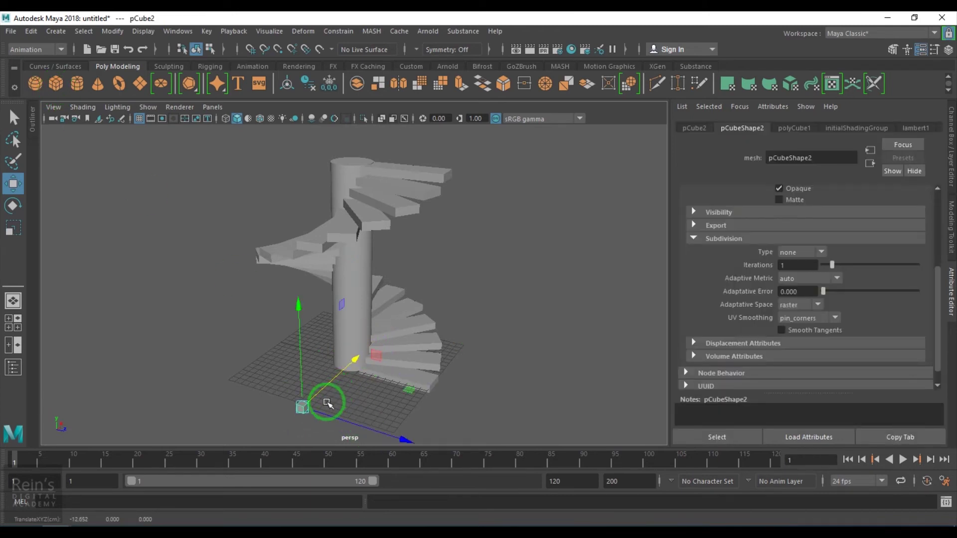
scroll(305, 372, "up", 2)
scroll(320, 393, "up", 2)
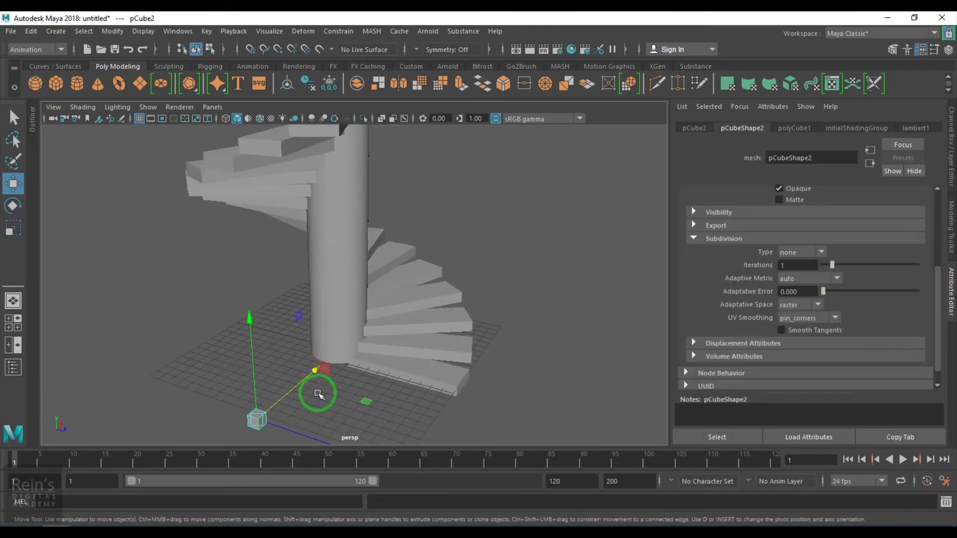
left_click_drag(295, 396, 315, 385)
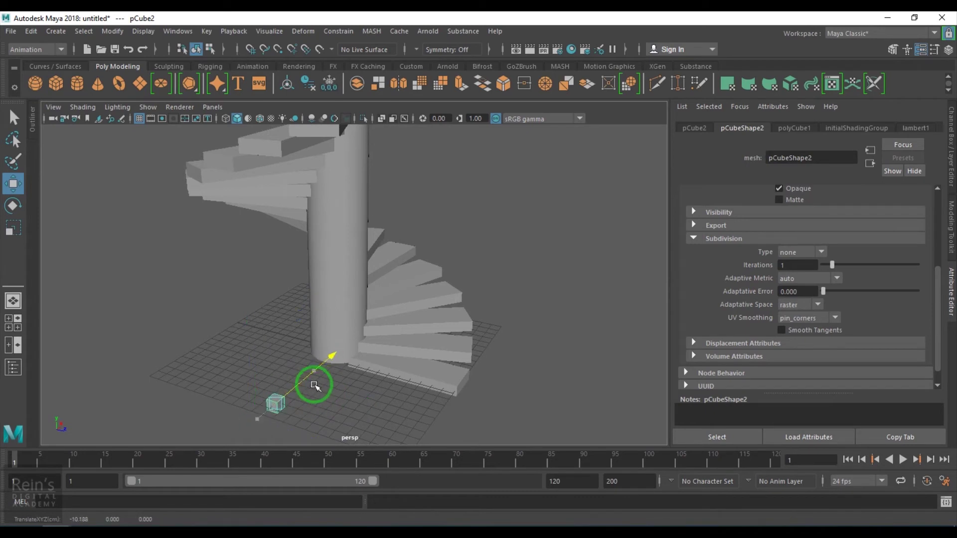
key("ctrl+z")
key("ctrl+z")
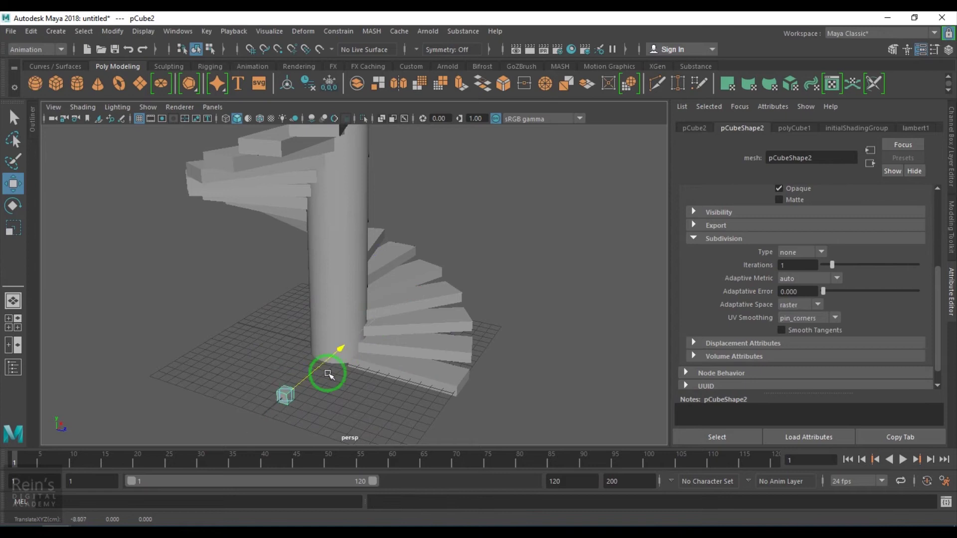
key("ctrl+z")
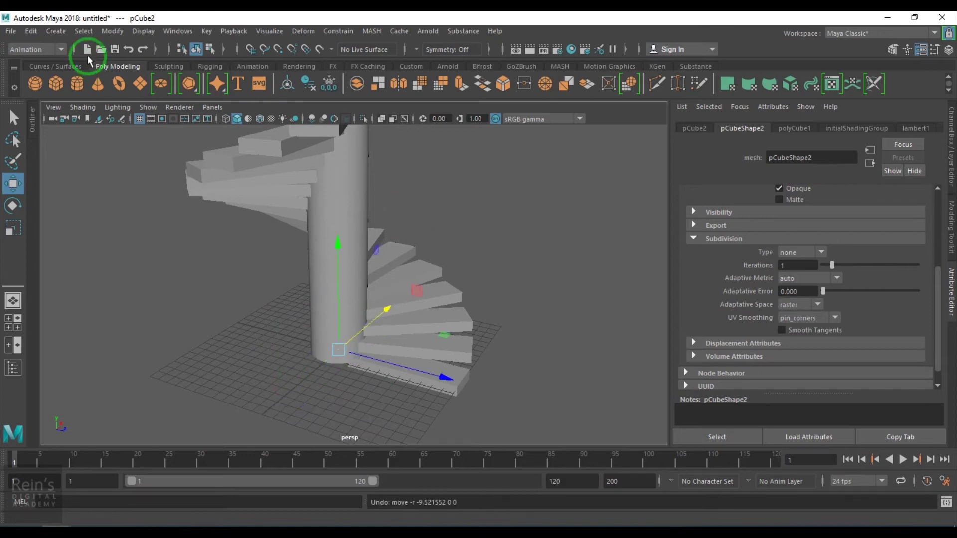
left_click(373, 31)
left_click(391, 50)
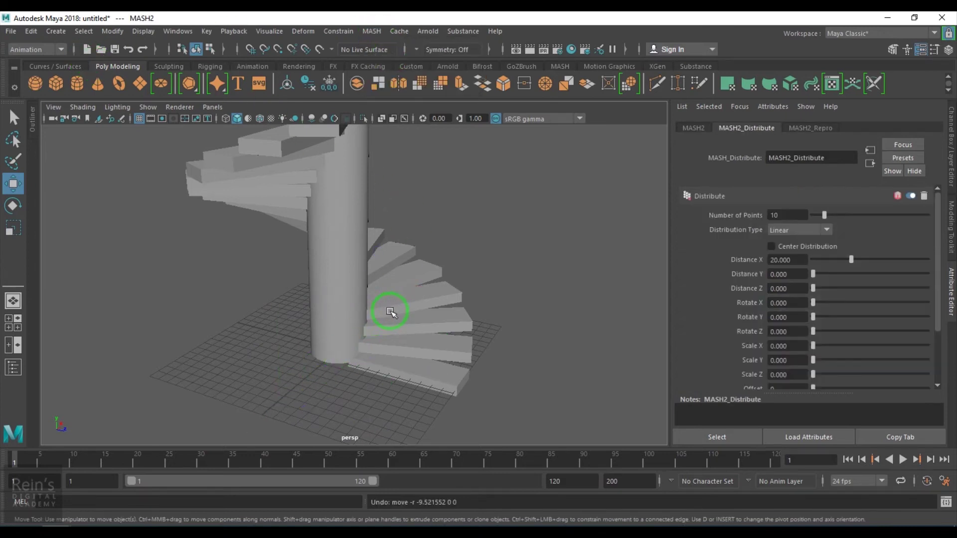
Step: Distribute MASH2's cubes radially on the ZX plane with Angle 380
scroll(391, 312, "down", 3)
left_click_drag(412, 305, 556, 316, "alt")
left_click(787, 229)
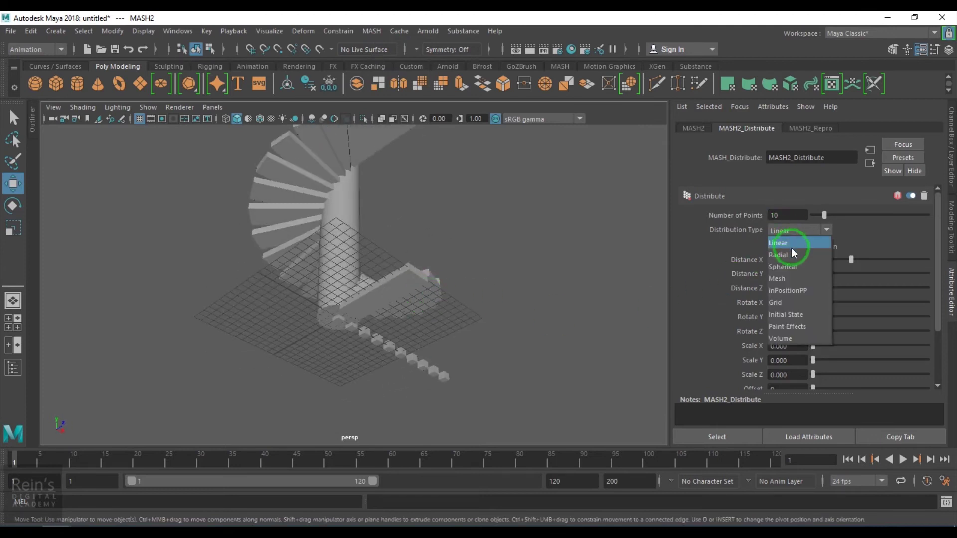
left_click(787, 244)
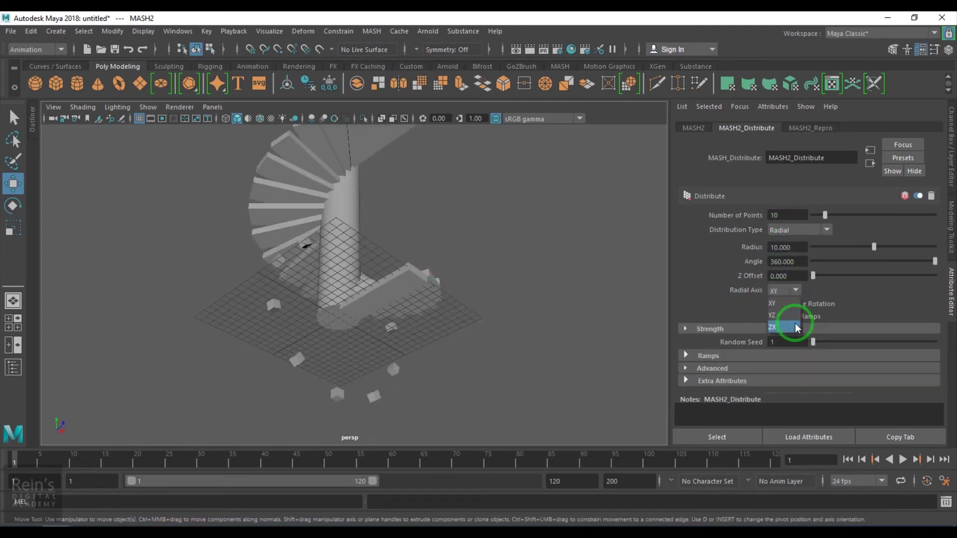
left_click(795, 328)
left_click_drag(548, 299, 483, 359, "alt")
scroll(466, 354, "up", 3)
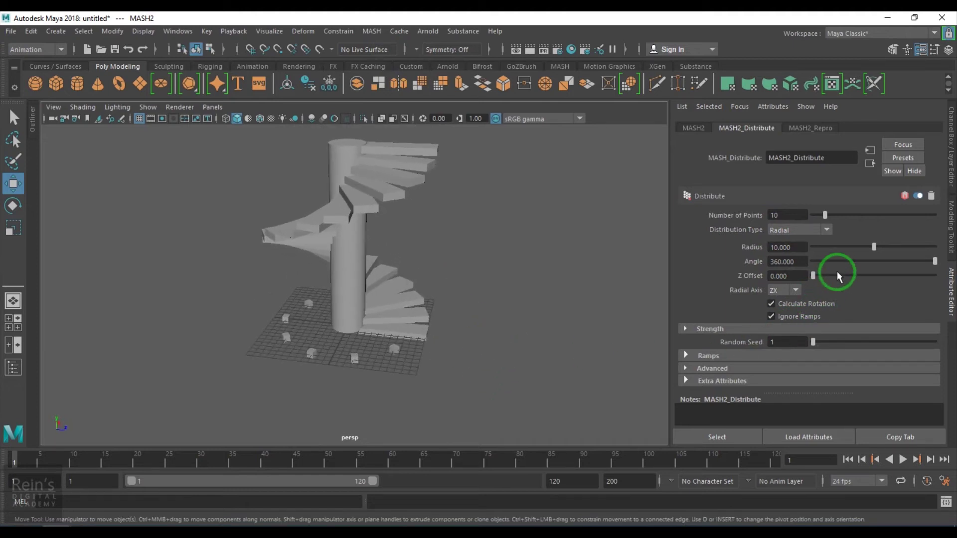
left_click_drag(809, 262, 722, 264)
type("380")
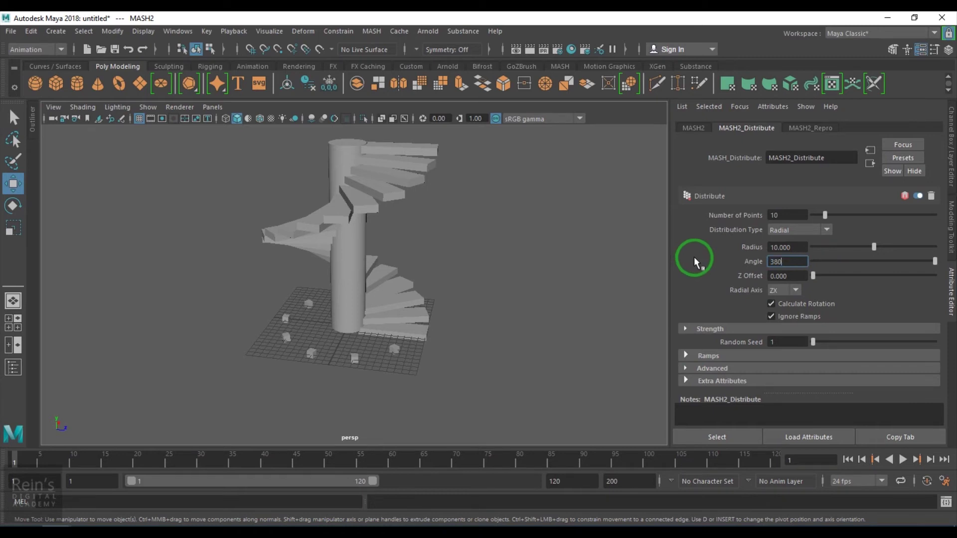
key("Return")
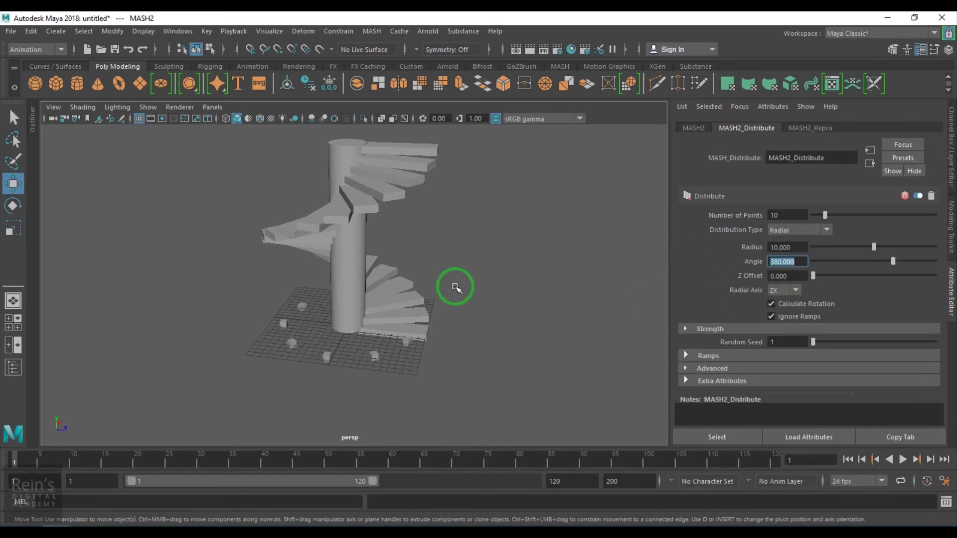
Step: Check the stairs' Distribute values, then give the cubes Radius 7 and Z Offset 28.5
left_click(408, 189)
left_click(938, 128)
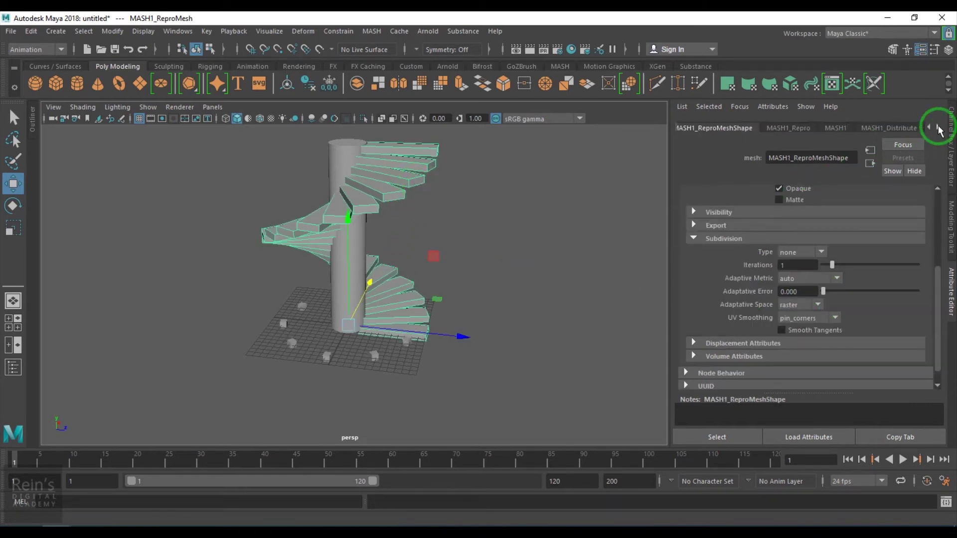
left_click(938, 129)
left_click(846, 131)
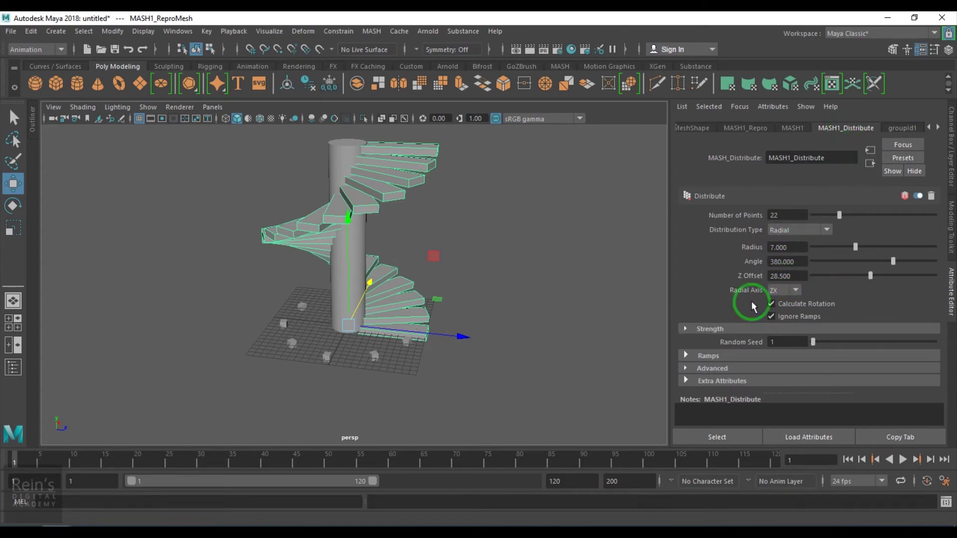
left_click(377, 341)
left_click_drag(794, 245, 768, 253)
type("7")
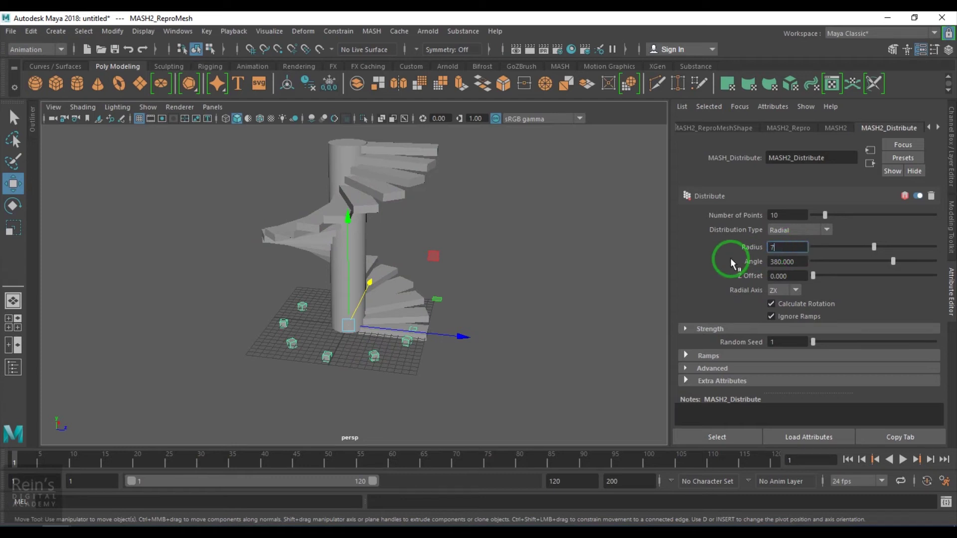
key("Return")
left_click_drag(796, 276, 756, 288)
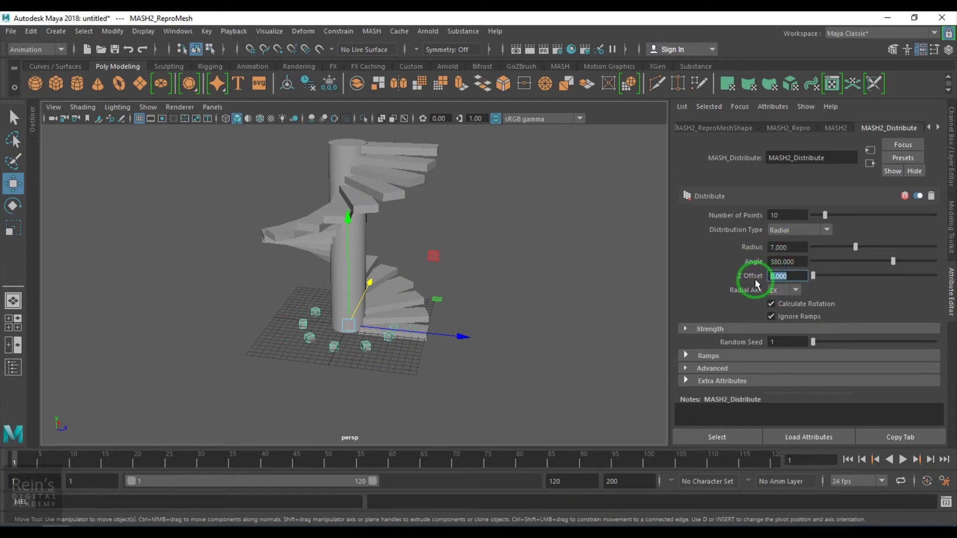
type("28.5")
key("Return")
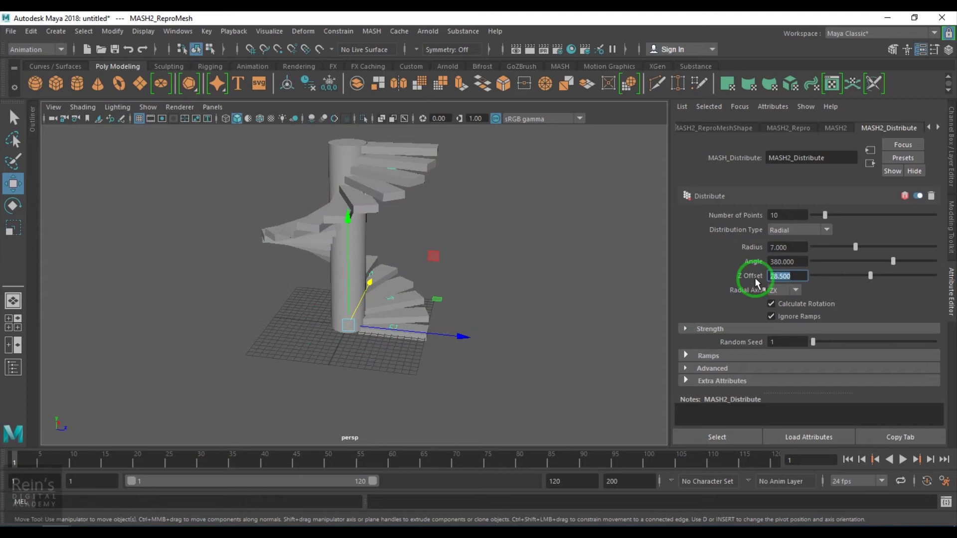
Step: Widen the cube spiral to radius 11.584 and raise it to 22 cubes
left_click_drag(395, 349, 506, 357, "alt")
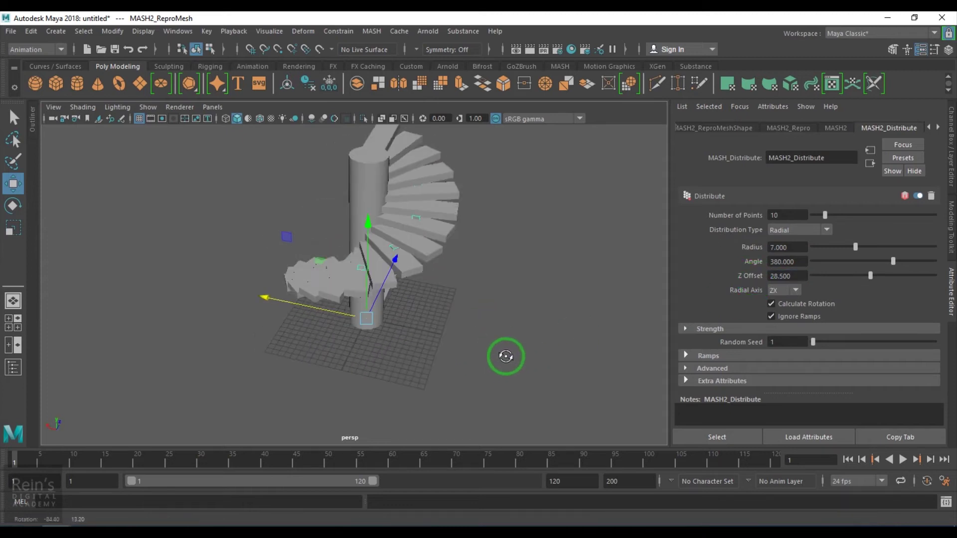
left_click_drag(865, 245, 879, 254)
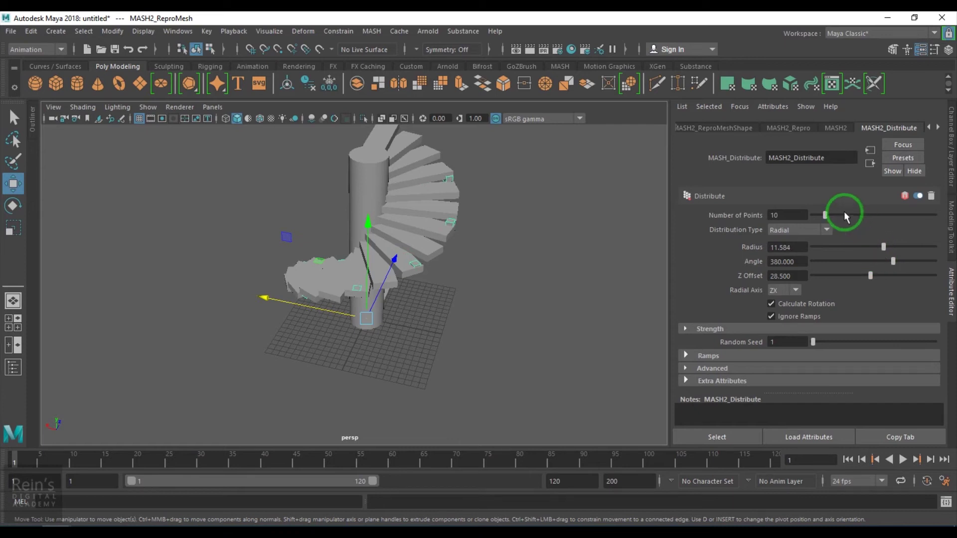
left_click_drag(825, 215, 839, 218)
left_click_drag(565, 279, 448, 327, "alt")
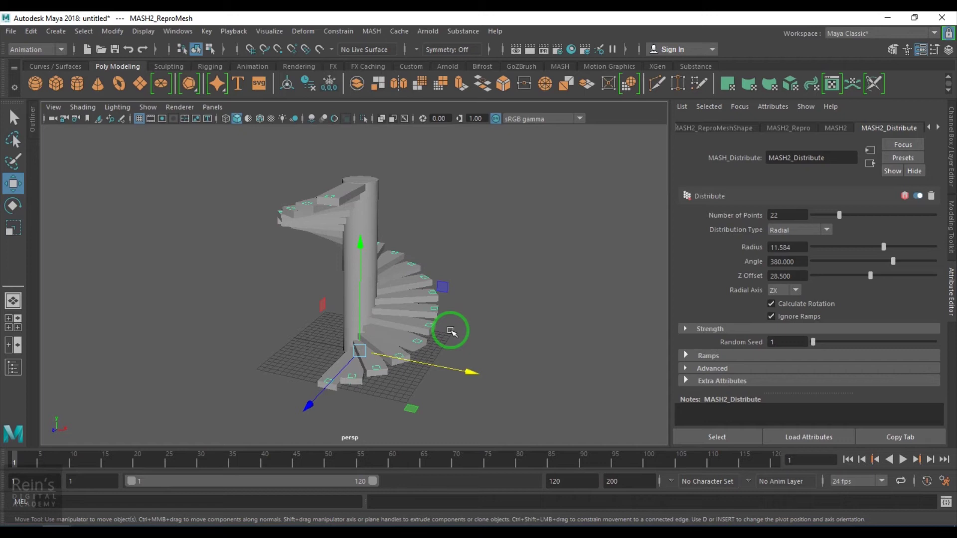
left_click_drag(453, 331, 432, 330, "alt")
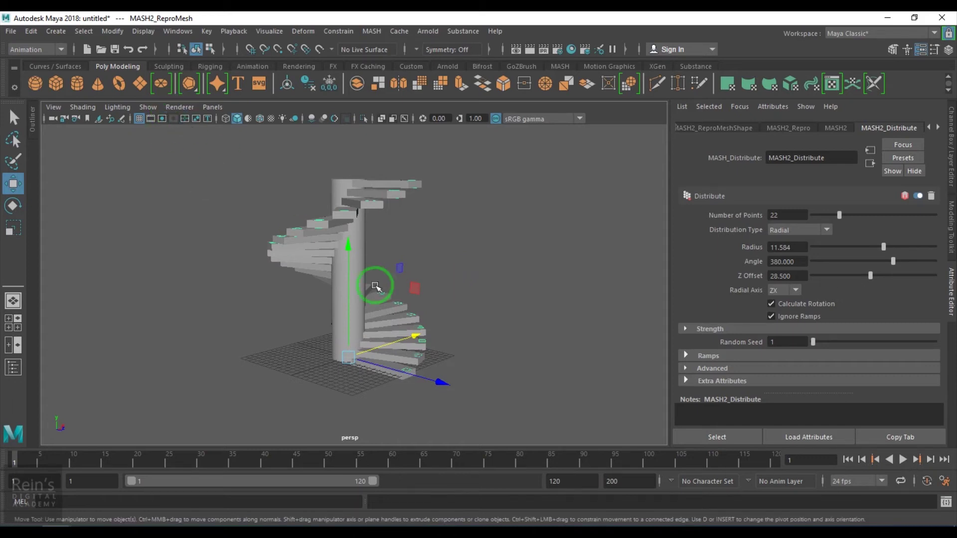
left_click(405, 356)
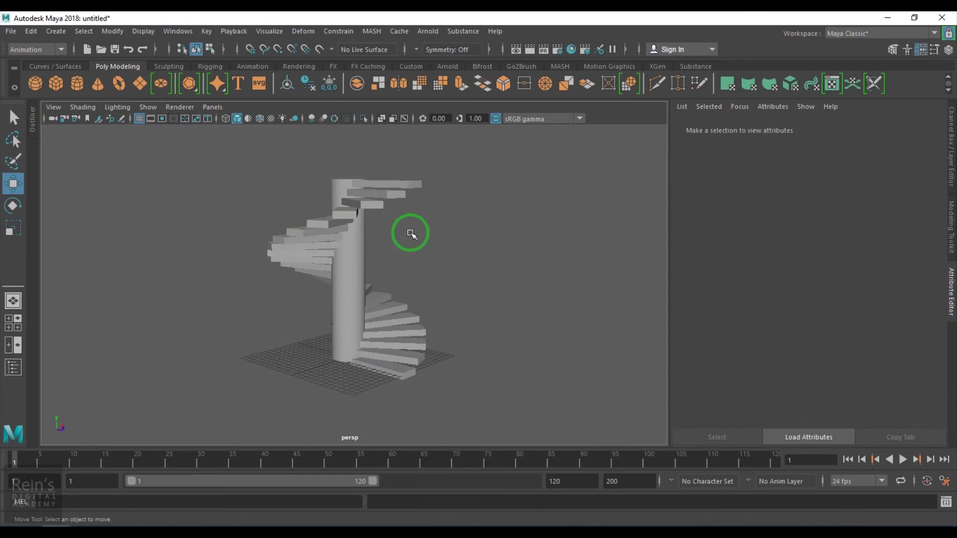
Step: Select pCube3 and create a Radial MASH network from the creation options
left_click(387, 394)
left_click_drag(385, 395, 319, 349, "alt")
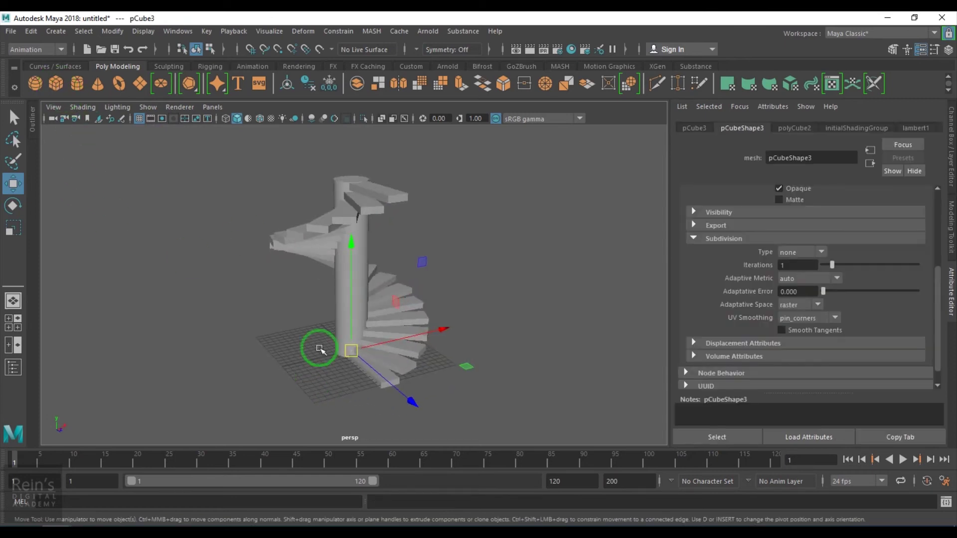
left_click(372, 31)
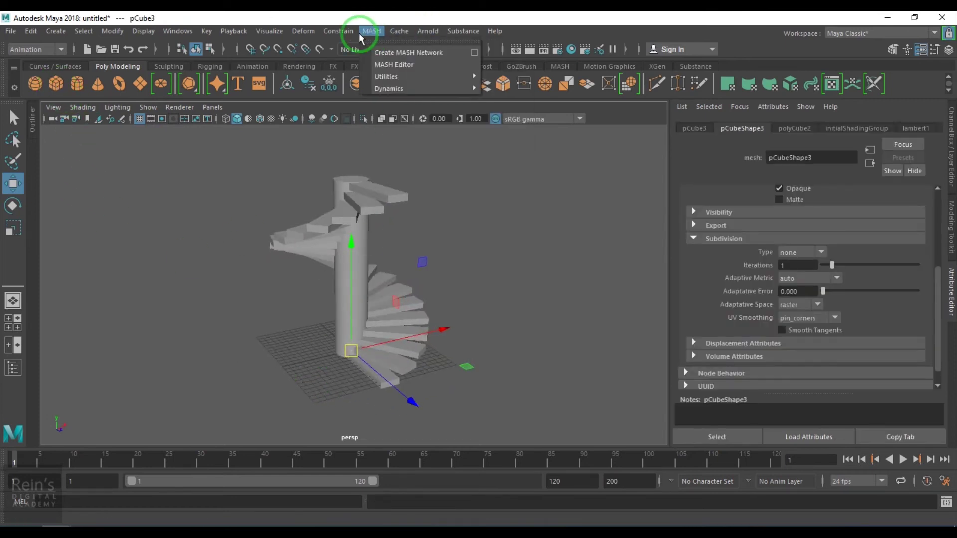
left_click(478, 56)
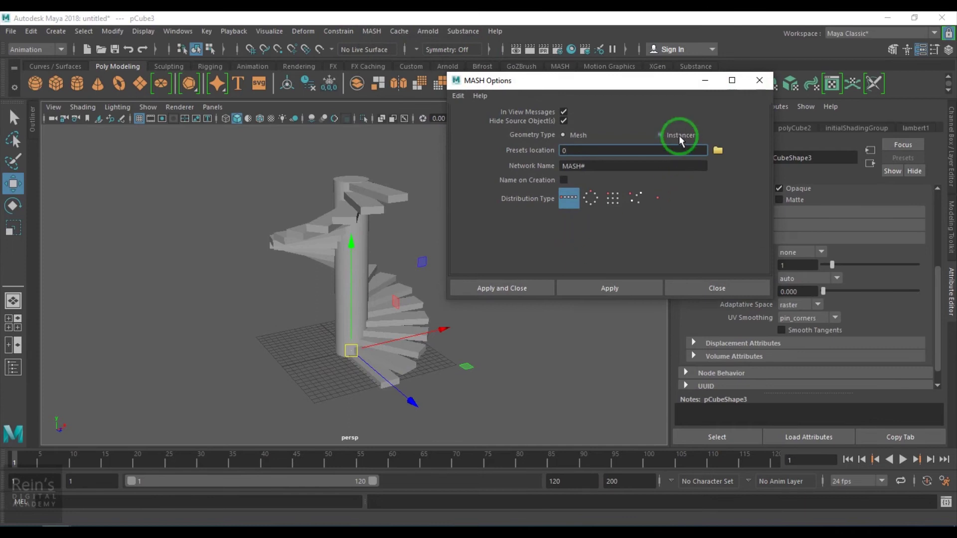
left_click(591, 198)
left_click(491, 287)
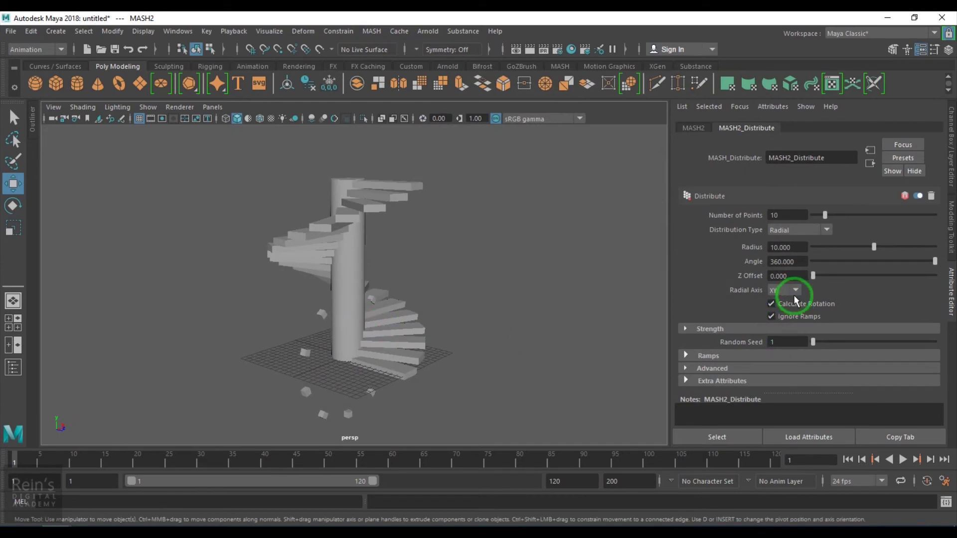
Step: Set the new network to Radial Axis ZX, Radius 7, Z Offset 28.5 and Angle 380
left_click(796, 293)
left_click(787, 324)
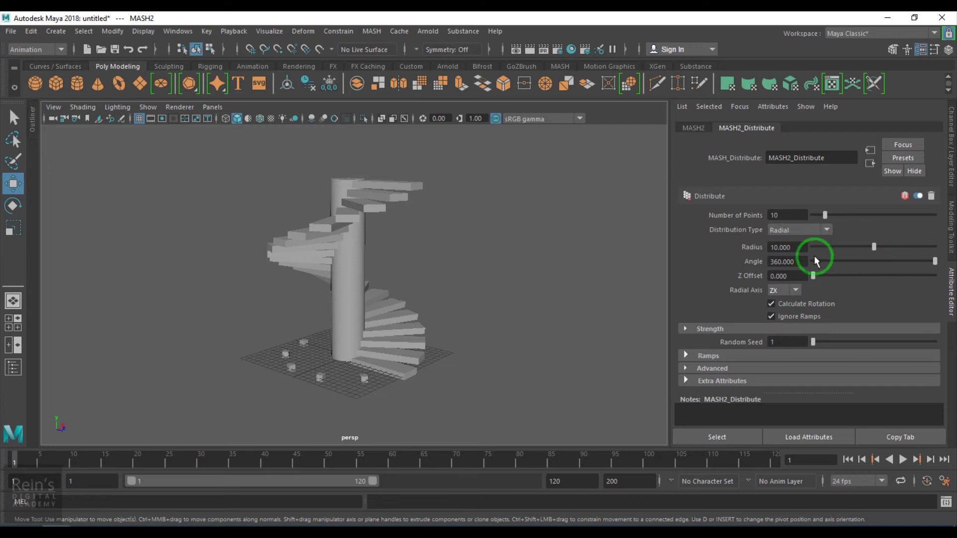
left_click_drag(800, 249, 718, 253)
type("7")
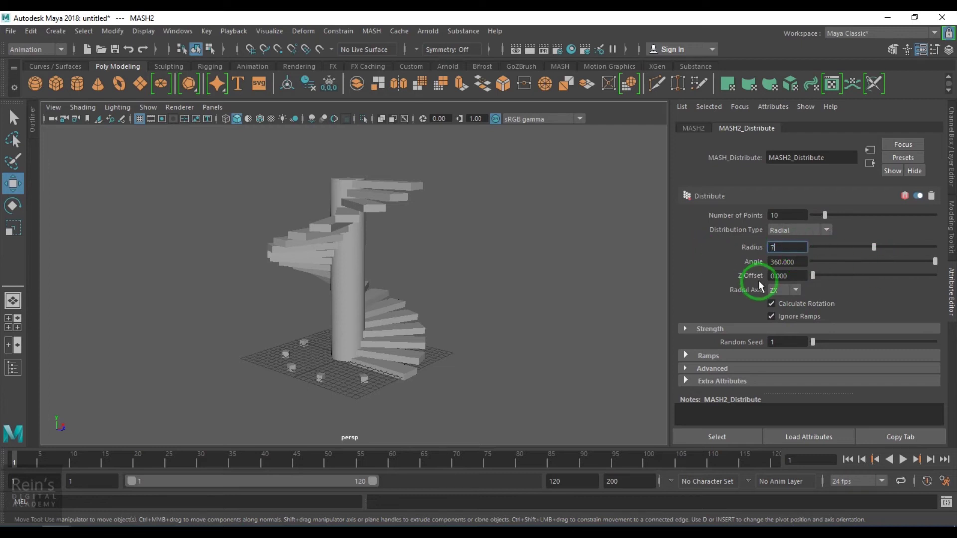
left_click_drag(798, 276, 769, 278)
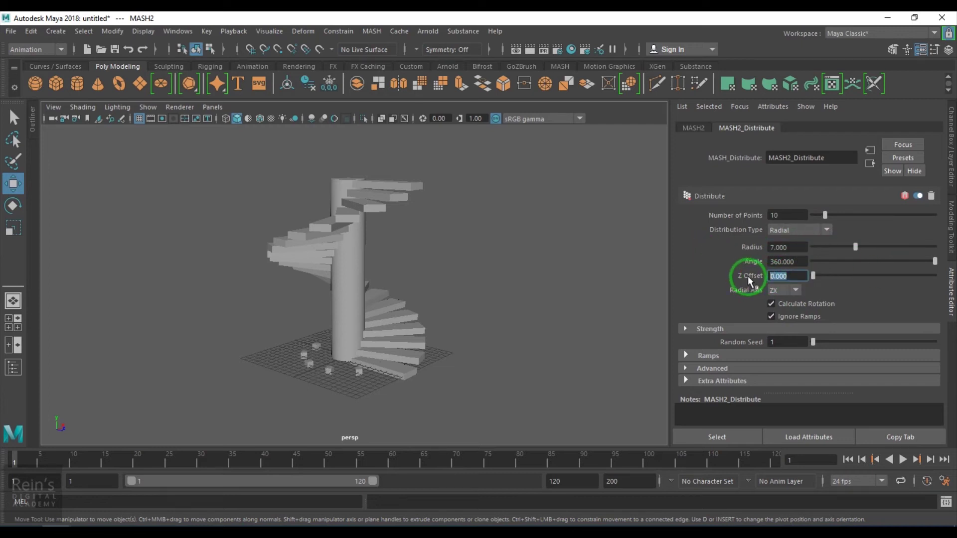
type("28.5")
key("Return")
left_click_drag(806, 263, 734, 259)
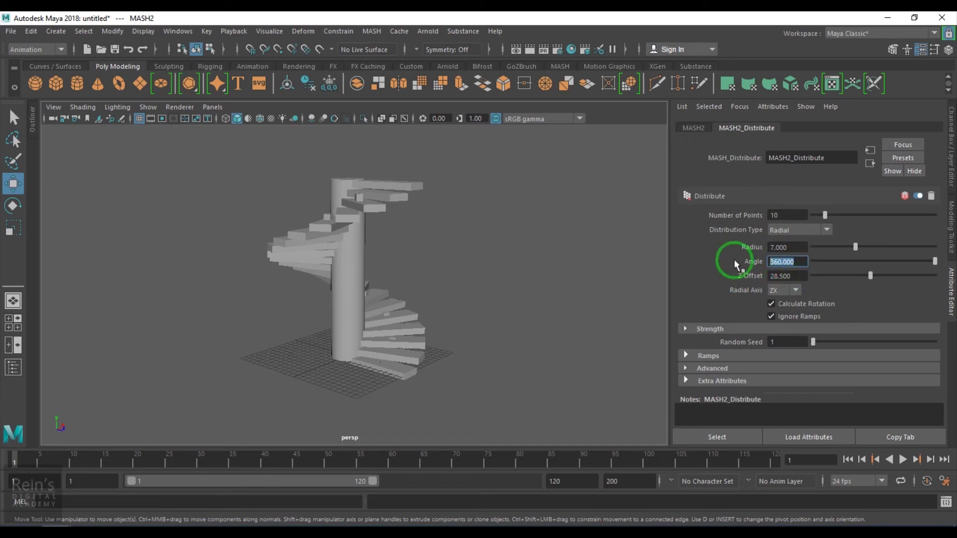
type("380")
key("Return")
left_click_drag(385, 271, 570, 299, "alt")
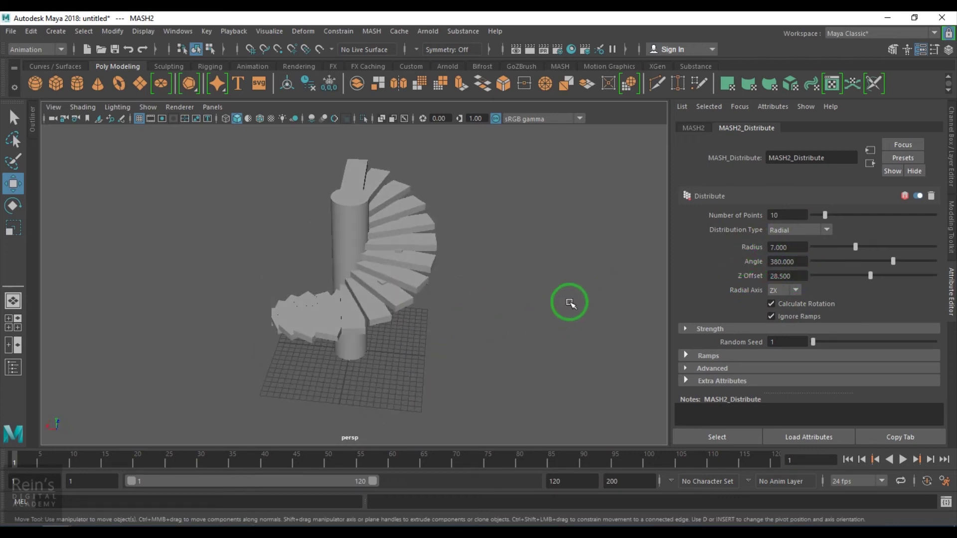
left_click_drag(393, 320, 431, 310, "alt")
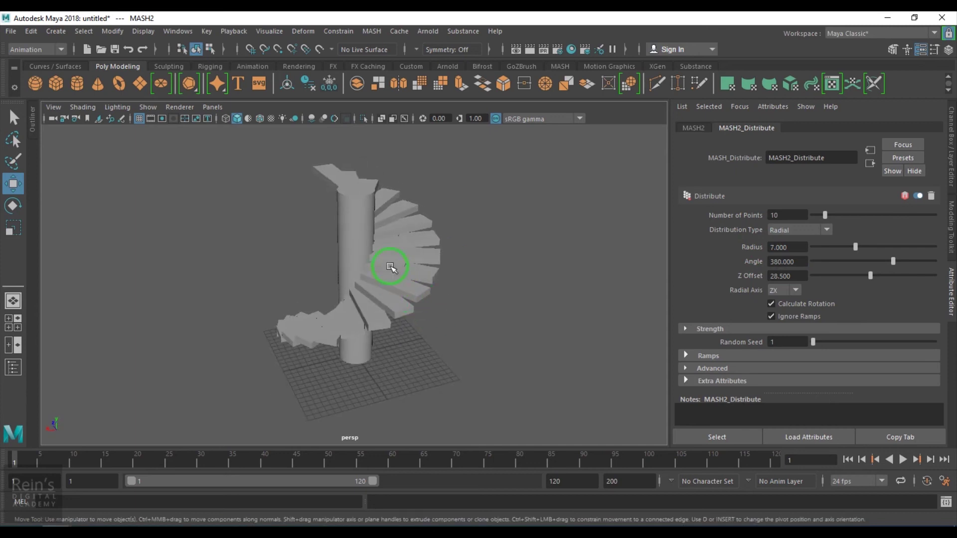
left_click(416, 274)
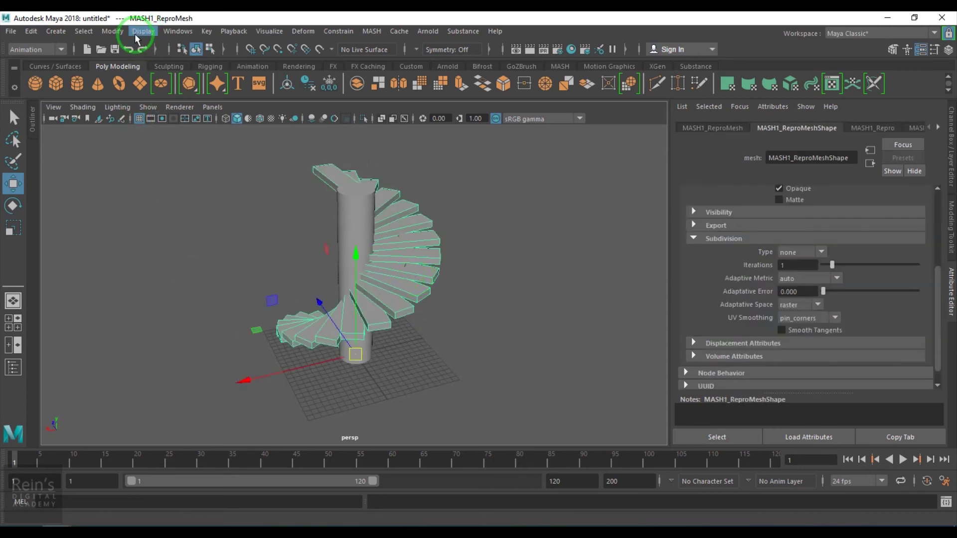
Step: Select pCube3 and scale it along X into a long bar
left_click(37, 119)
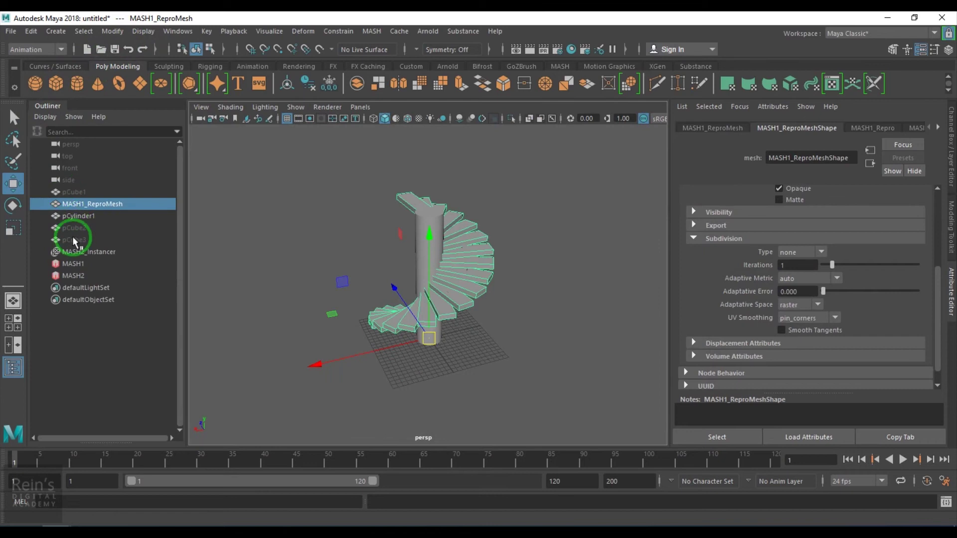
left_click(75, 276)
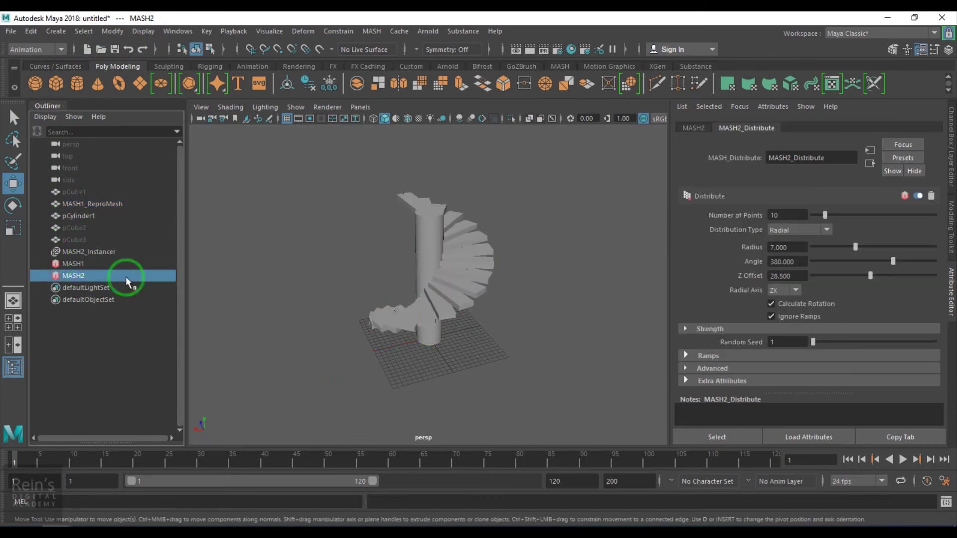
left_click(84, 240)
left_click_drag(539, 310, 538, 329, "alt")
key("r")
left_click_drag(441, 284, 441, 155)
key("ctrl+z")
left_click_drag(354, 372, 403, 379)
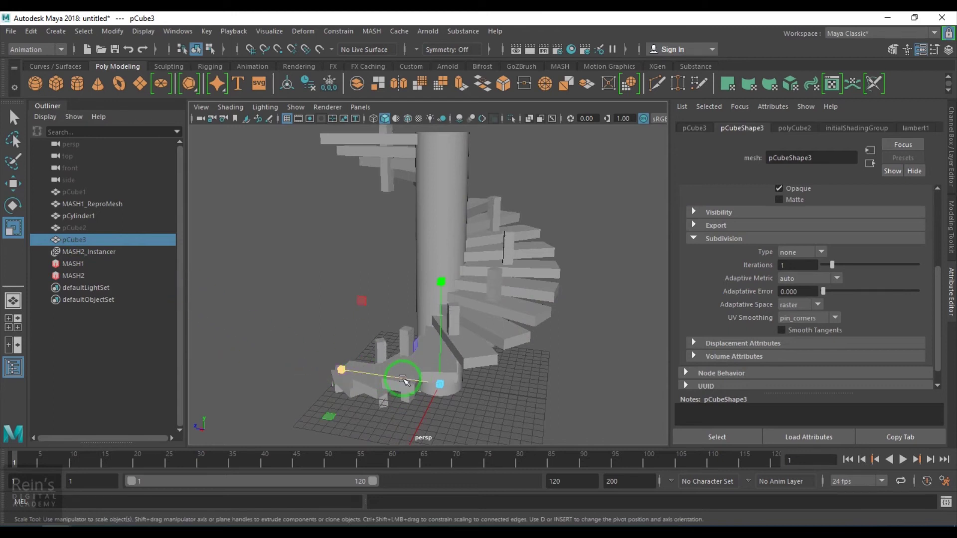
left_click_drag(339, 369, 300, 366)
left_click_drag(299, 366, 462, 327, "alt")
Step: Move the long pCube3 bar out beside the staircase
key("w")
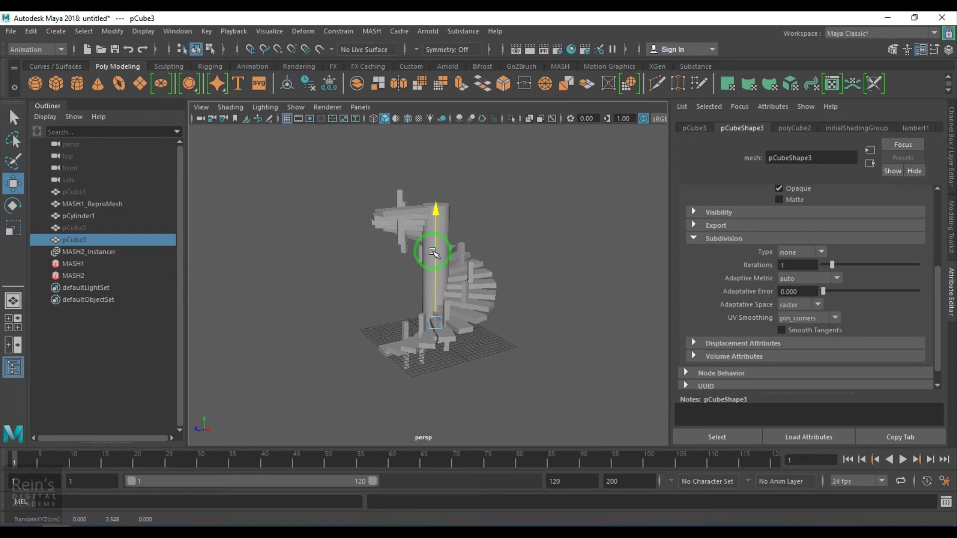
left_click_drag(487, 369, 506, 391)
key("ctrl+z")
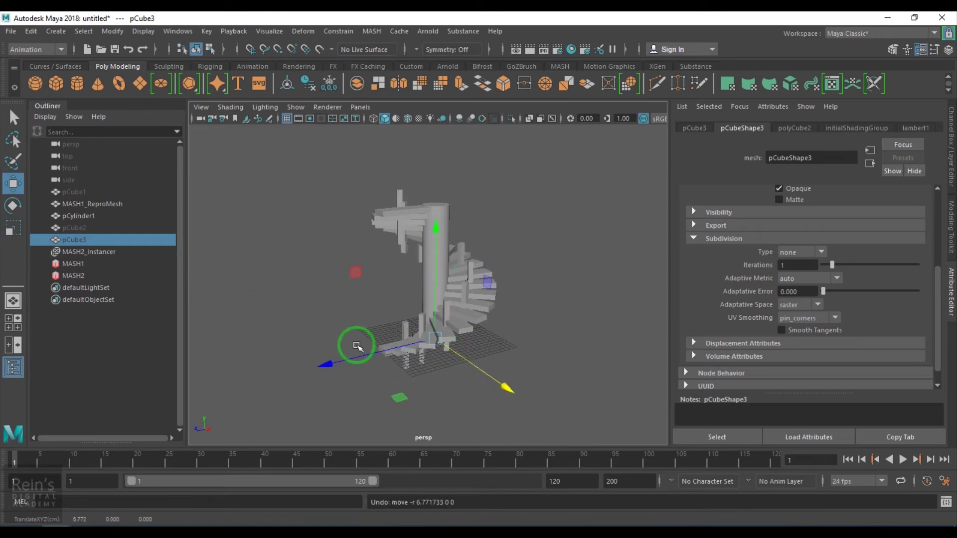
left_click_drag(351, 353, 297, 357)
key("ctrl+z")
left_click_drag(473, 372, 480, 360, "alt")
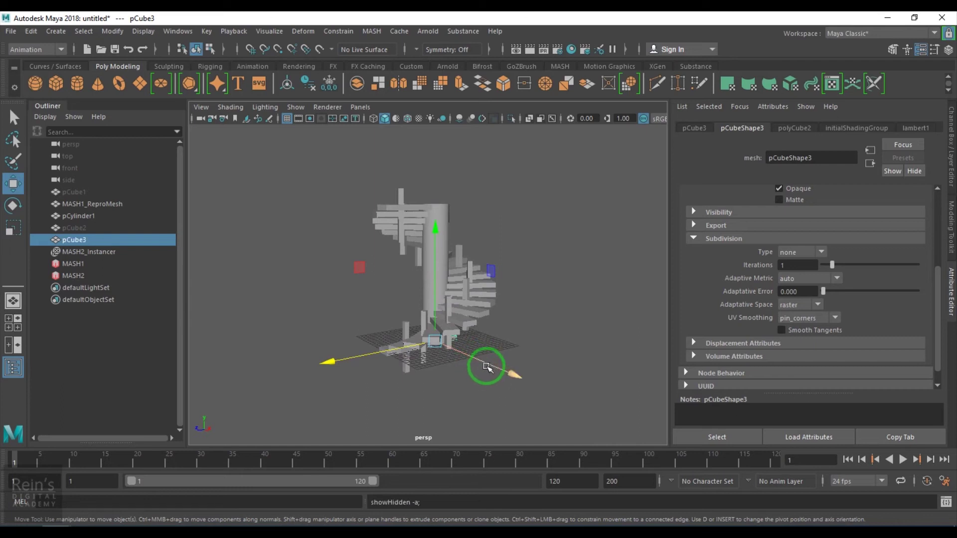
left_click_drag(487, 369, 530, 420)
left_click(482, 376)
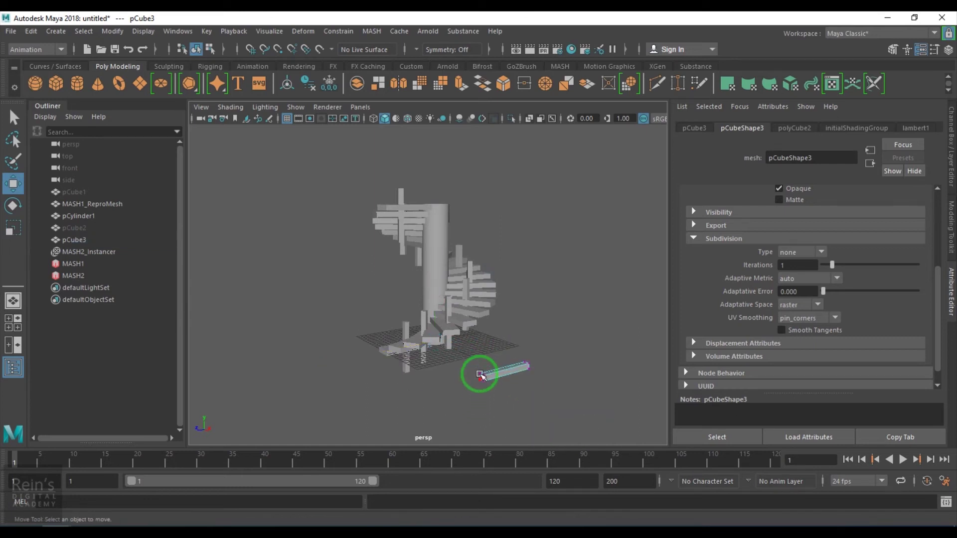
Step: Raise the bar's vertices along Y, then select MASH2 to show its distribution settings
left_click_drag(481, 376, 513, 378)
left_click_drag(560, 397, 421, 390)
key("ctrl+z")
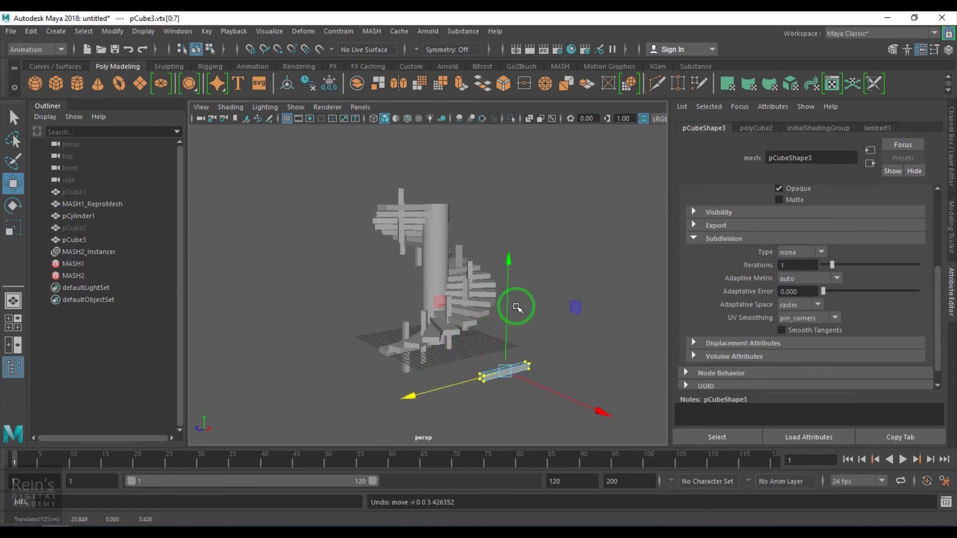
left_click_drag(516, 308, 472, 363)
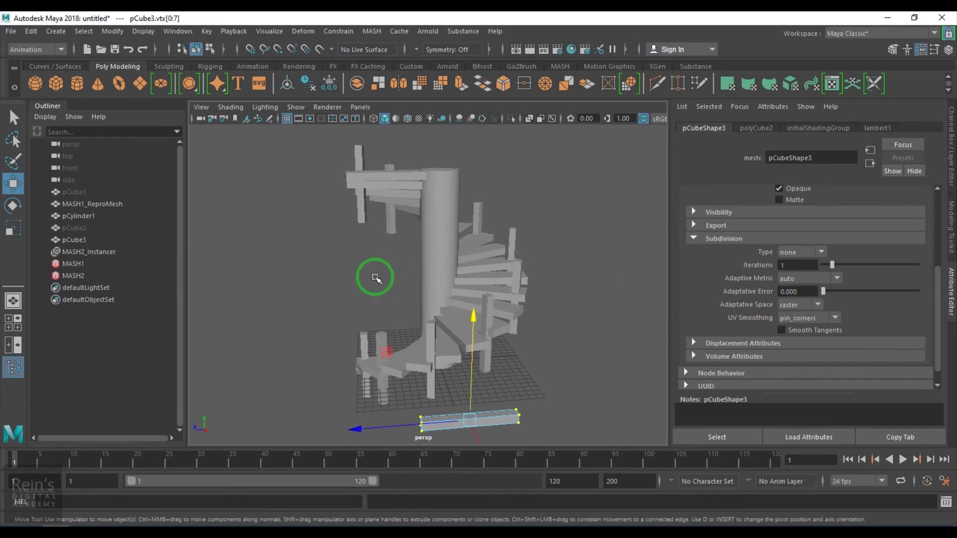
left_click(80, 275)
Step: Try MASH2 point counts of 20, 18 and 24, then check MASH1's point count
left_click_drag(825, 215, 834, 220)
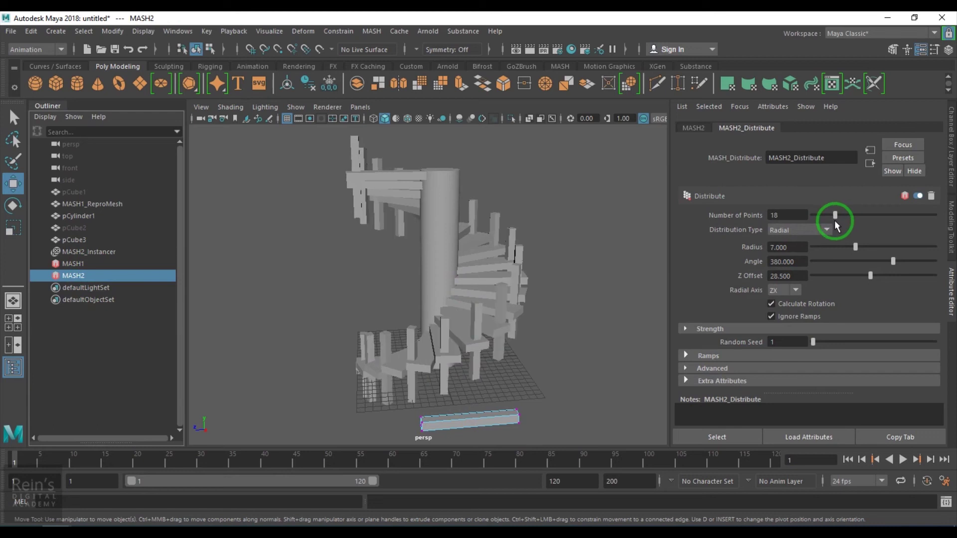
left_click_drag(478, 272, 349, 263, "alt")
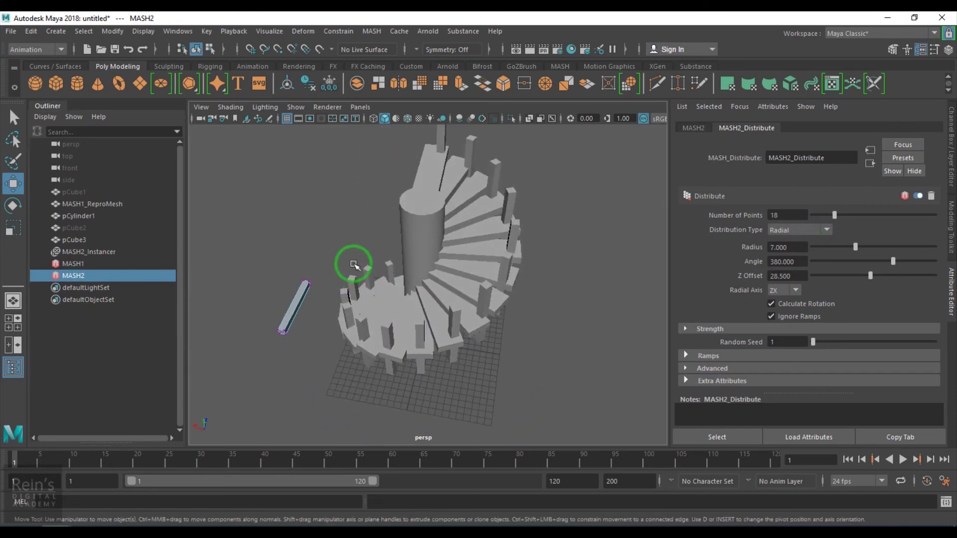
left_click_drag(836, 217, 837, 216)
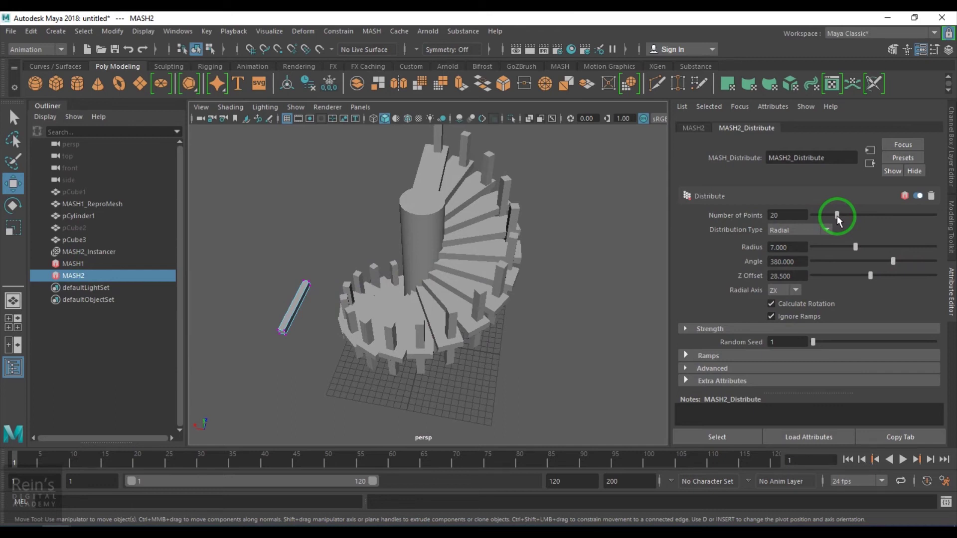
left_click_drag(837, 215, 841, 217)
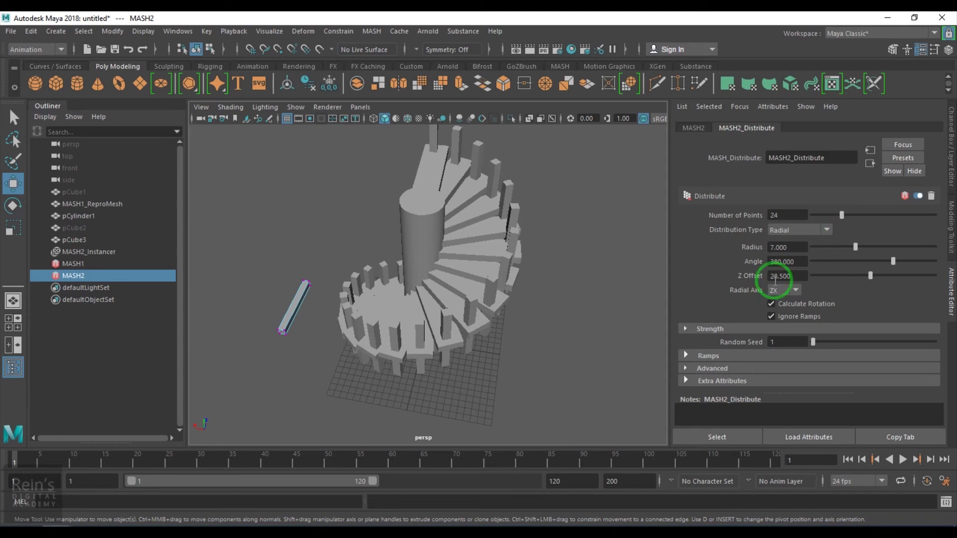
left_click_drag(450, 327, 519, 323, "alt")
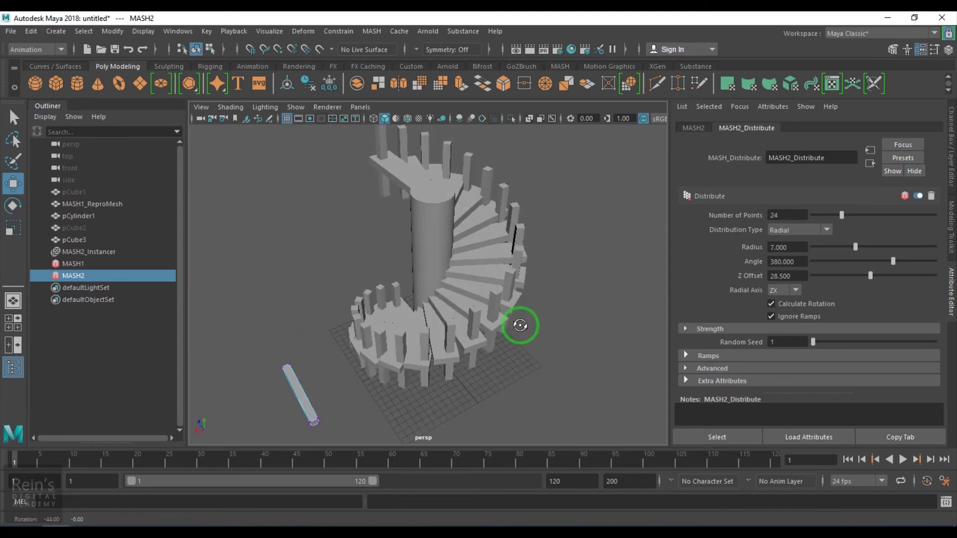
left_click(74, 263)
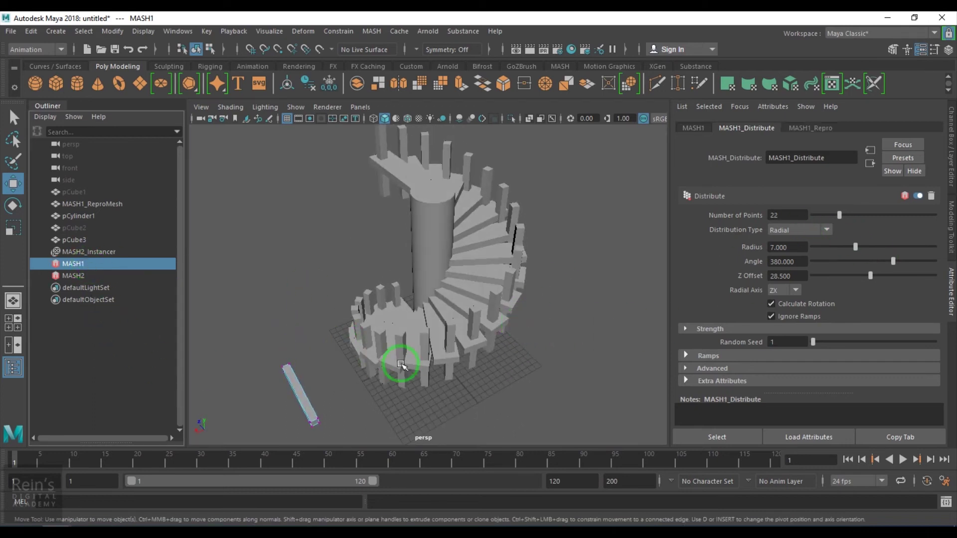
Step: Enter 22 as MASH2's Number of Points and select all the pCube3 bar's vertices
left_click(94, 279)
double_click(788, 215)
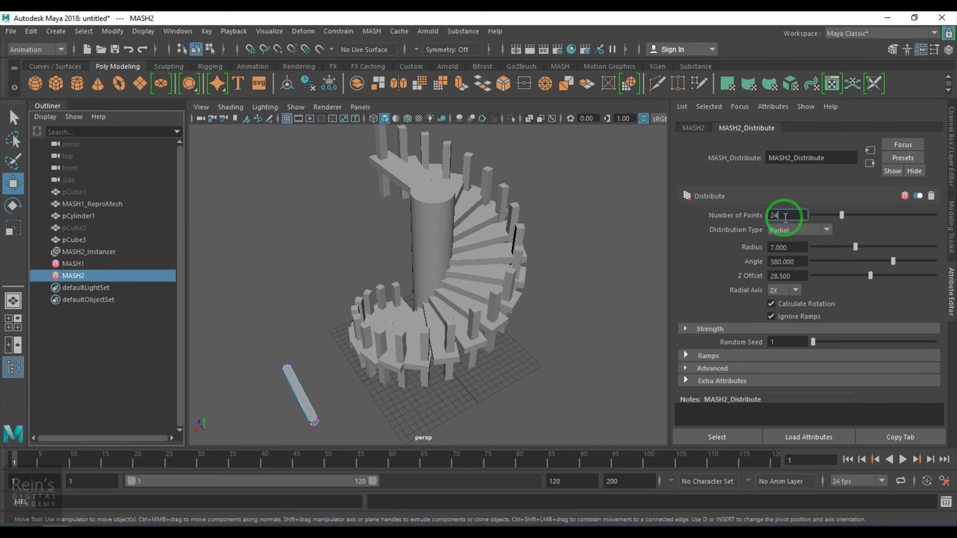
type("22")
key("Return")
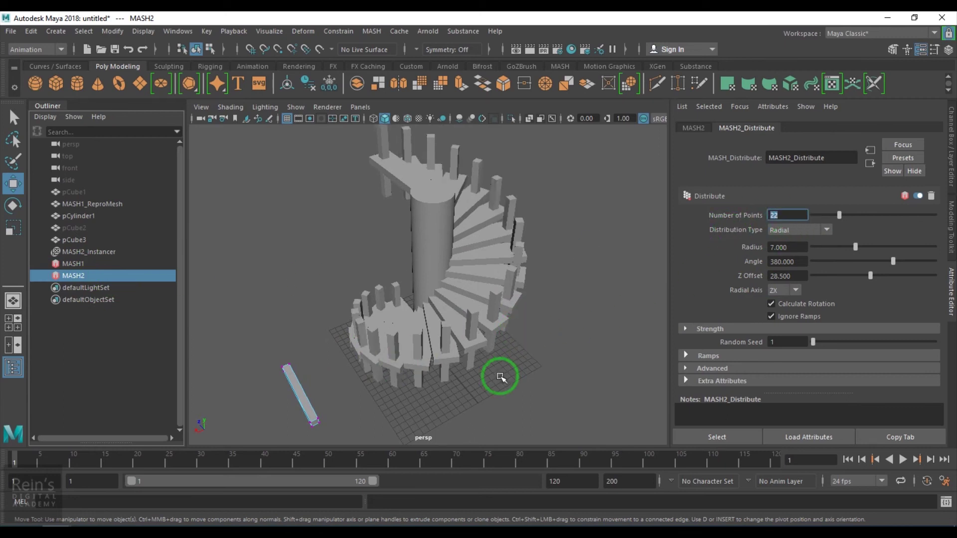
left_click_drag(497, 378, 460, 387, "alt")
left_click_drag(243, 373, 373, 453)
left_click_drag(373, 453, 385, 327, "alt")
Step: Scale the bar's cross-section down to about 0.59 and nudge its vertices along X
key("r")
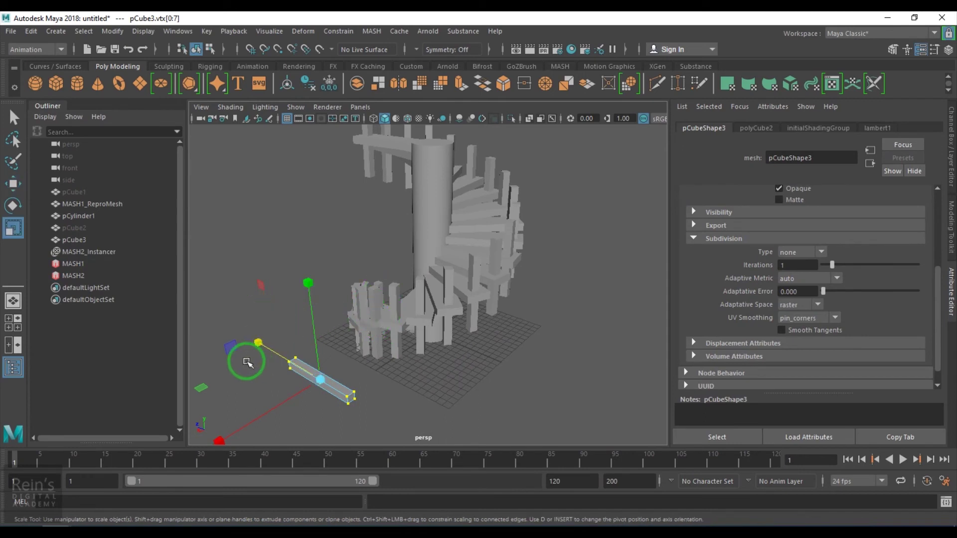
left_click_drag(246, 359, 308, 325, "alt")
left_click_drag(242, 264, 251, 282)
key("w")
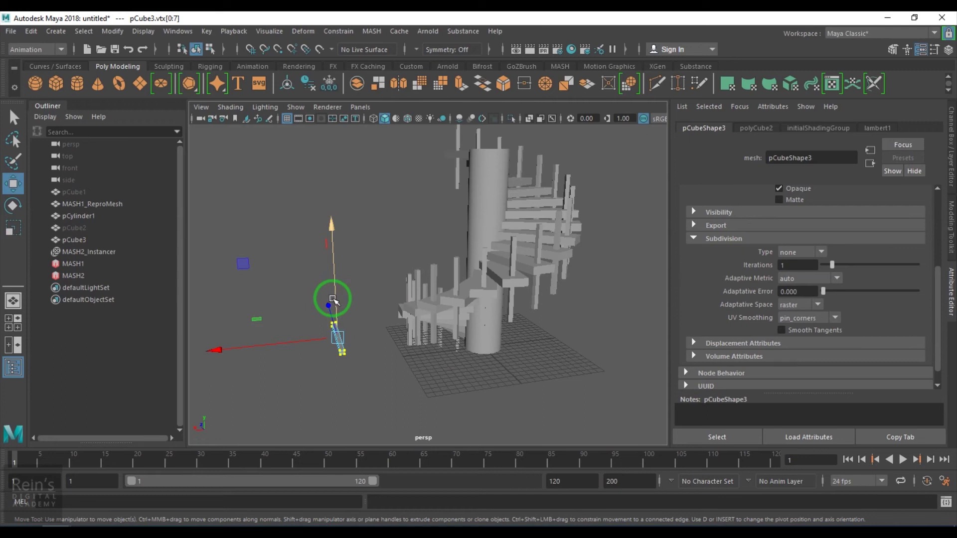
mouse_move(301, 342)
left_mouse_down()
mouse_move(289, 344)
mouse_move(331, 321)
mouse_move(338, 289)
mouse_move(375, 335)
mouse_move(301, 348)
left_mouse_up()
Step: Slide the bar's end vertices along X to shorten it, then return to object selection
left_click_drag(432, 397, 359, 356)
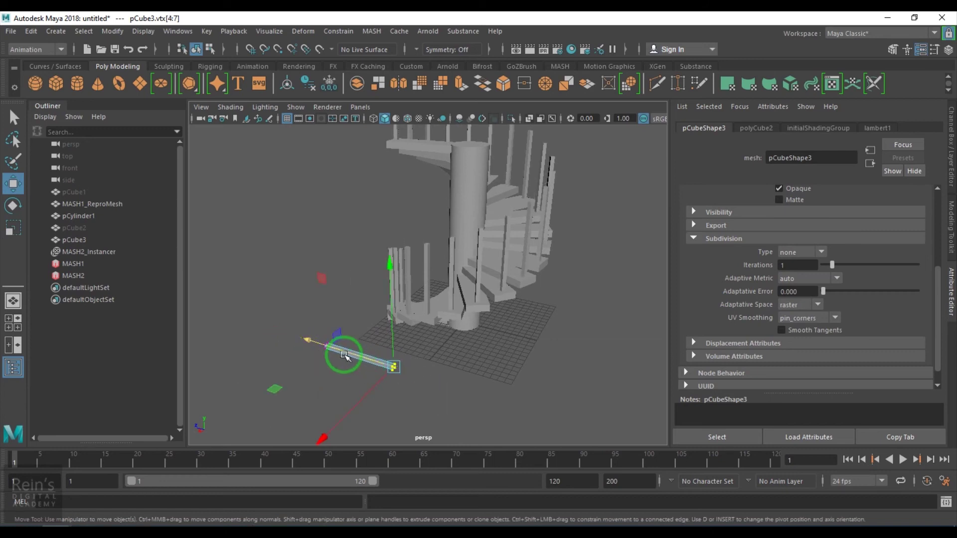
left_click_drag(277, 284, 414, 392)
mouse_move(447, 337)
left_mouse_down("alt")
mouse_move(374, 336)
mouse_move(461, 345)
left_mouse_up("alt")
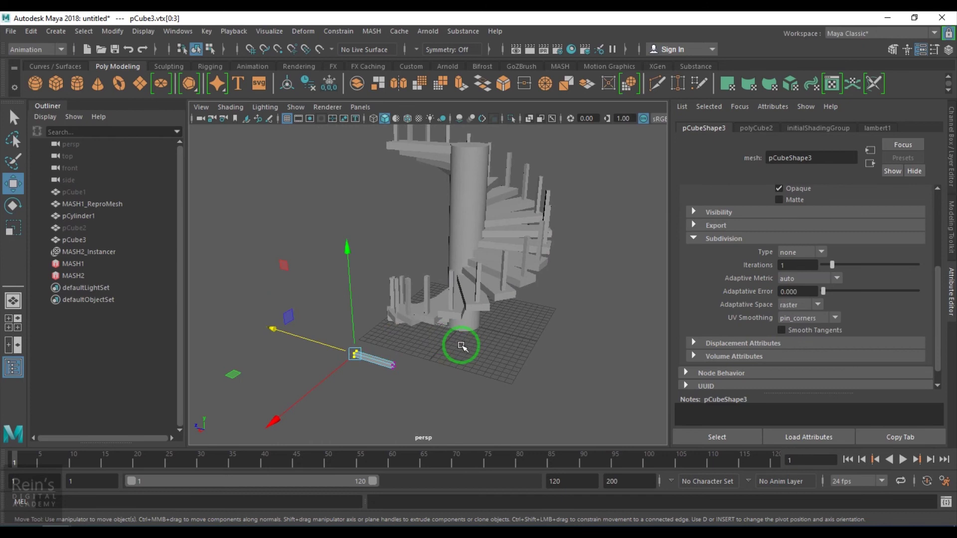
left_click(205, 50)
left_click(197, 50)
Step: Select MASH1 and create a new expression on MASH1_Distribute.pointCount
left_click(571, 344)
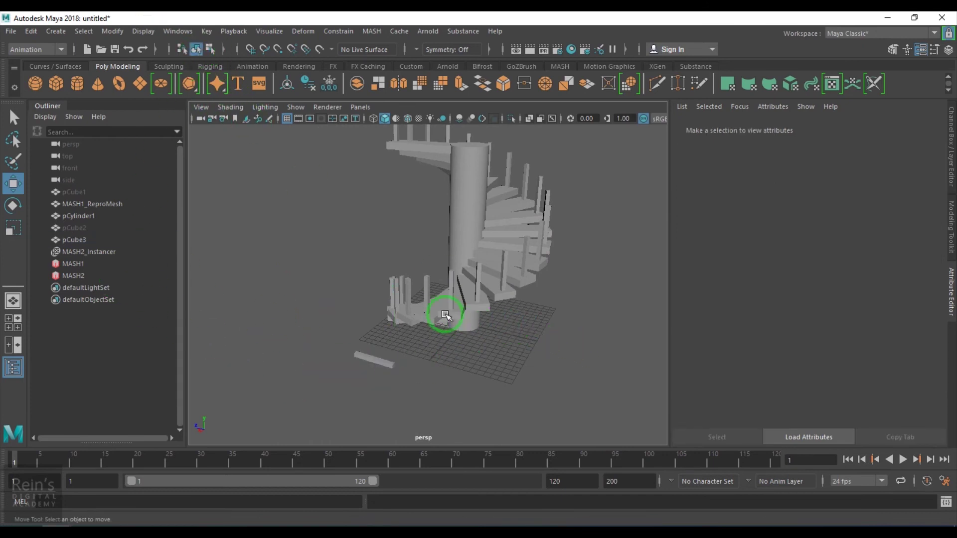
left_click_drag(442, 317, 244, 363, "alt")
left_click_drag(78, 263, 79, 271)
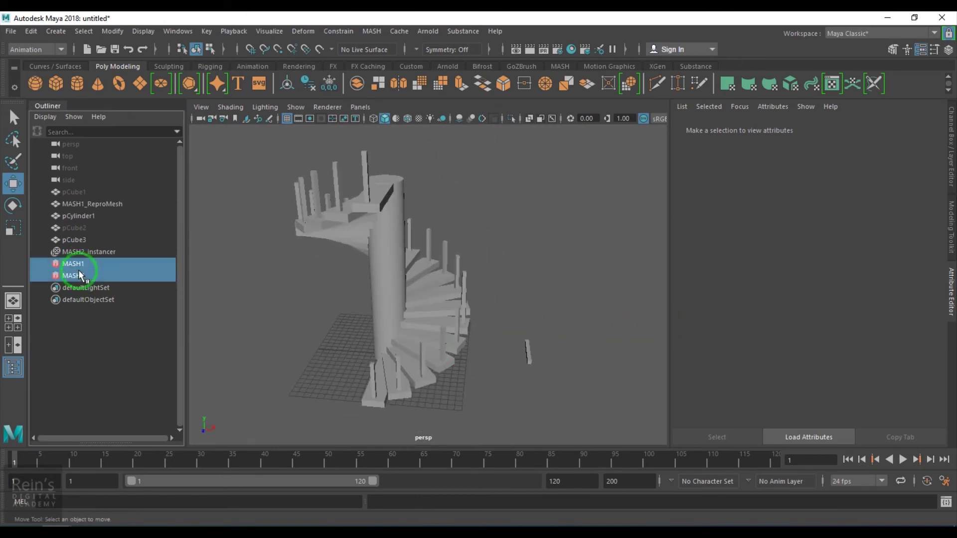
left_click(82, 266)
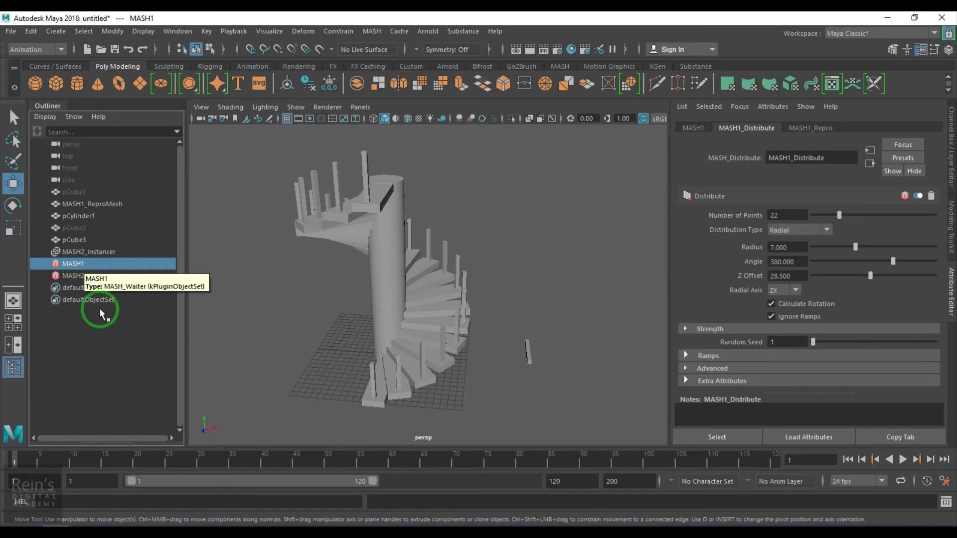
left_click(100, 308)
left_click(77, 264)
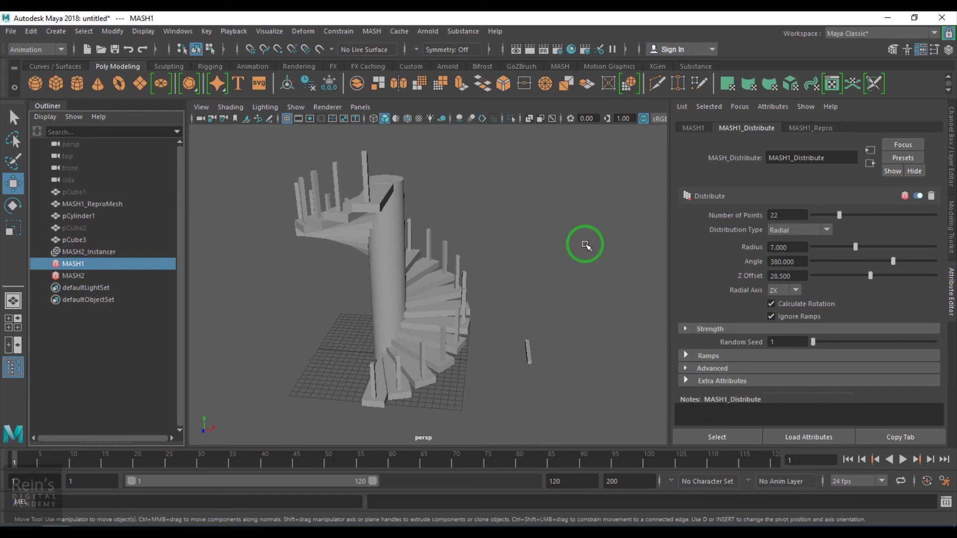
right_click_drag(724, 215, 735, 221)
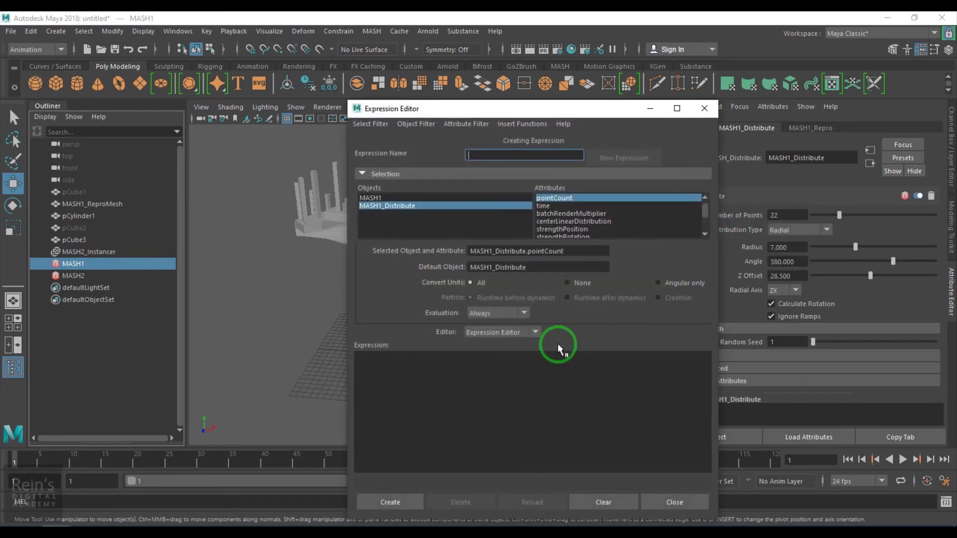
Step: Create expression1: MASH2_Distribute.pointCount=MASH1_Distribute.pointCount, then close the Expression Editor
left_click(568, 252)
key("ctrl+c")
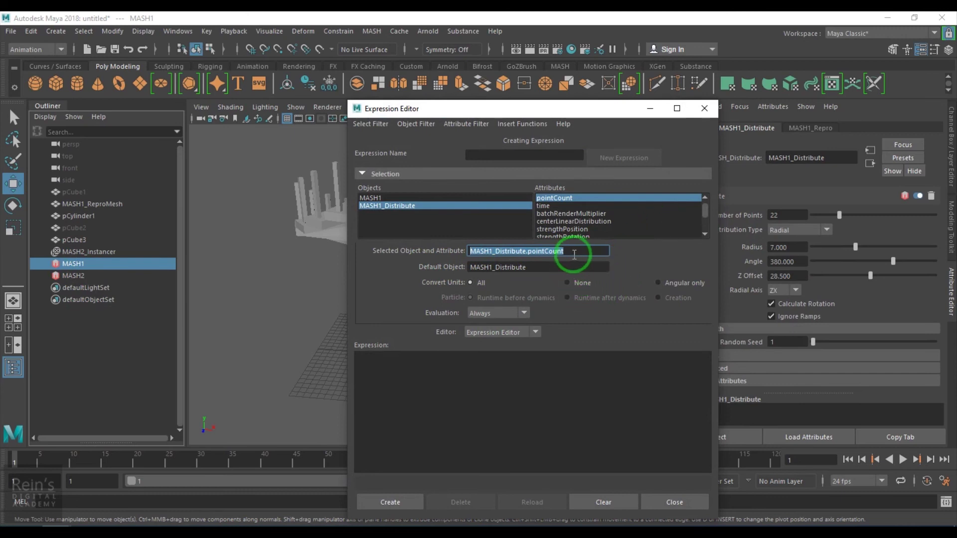
left_click(508, 384)
key("ctrl+v")
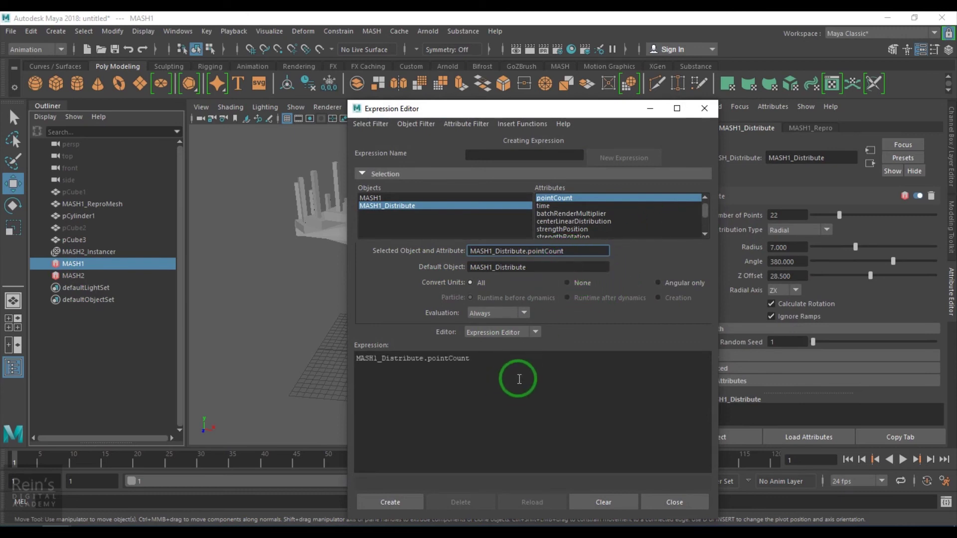
left_click(517, 369)
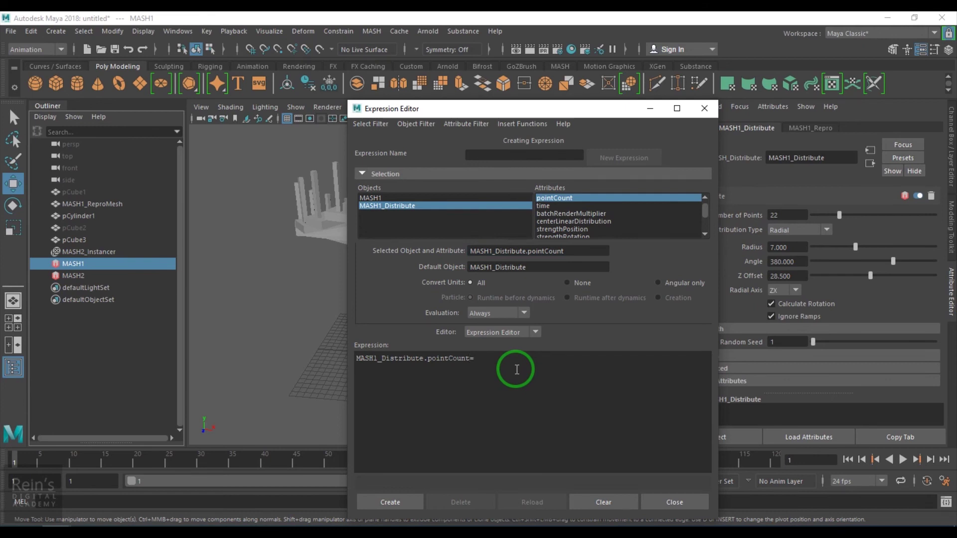
key("ctrl+v")
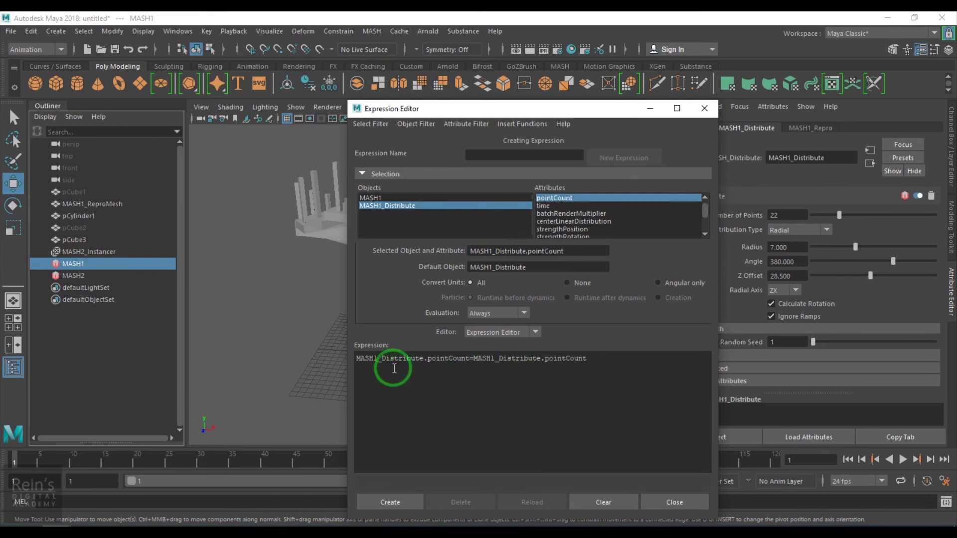
left_click(391, 394)
key("BackSpace")
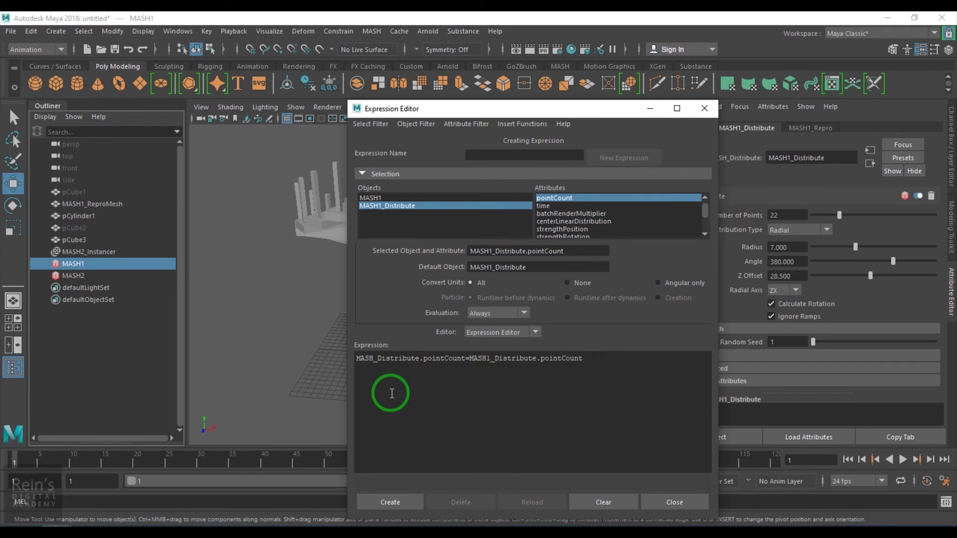
type("2")
left_click(603, 357)
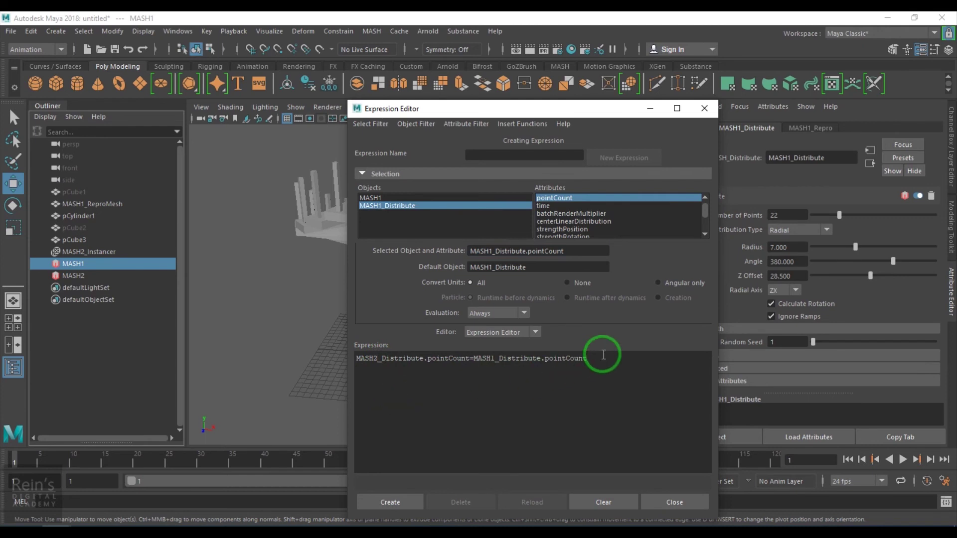
left_click(406, 500)
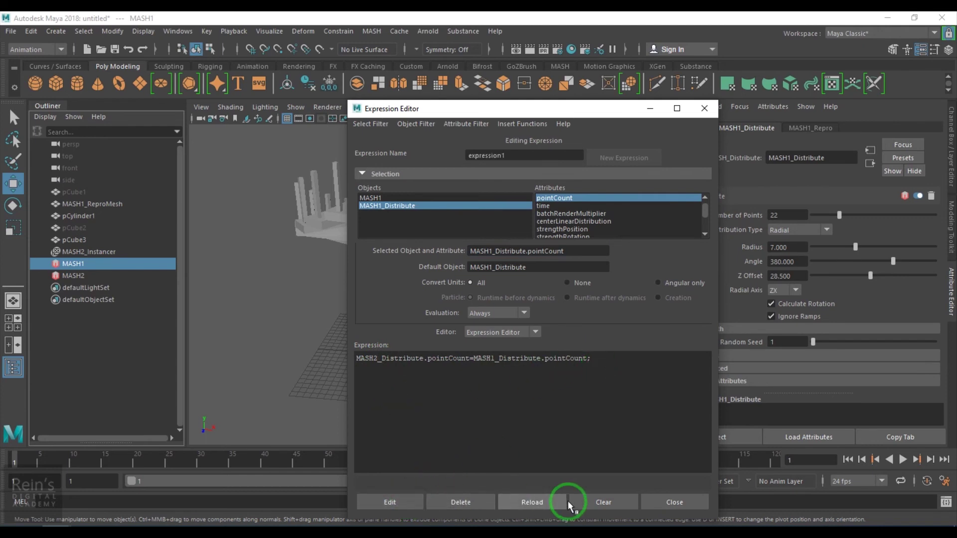
left_click(655, 500)
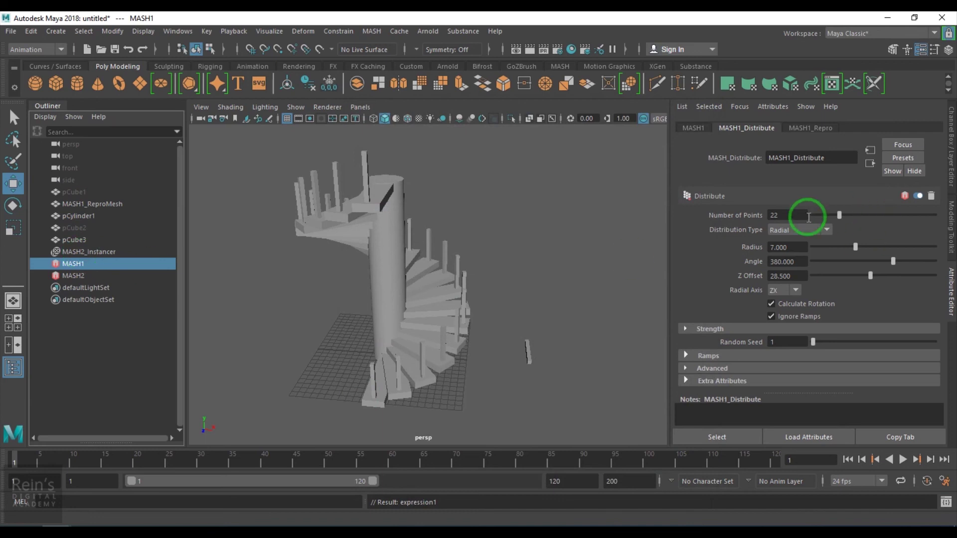
Step: Set MASH1's Number of Points to 21 and undo the trial Radius change, keeping 7.000
left_click_drag(839, 216, 870, 246)
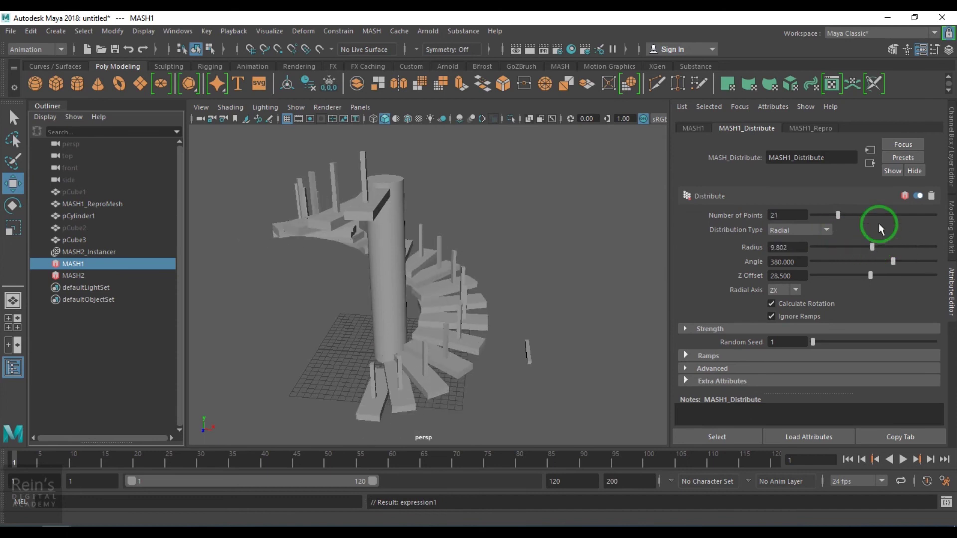
key("ctrl+z")
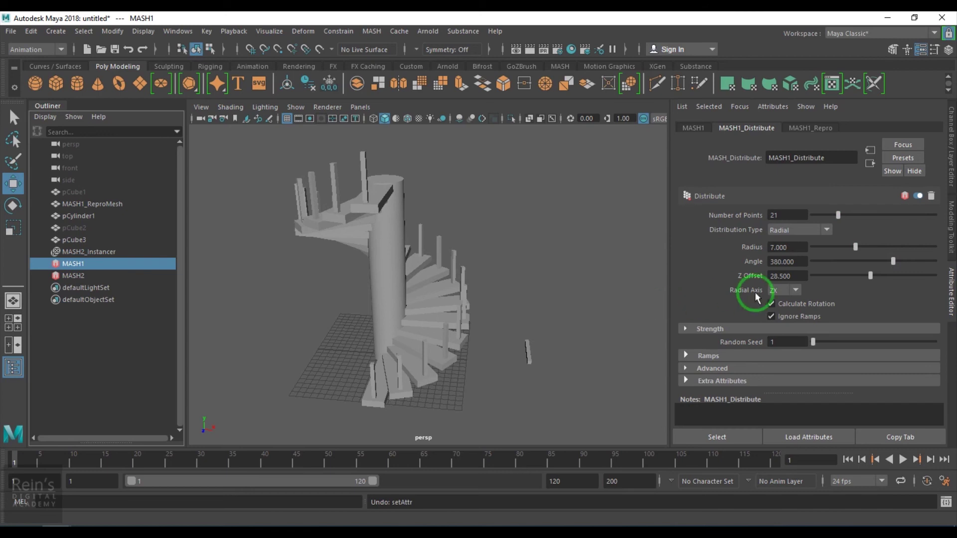
Step: Start a new expression on MASH1's Radius and paste in the radialRadius attribute name
right_click(754, 250)
left_click(758, 255)
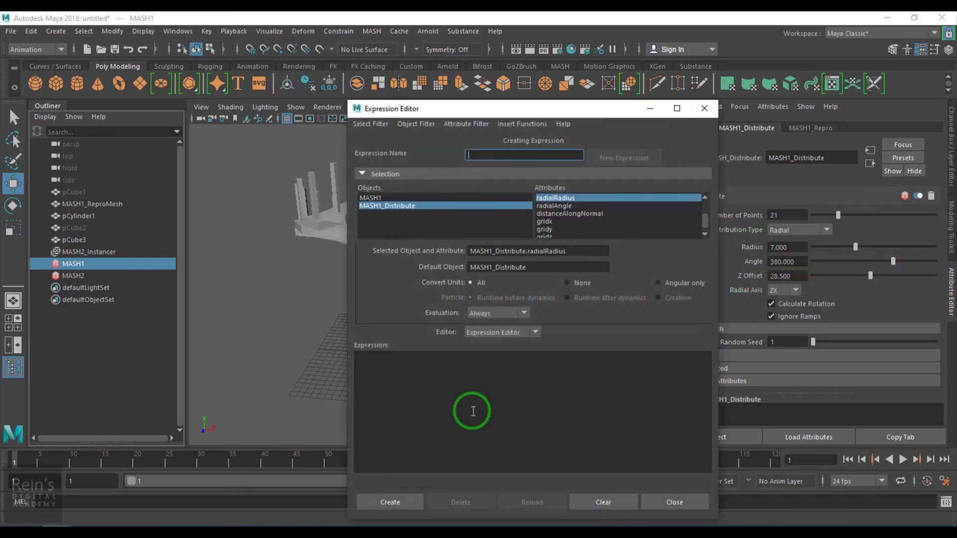
key("ctrl+c")
left_click(427, 380)
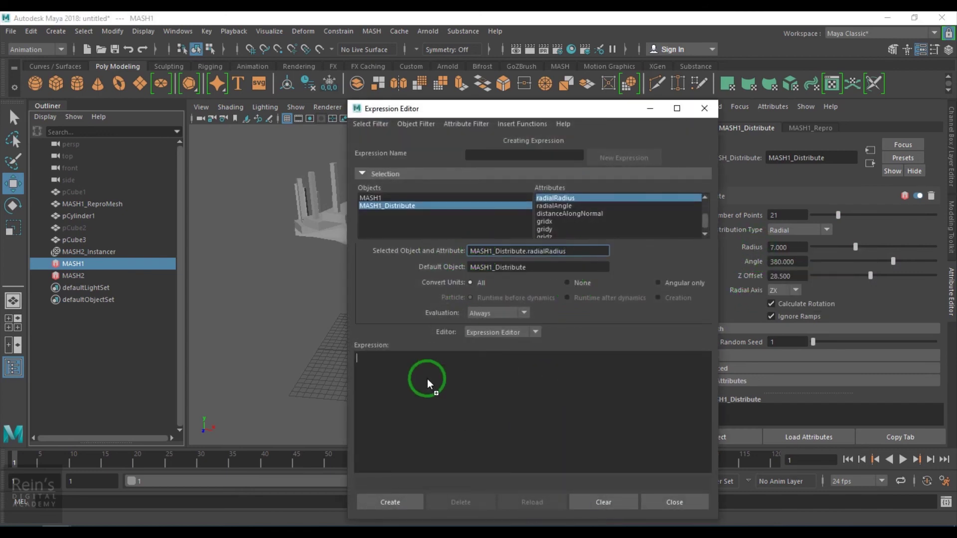
key("ctrl+v")
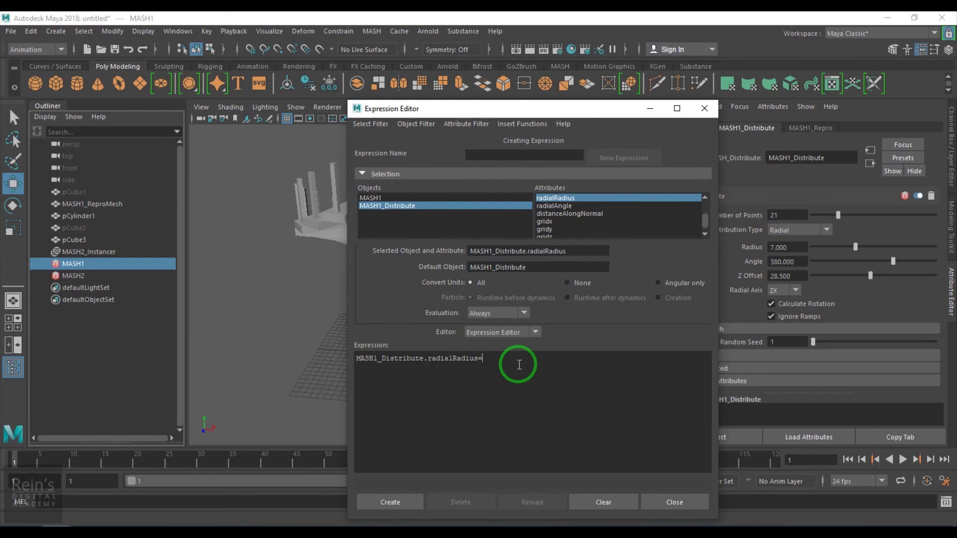
Step: Complete MASH2_Distribute.radialRadius=MASH1_Distribute.radialRadius; and create it as expression2
left_click_drag(575, 257, 450, 253)
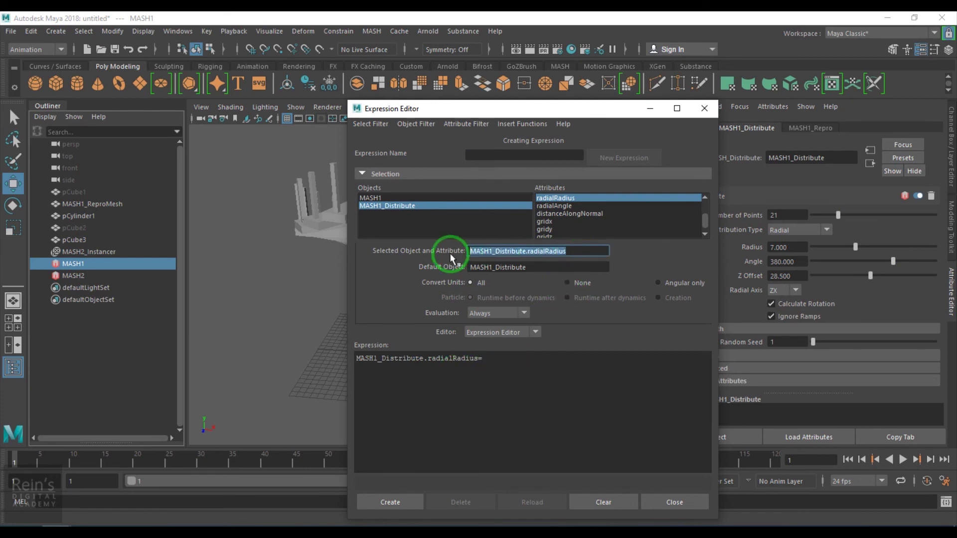
key("ctrl+c")
left_click(498, 368)
key("ctrl+v")
left_click(378, 359)
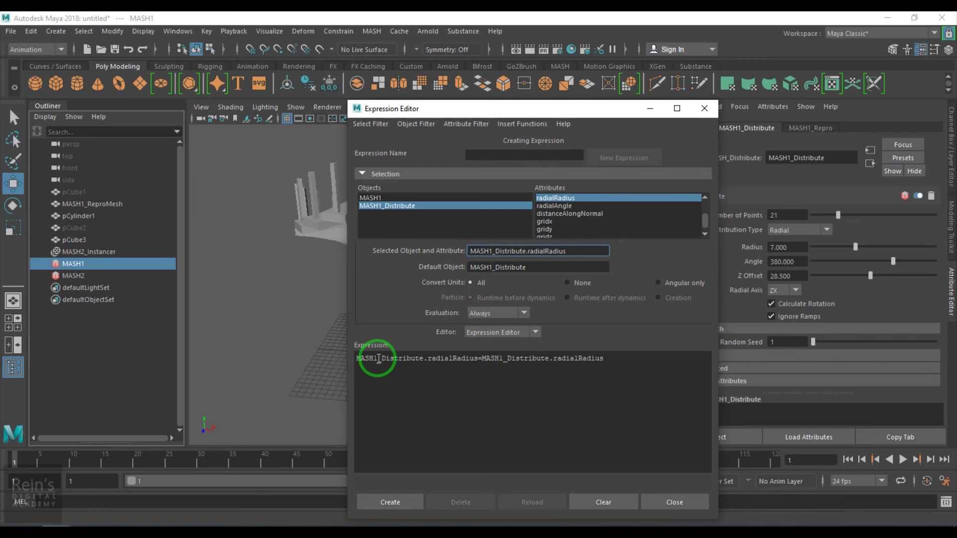
key("BackSpace")
type("2")
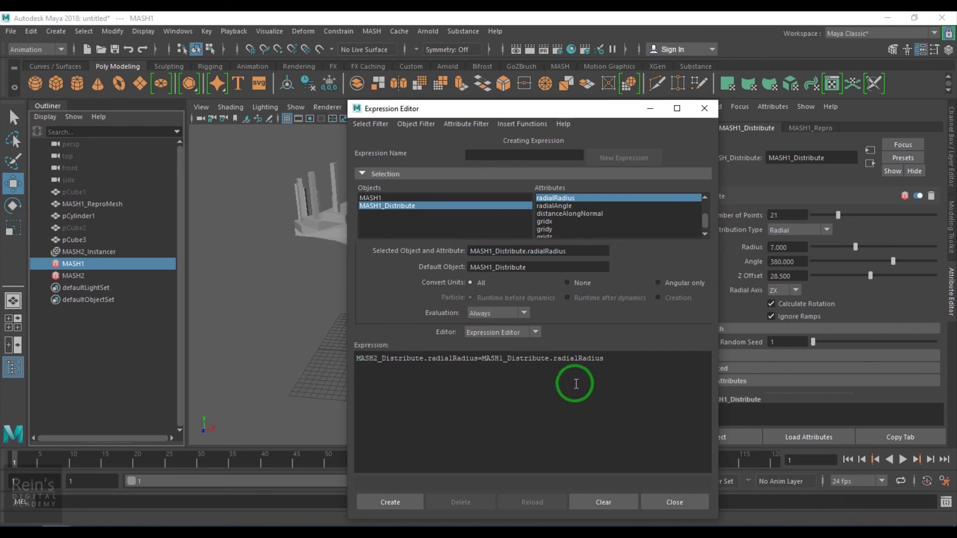
left_click(621, 359)
type(";")
left_click(396, 504)
left_click(674, 503)
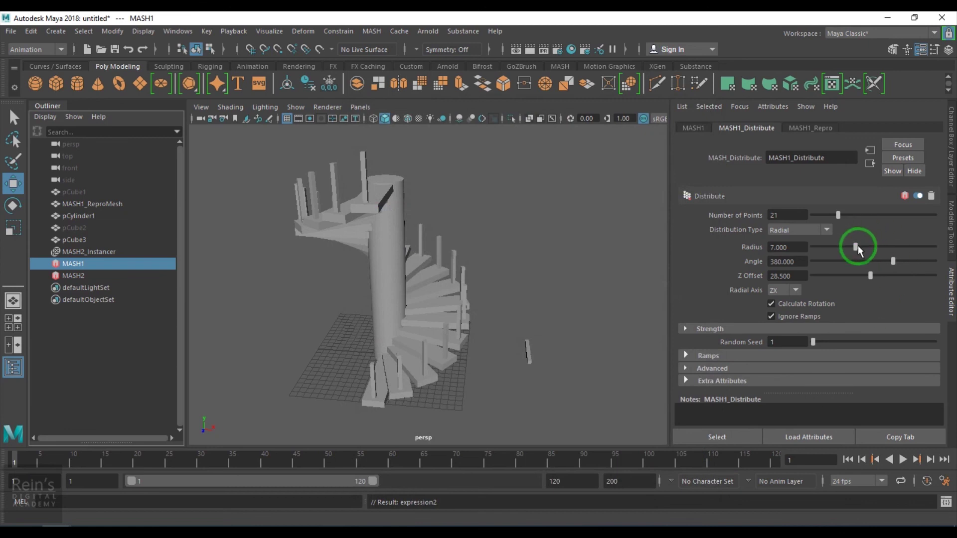
Step: Test the radius link, restore Radius to 7, and start an expression on MASH1_Distribute.radialAngle
left_click_drag(858, 245, 901, 269)
key("ctrl+z")
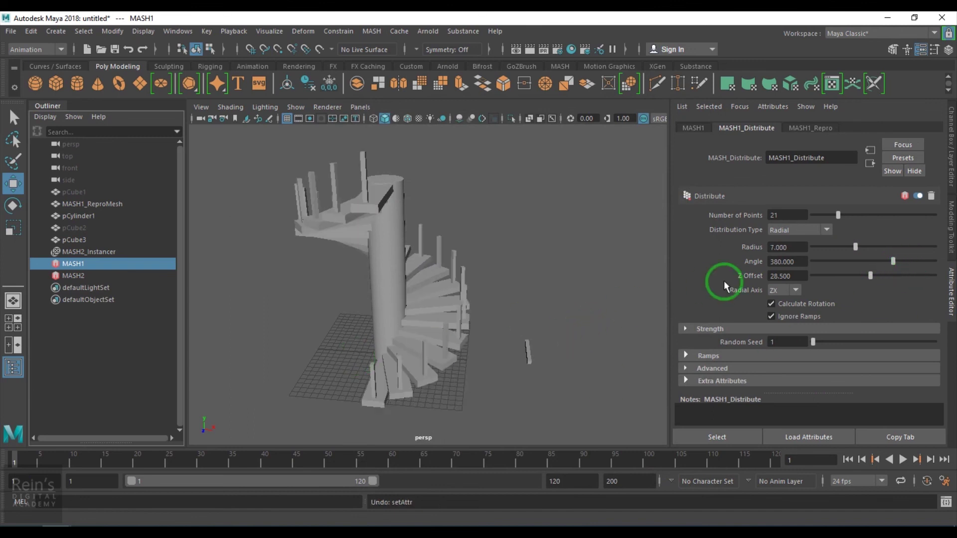
right_click(753, 262)
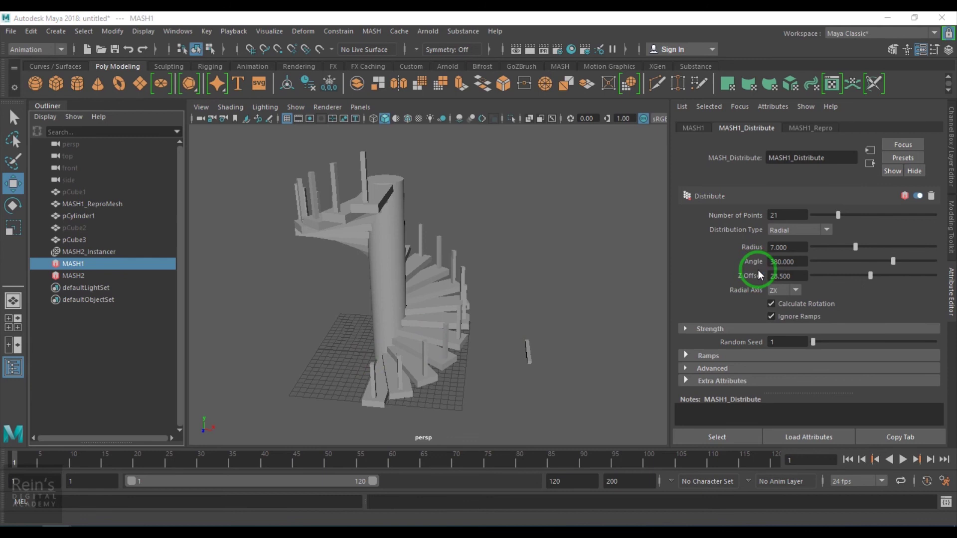
left_click(758, 269)
triple_click(577, 252)
left_click_drag(492, 251, 443, 369)
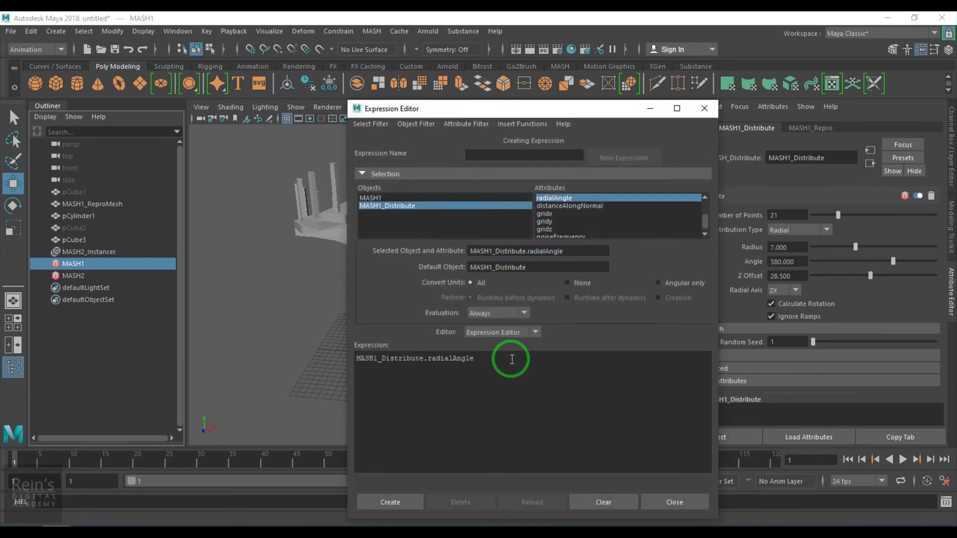
Step: Write MASH2_Distribute.radialAngle=MASH1_Distribute.radialAngle; and create it as expression3
triple_click(577, 251)
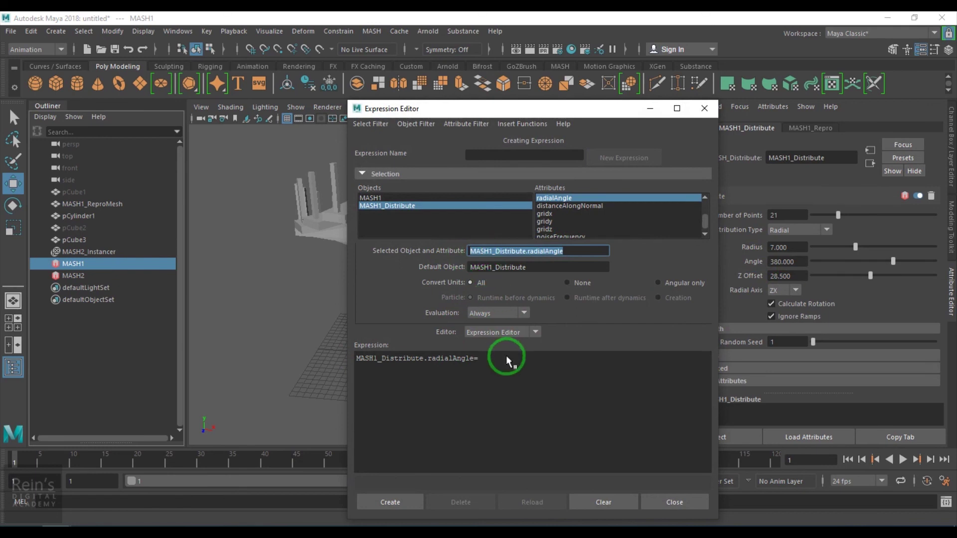
key("ctrl+c")
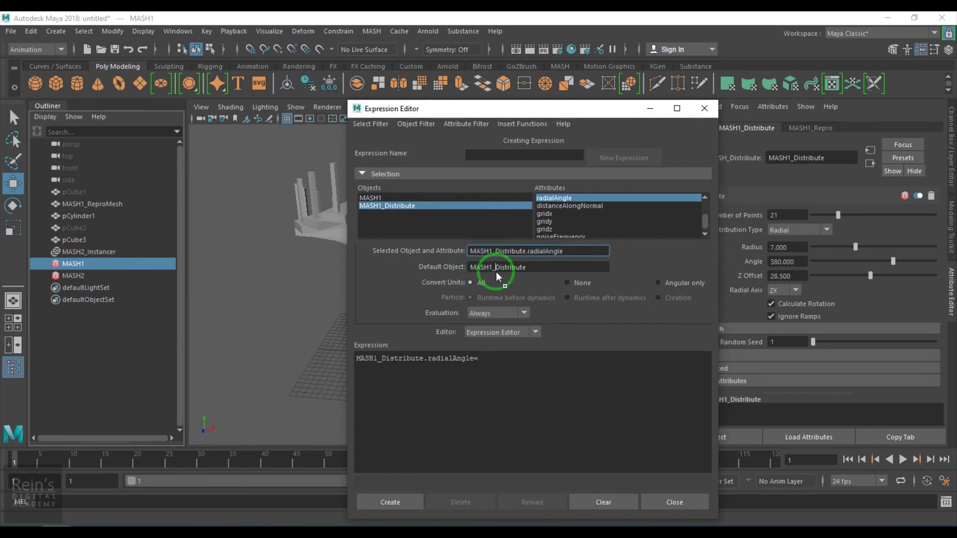
left_click(512, 364)
key("ctrl+v")
left_click(387, 358)
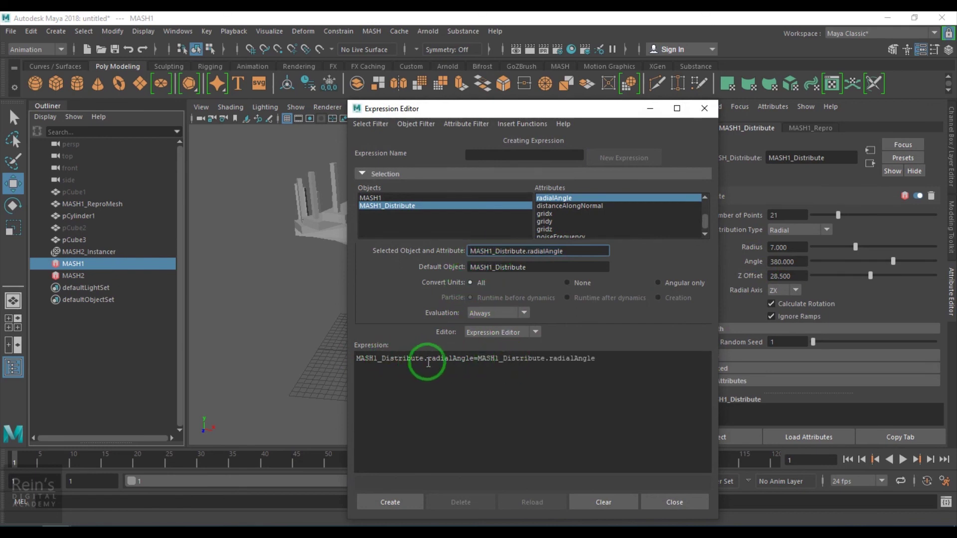
left_click(376, 359)
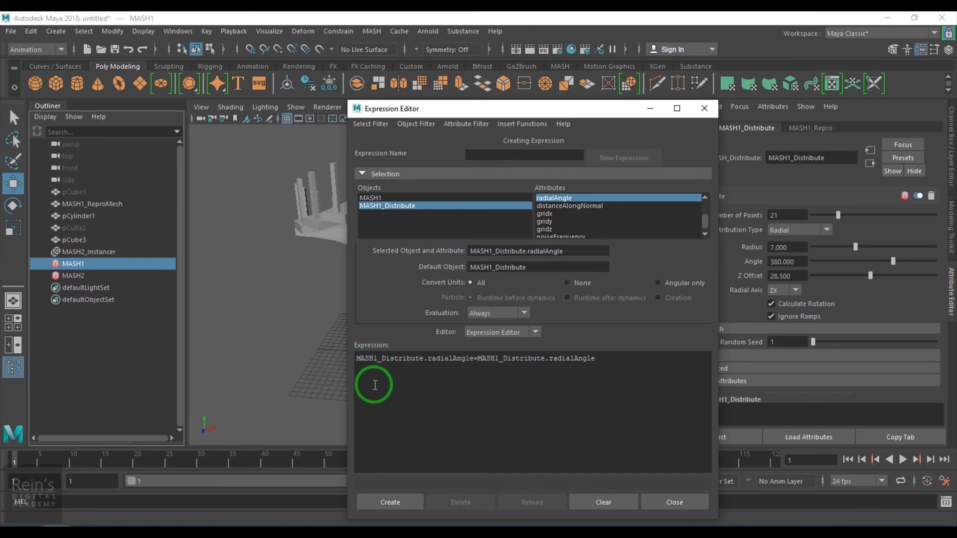
key("BackSpace")
type("2")
left_click(606, 358)
type(";")
left_click(408, 497)
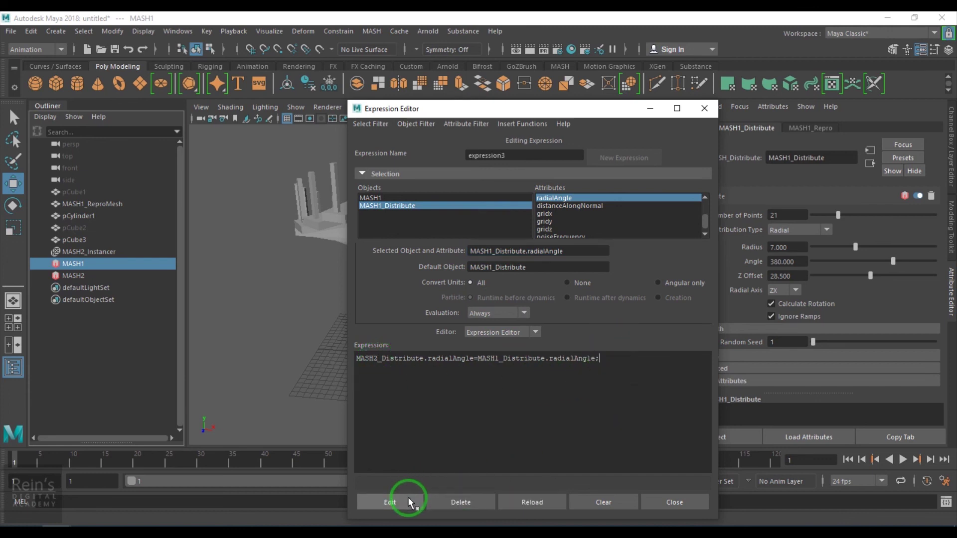
left_click(650, 509)
Step: Drag Angle to 443.960, then open a new expression on MASH1_Distribute.amplitudeZ
mouse_move(892, 261)
left_mouse_down()
mouse_move(851, 271)
mouse_move(932, 262)
mouse_move(794, 278)
mouse_move(899, 275)
left_mouse_up()
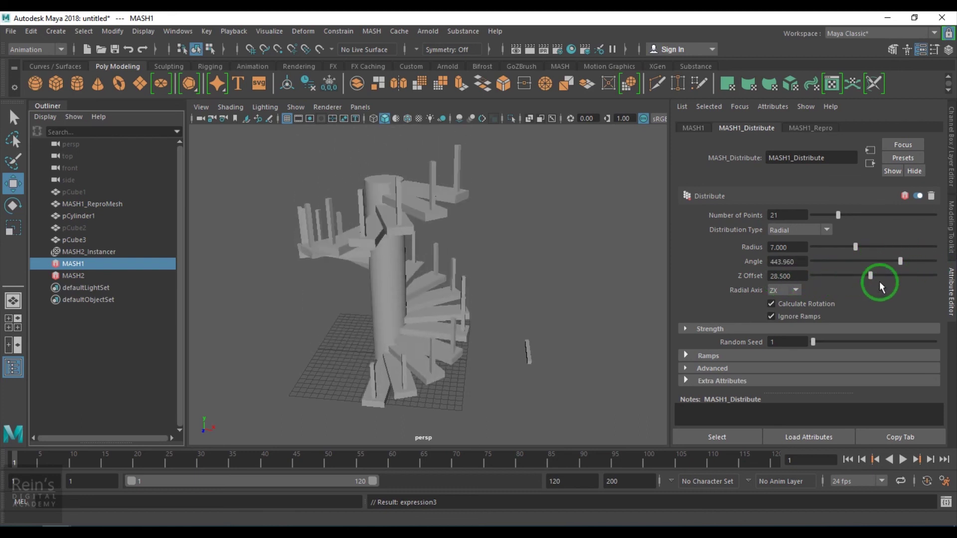
right_click(746, 275)
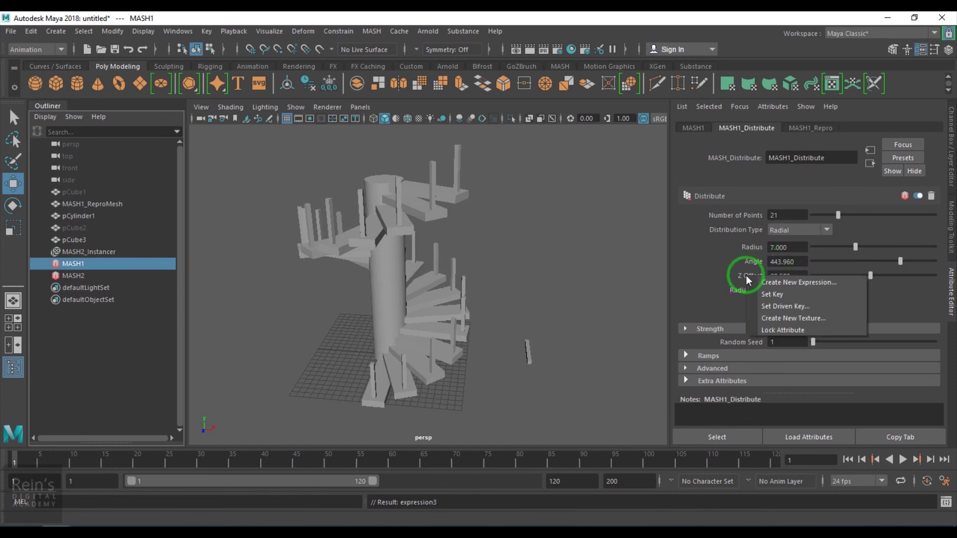
left_click(760, 281)
double_click(560, 250)
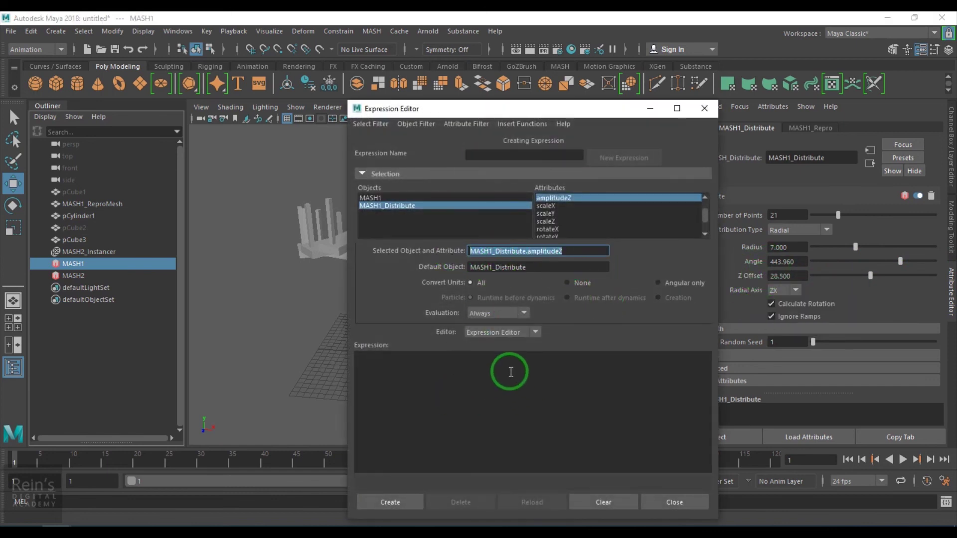
Step: Create expression4 'MASH2_Distribute.amplitudeZ=MASH1_Distribute.amplitudeZ' and close the Expression Editor
left_click_drag(545, 253, 476, 397)
left_click(476, 396)
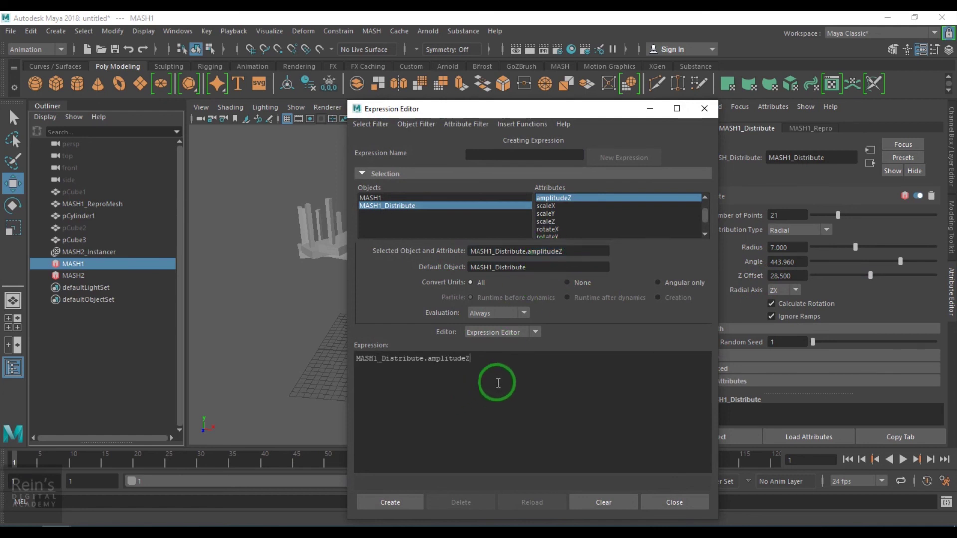
type("=")
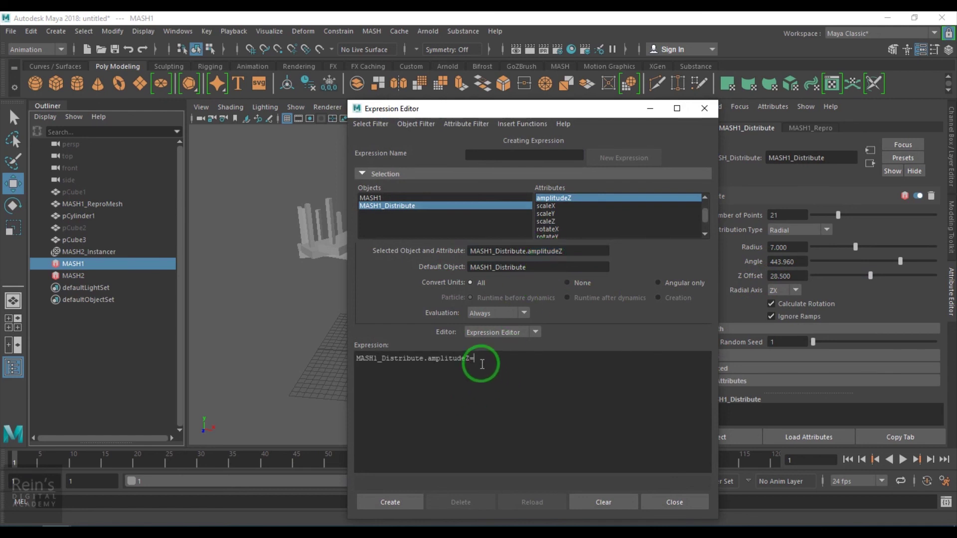
left_click_drag(567, 253, 512, 364)
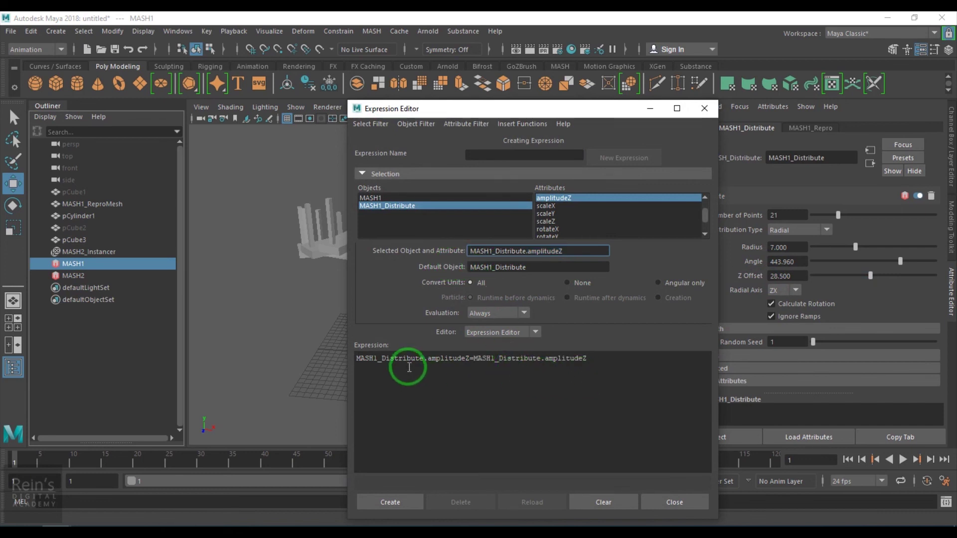
left_click(378, 359)
key("BackSpace")
type("2")
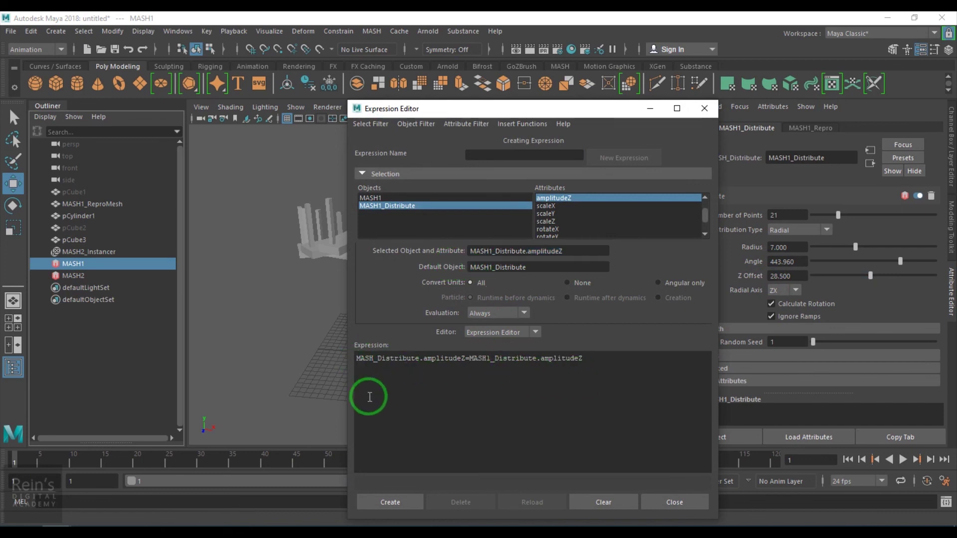
left_click(602, 359)
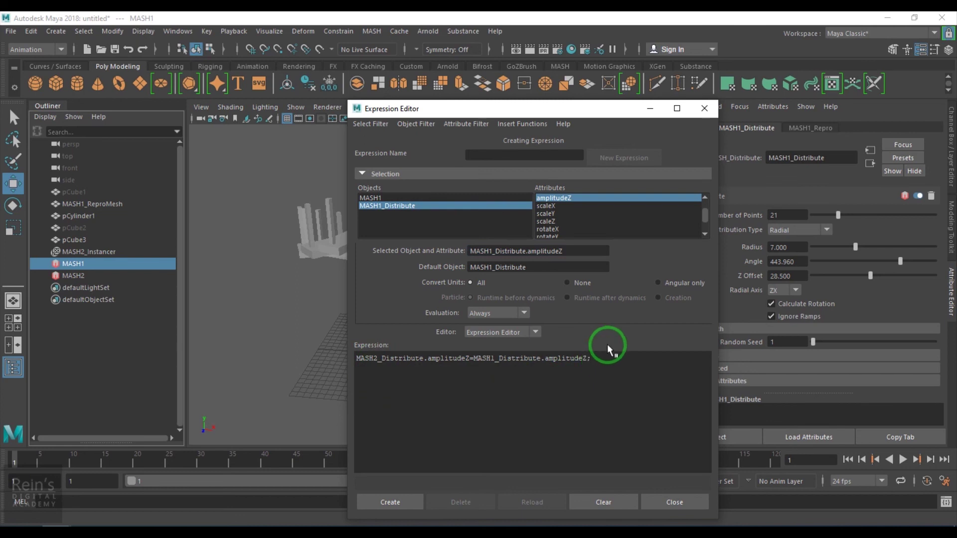
left_click(394, 502)
left_click(673, 503)
Step: Rework MASH1's Z Offset, raising it to 28.515, and wind the spiral to a larger angle
left_click_drag(866, 275, 868, 298)
left_click_drag(838, 215, 854, 229)
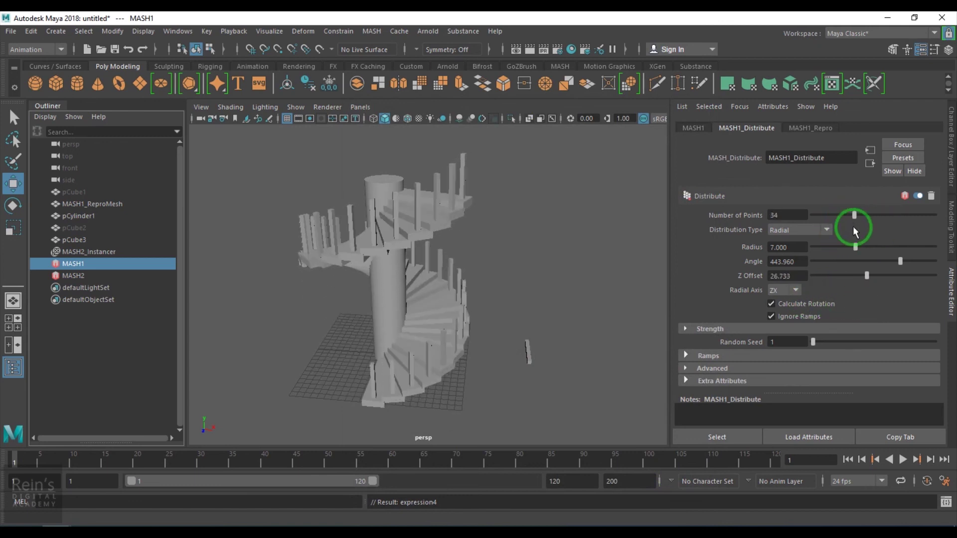
left_click_drag(905, 262, 937, 267)
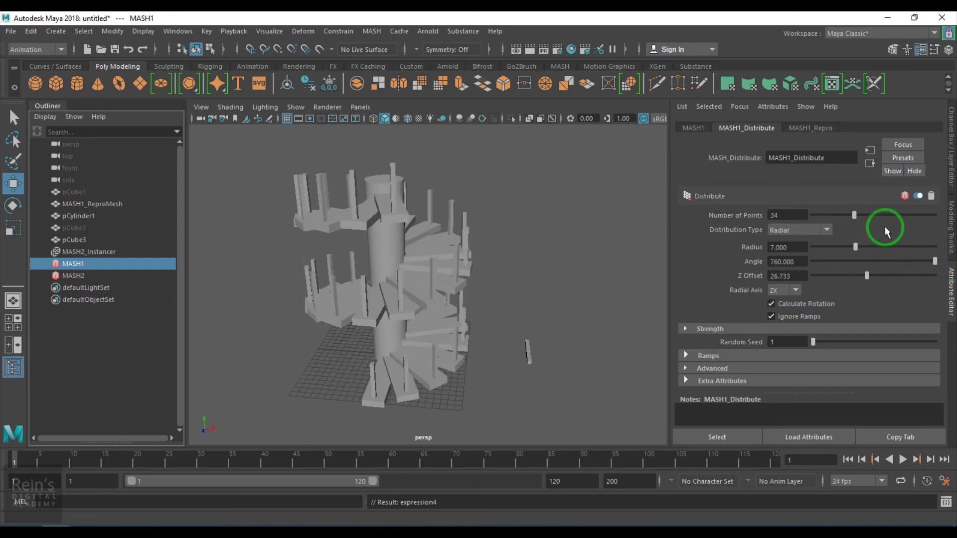
left_click_drag(867, 275, 871, 277)
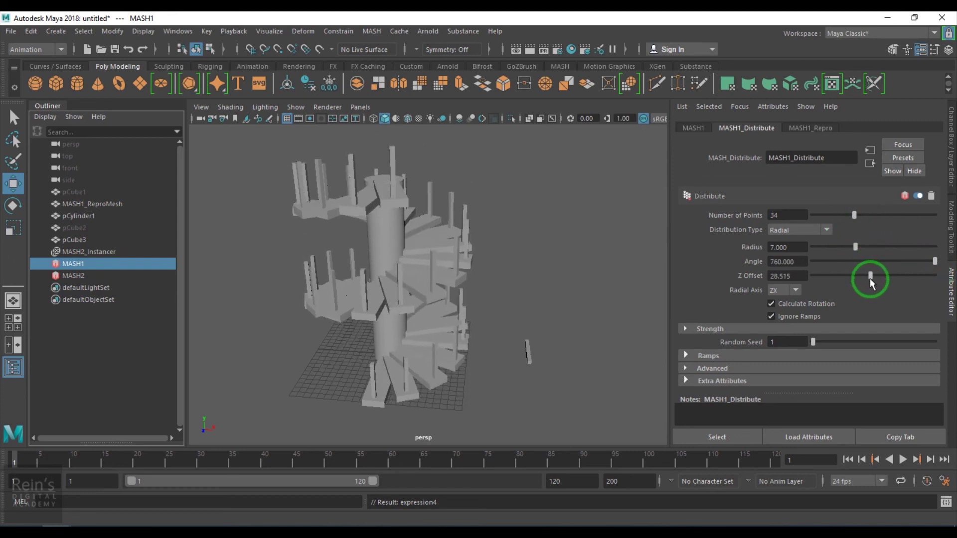
Step: Set the staircase to 39 steps with radius 6.733, retuning the Z Offset to 27.624
mouse_move(855, 216)
left_mouse_down()
mouse_move(873, 223)
mouse_move(838, 225)
mouse_move(854, 223)
left_mouse_up()
left_click_drag(459, 309, 456, 373, "alt")
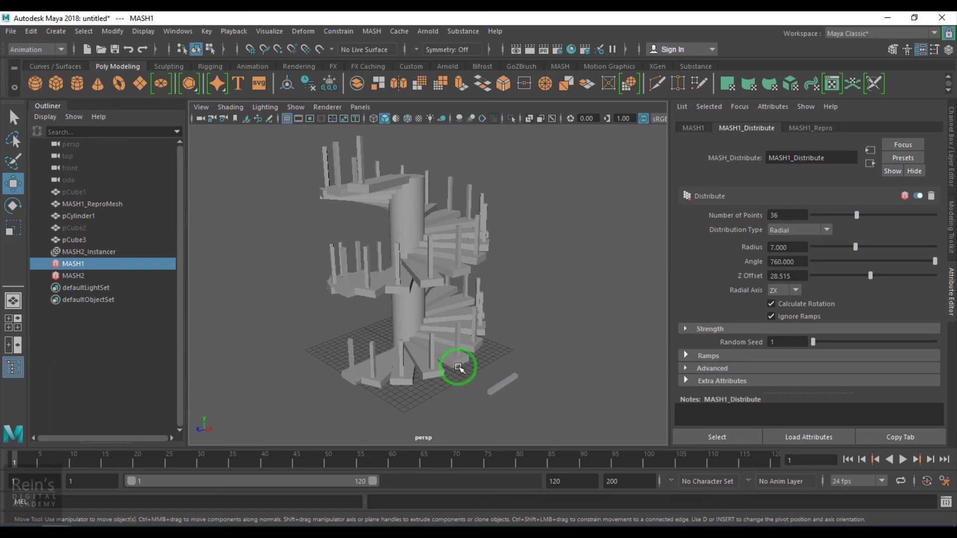
left_click_drag(854, 229, 928, 264)
left_click(870, 275)
mouse_move(876, 294)
left_mouse_down()
mouse_move(827, 286)
mouse_move(882, 288)
mouse_move(867, 295)
left_mouse_up()
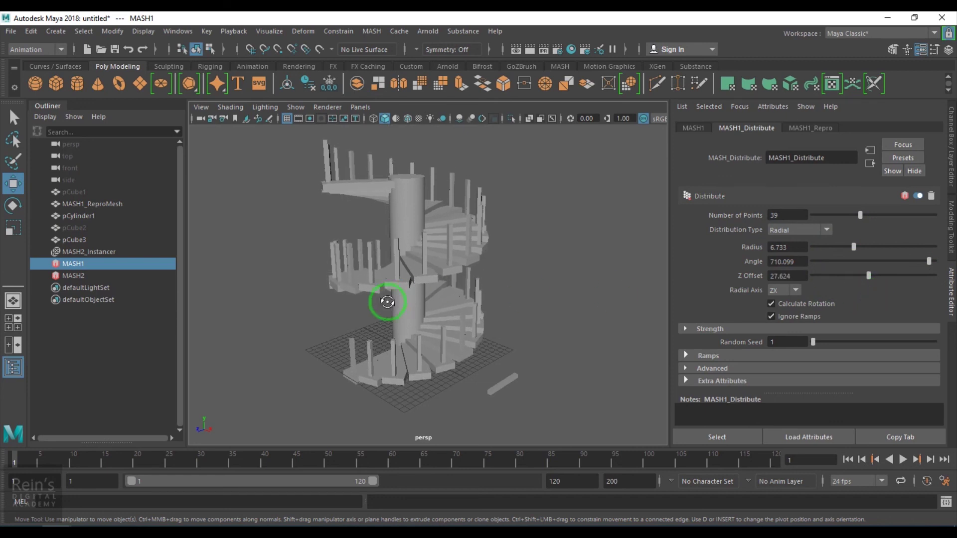
Step: Lower MASH1's Z Offset to 27.030 while inspecting the 39-step spiral staircase
left_click_drag(385, 299, 491, 304, "alt")
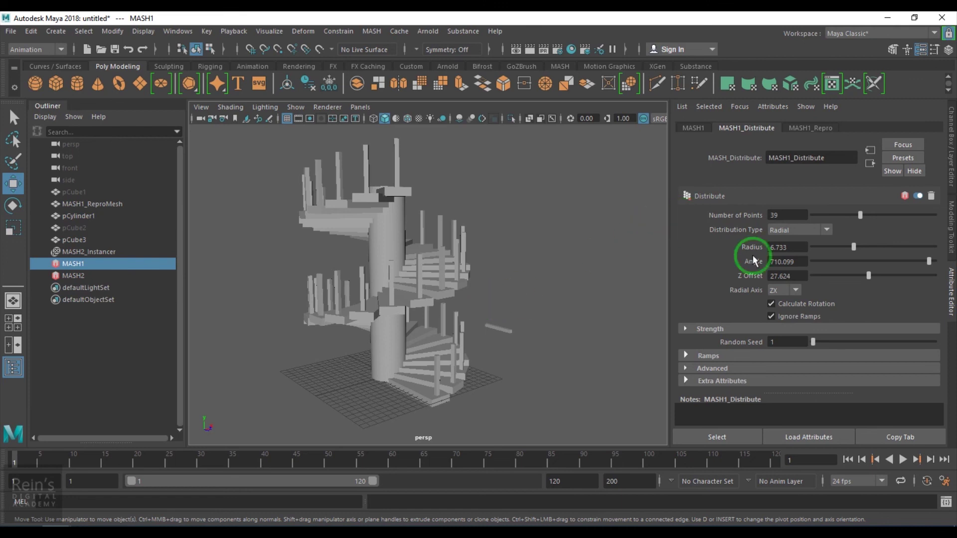
left_click_drag(871, 274, 866, 277)
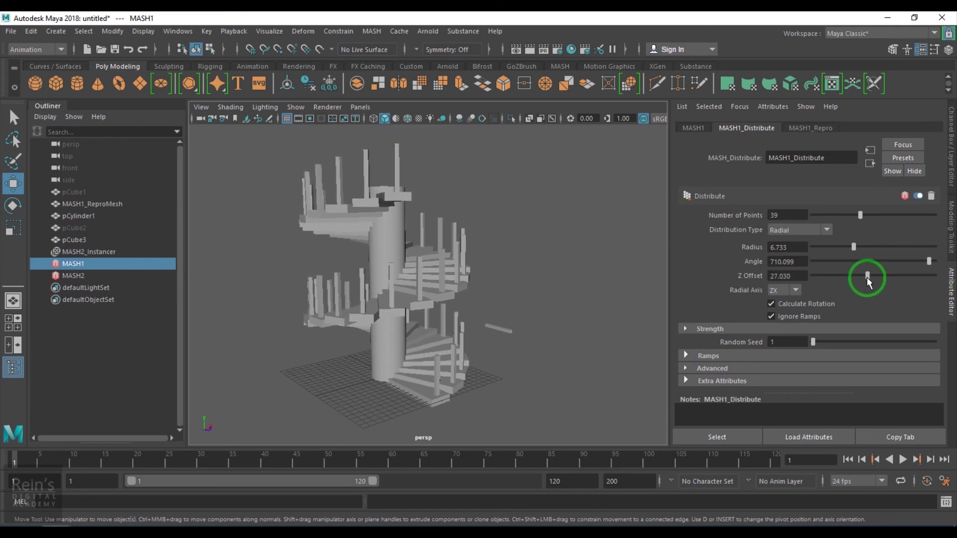